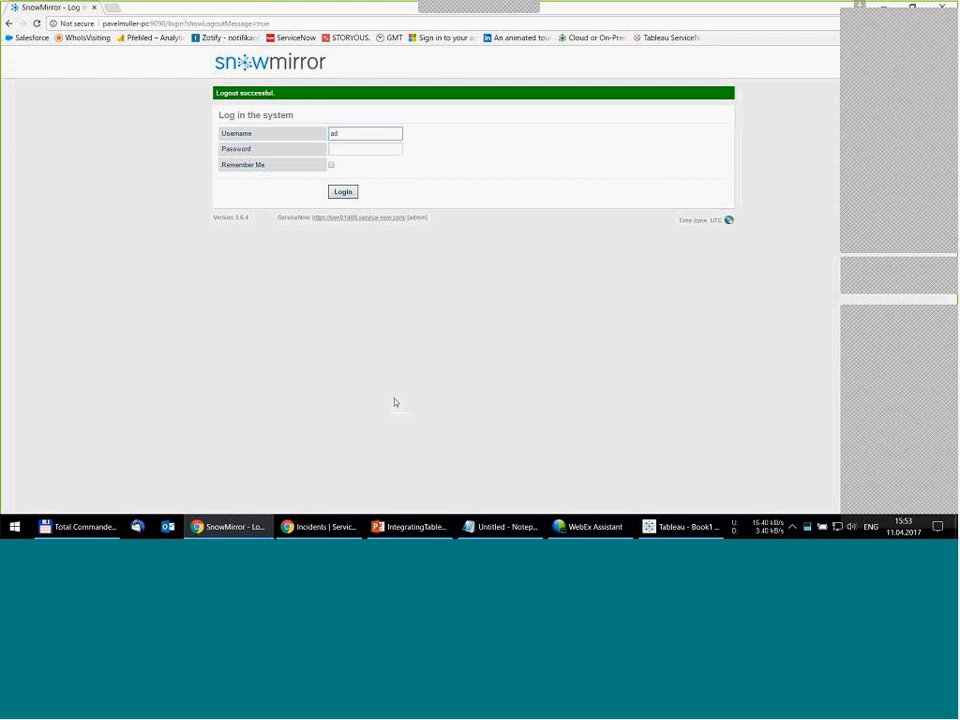
- Log in to the system as admin with the account password
key("Tab")
type("a•••••")
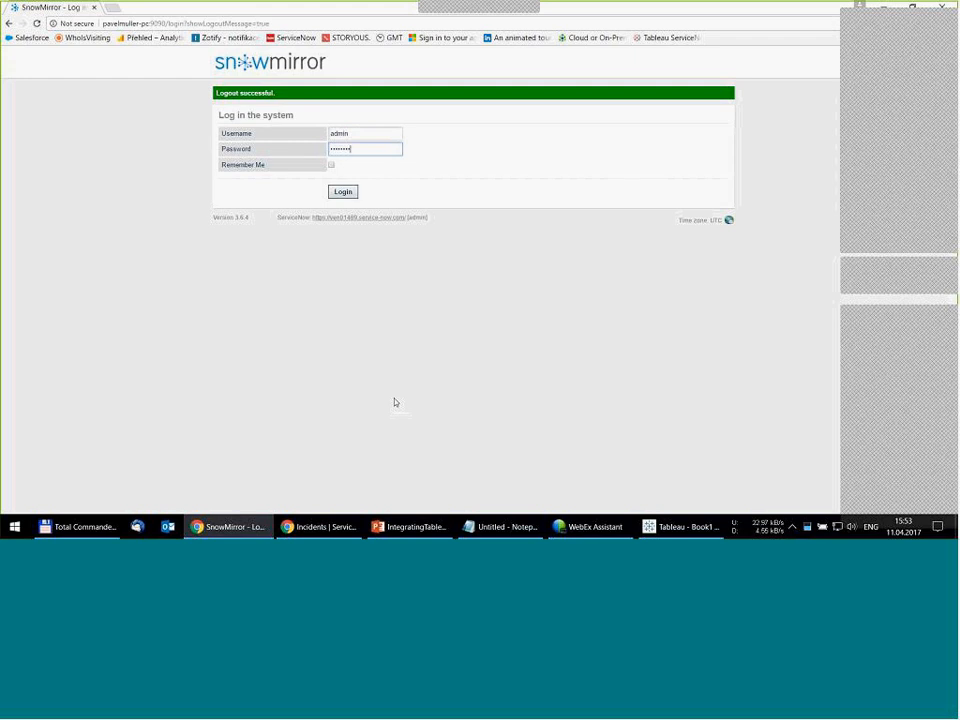
key("Return")
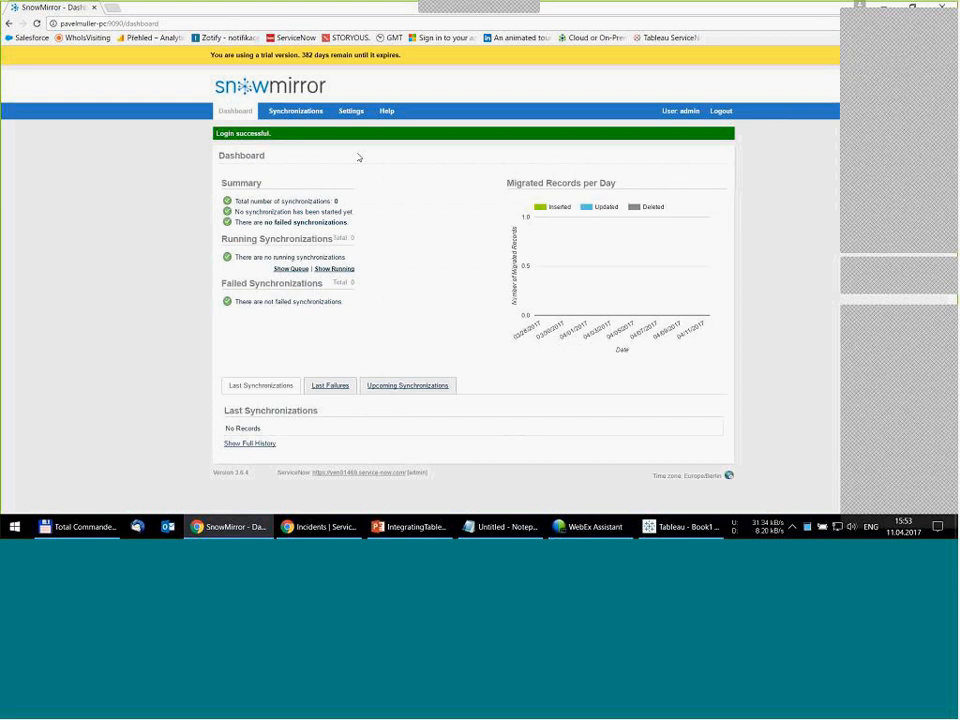
- Review the ServiceNow connection settings and the mirror database settings, leaving both unchanged
left_click(351, 111)
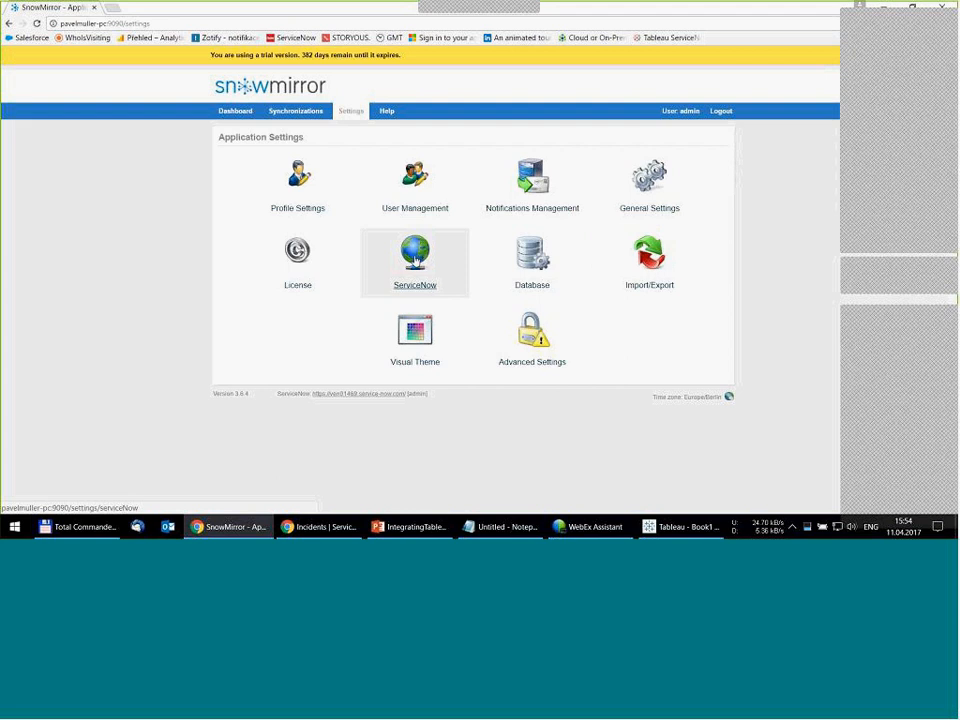
left_click(415, 260)
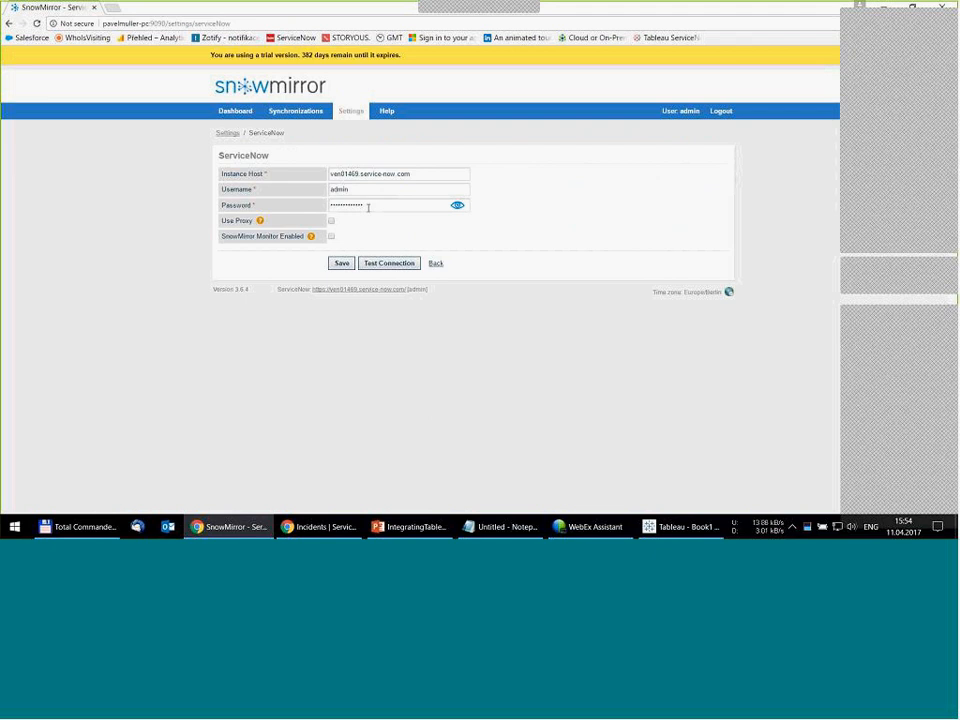
left_click(440, 265)
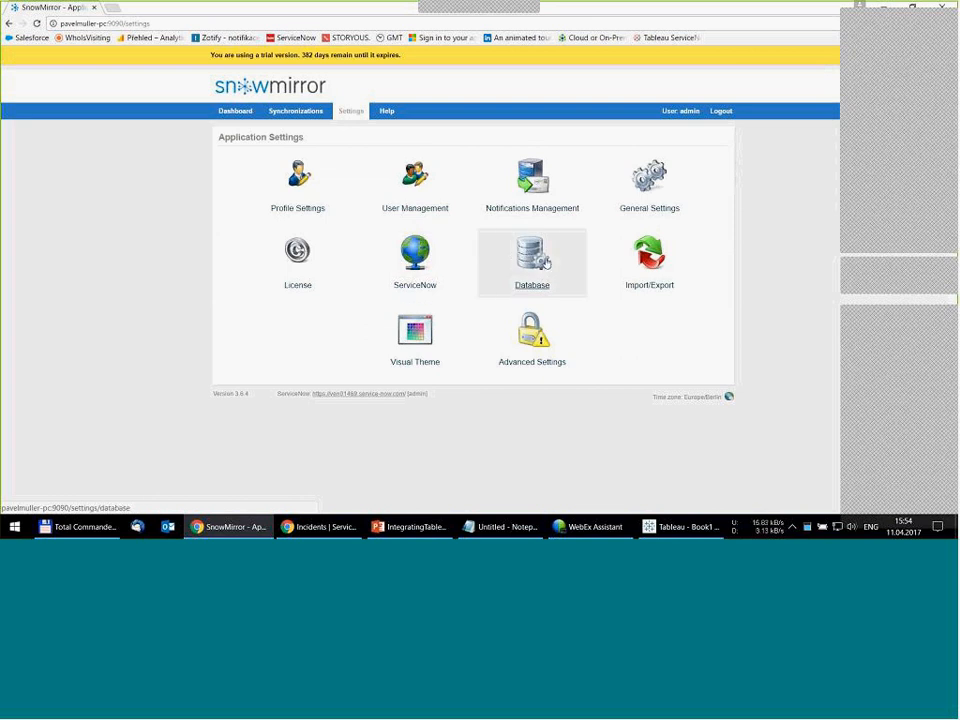
left_click(537, 261)
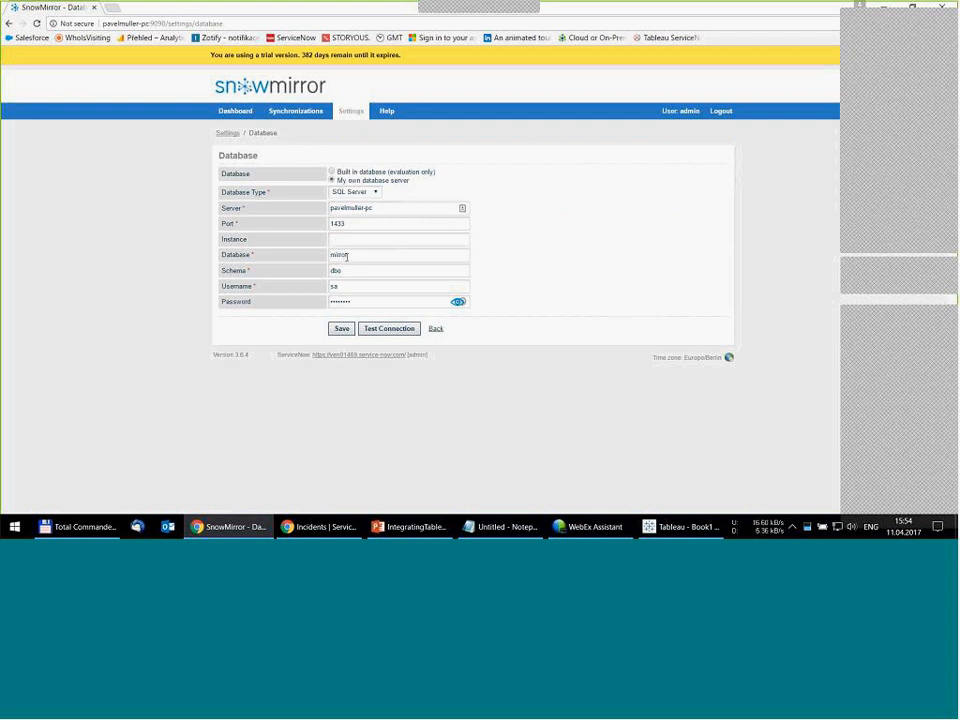
left_click(436, 330)
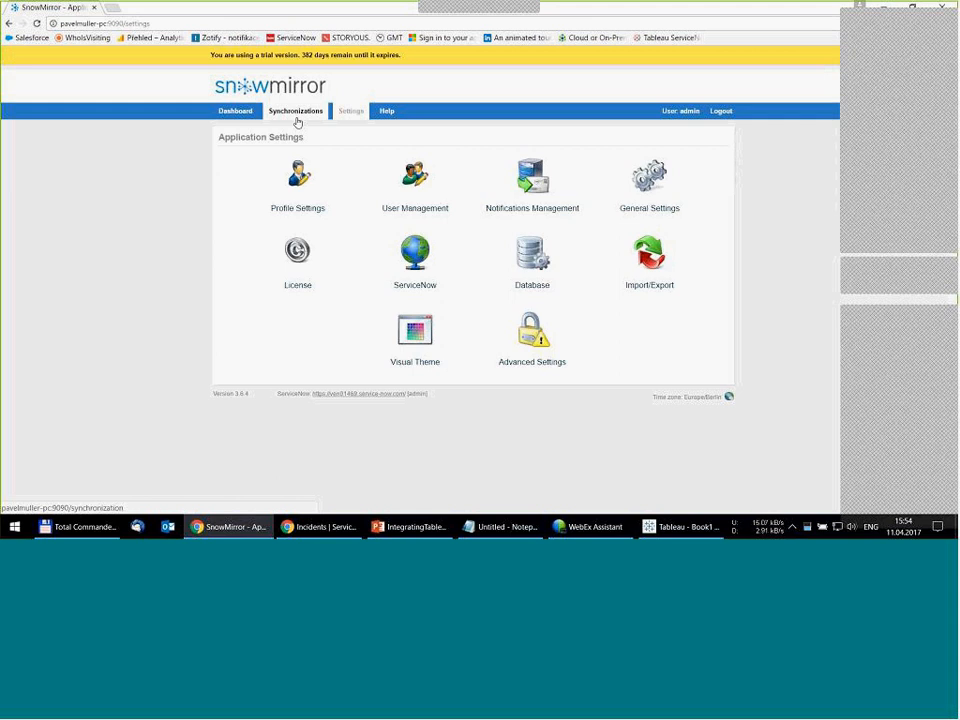
- Start a new synchronization of type Table for the ServiceNow table task and continue to its settings
left_click(297, 112)
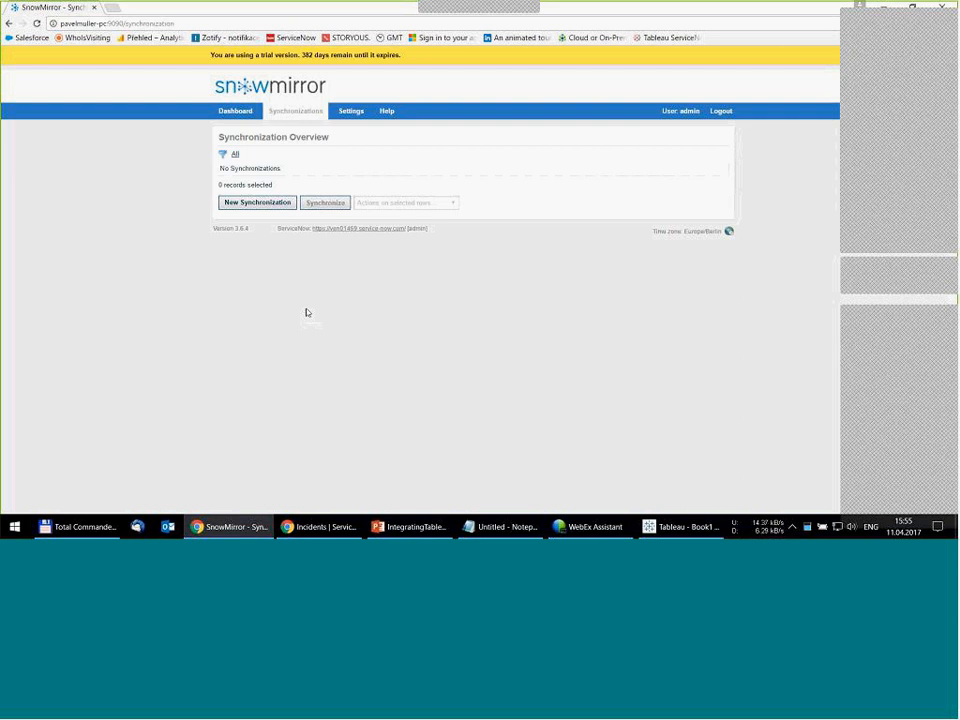
left_click(252, 206)
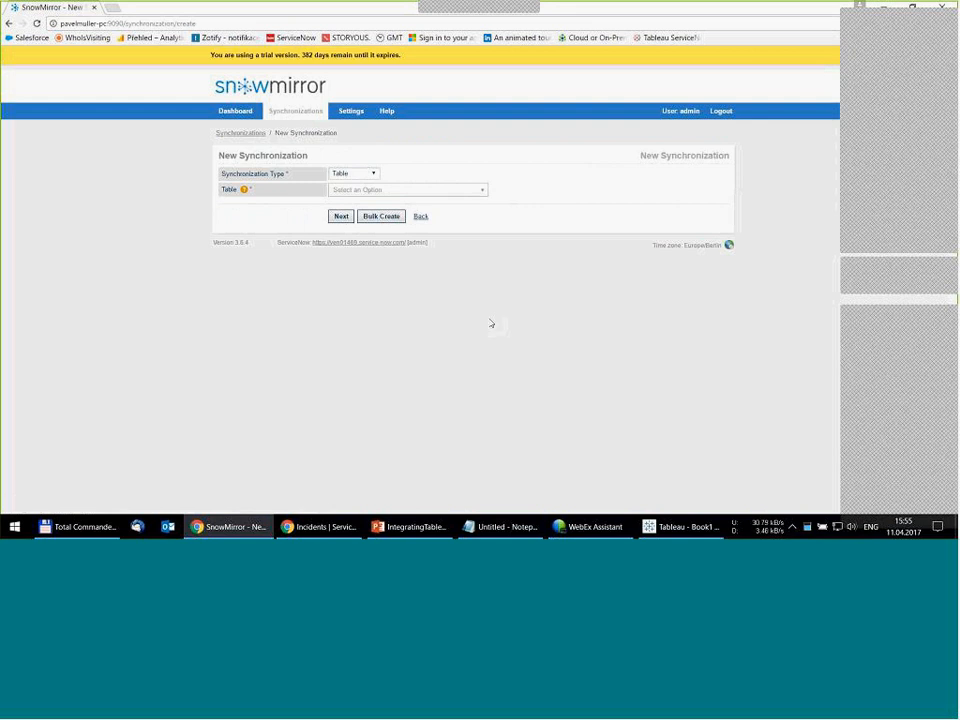
left_click(481, 194)
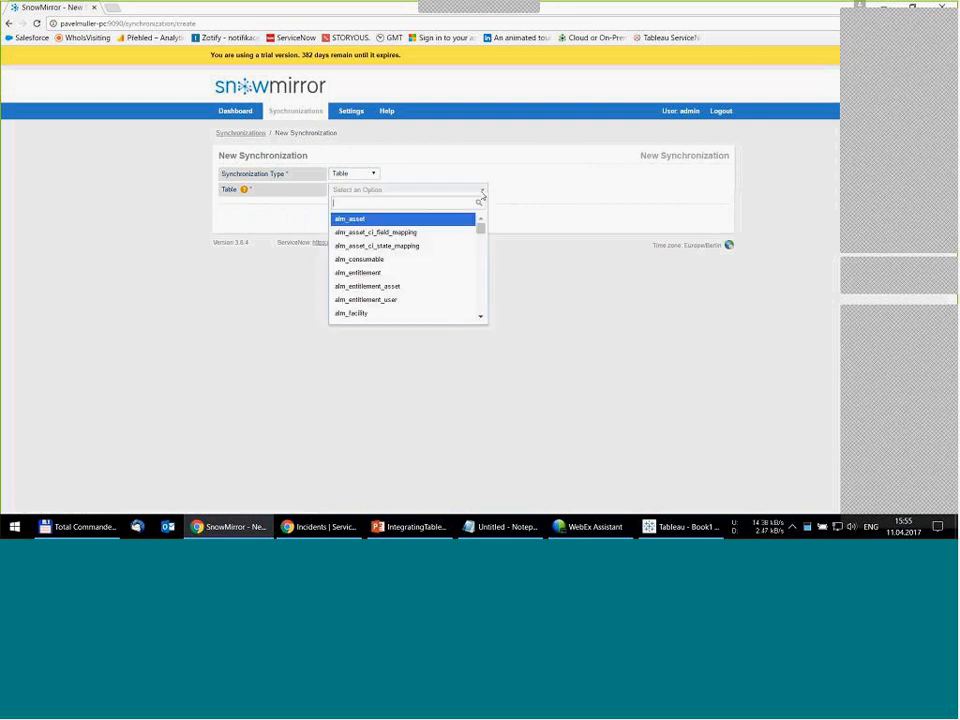
type("task")
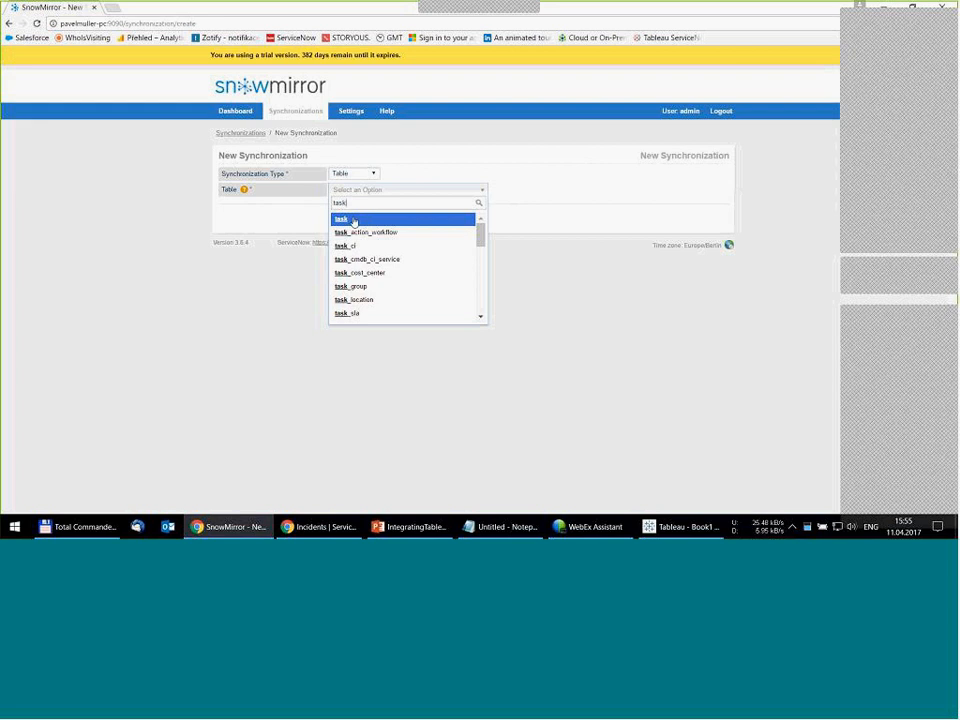
left_click(350, 221)
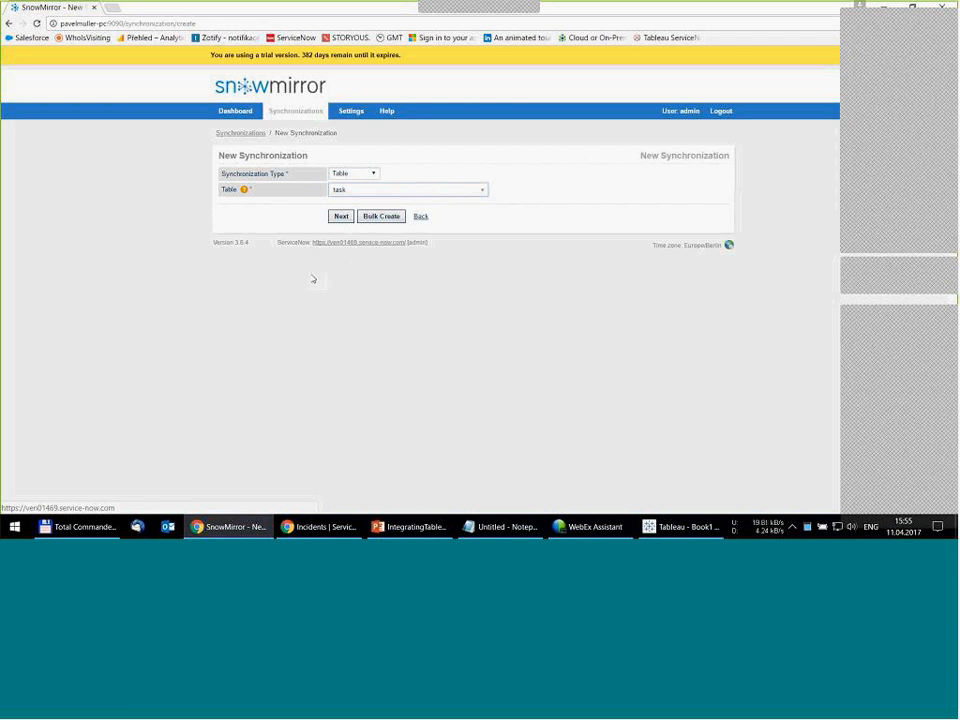
left_click(340, 217)
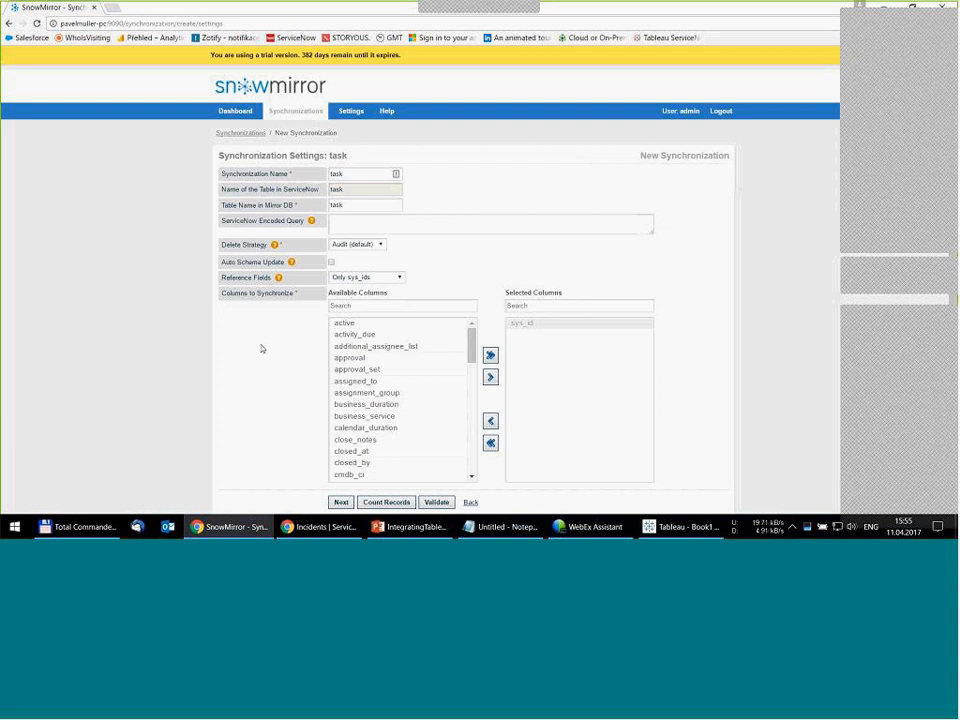
- Add the assignment_group and location columns to the columns selected for the task synchronization
left_click(420, 404)
left_click(393, 395)
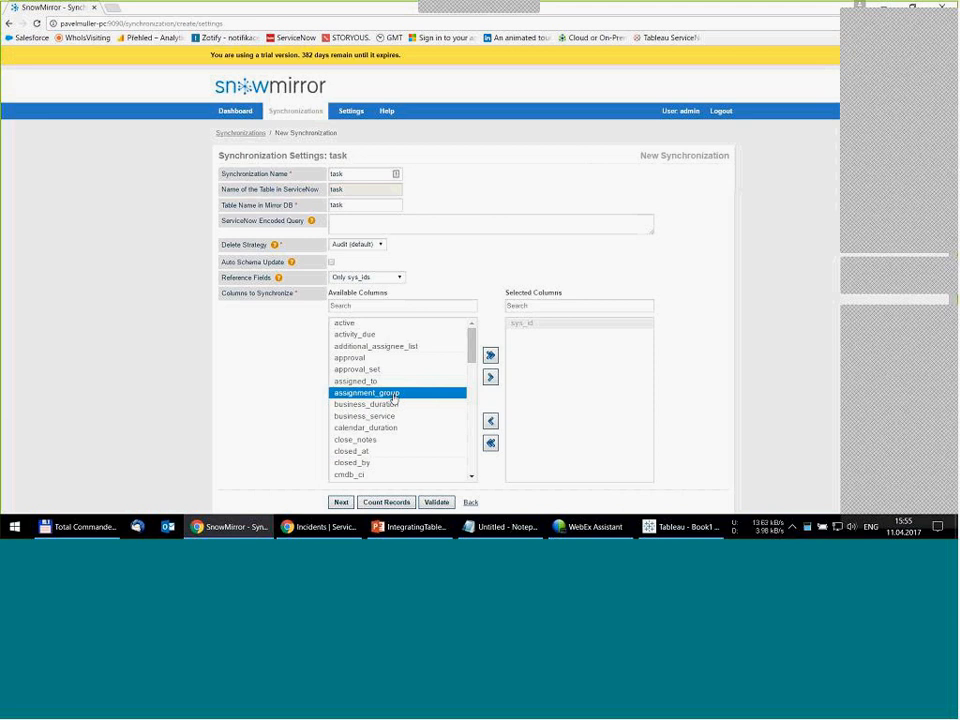
double_click(393, 395)
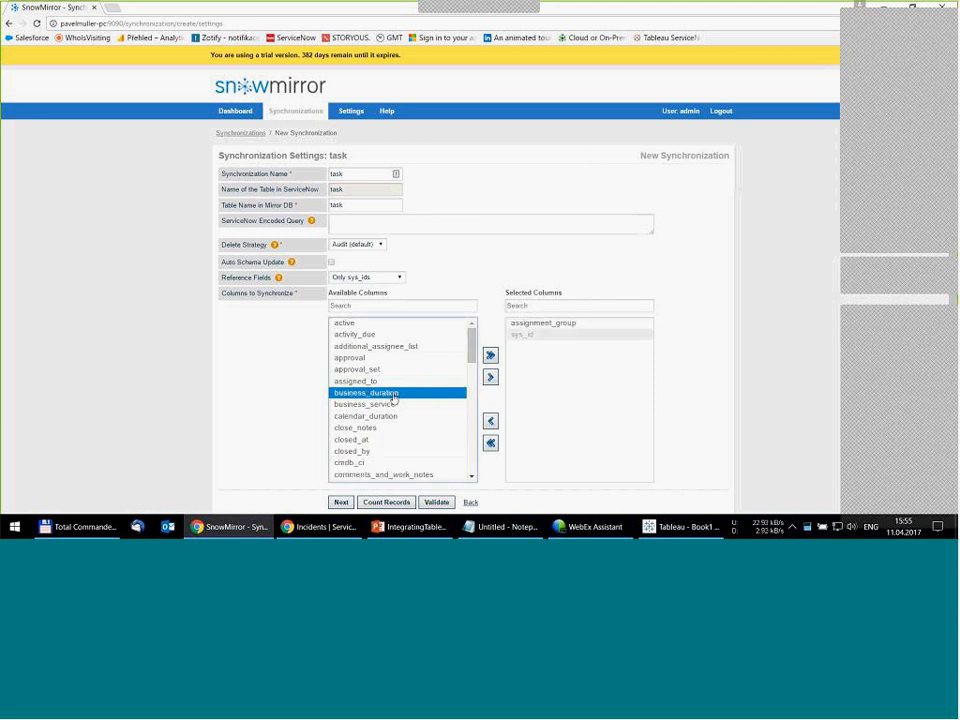
left_click(376, 304)
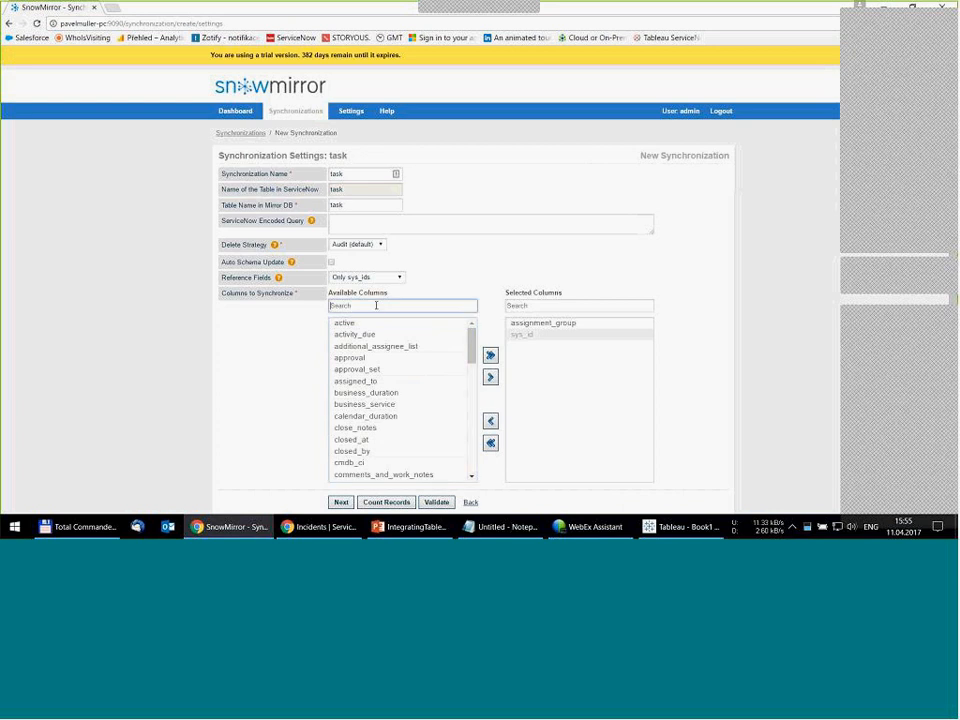
type("locat")
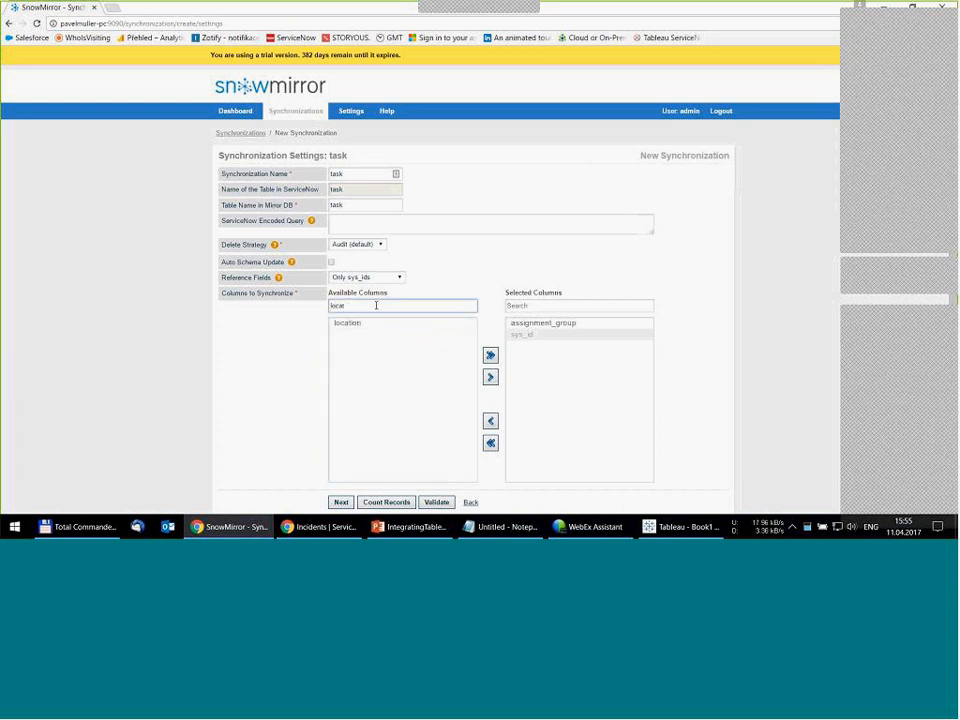
double_click(345, 322)
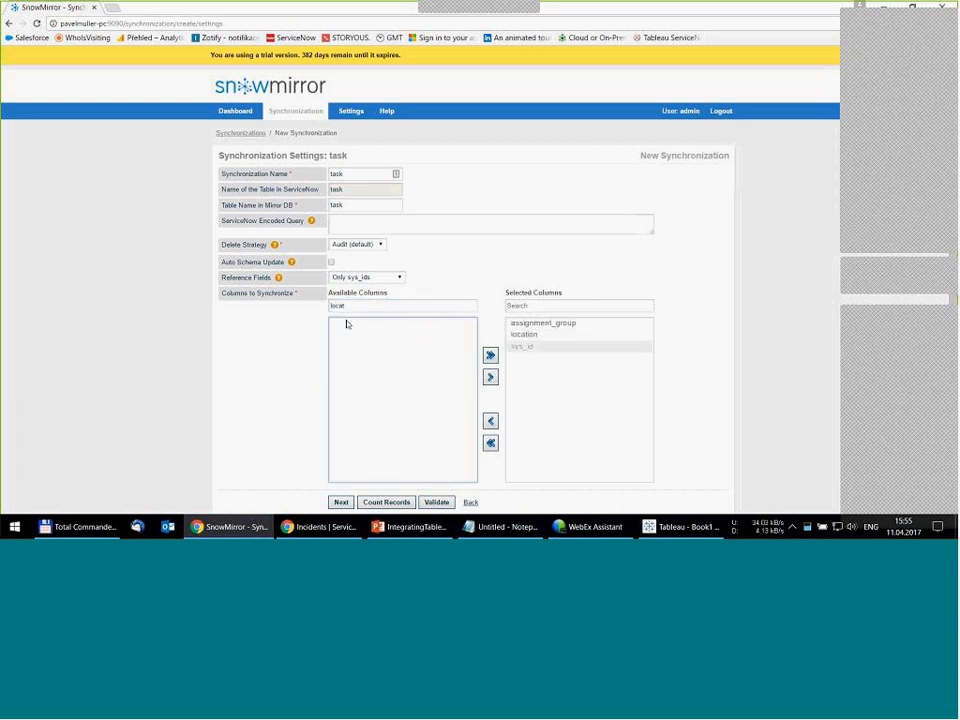
- Clear the filter on the available columns and add all remaining columns to the synchronization
double_click(338, 305)
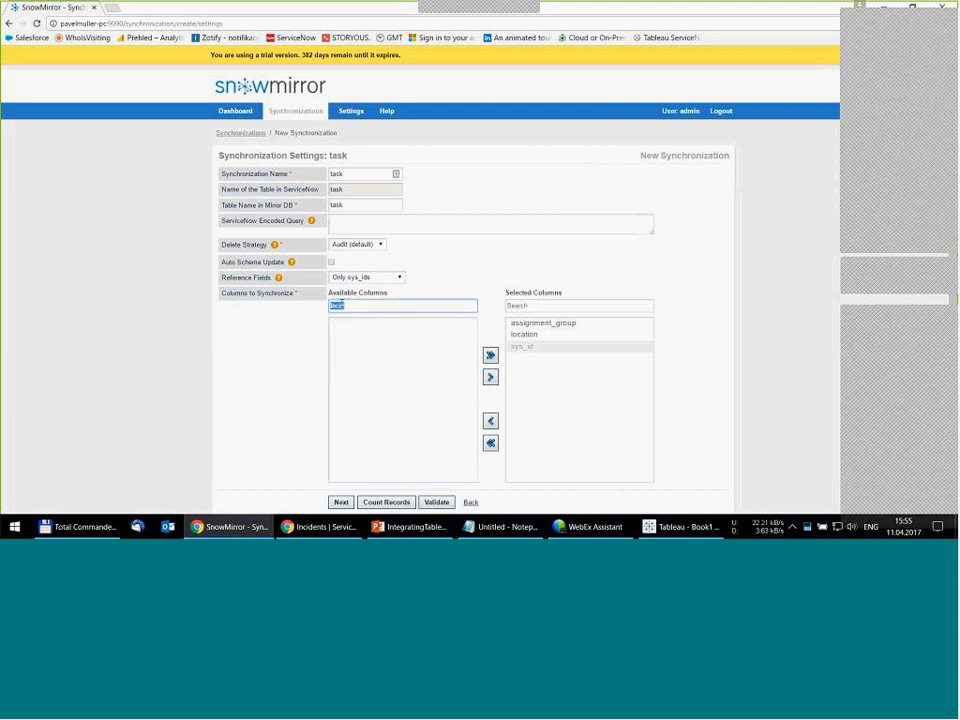
key("BackSpace")
left_click(377, 335)
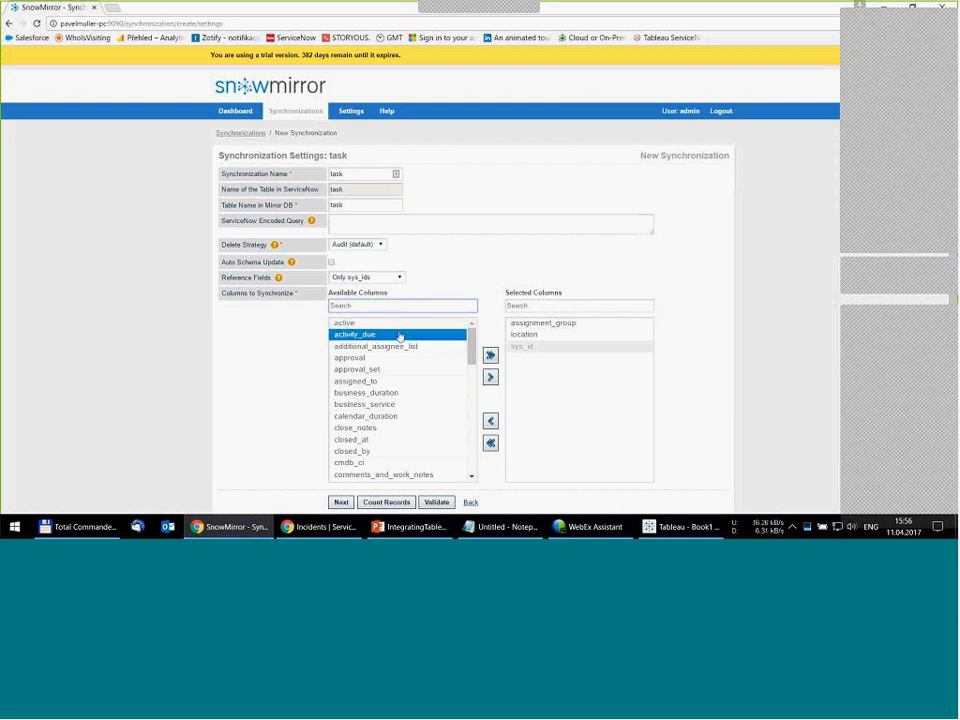
left_click(490, 356)
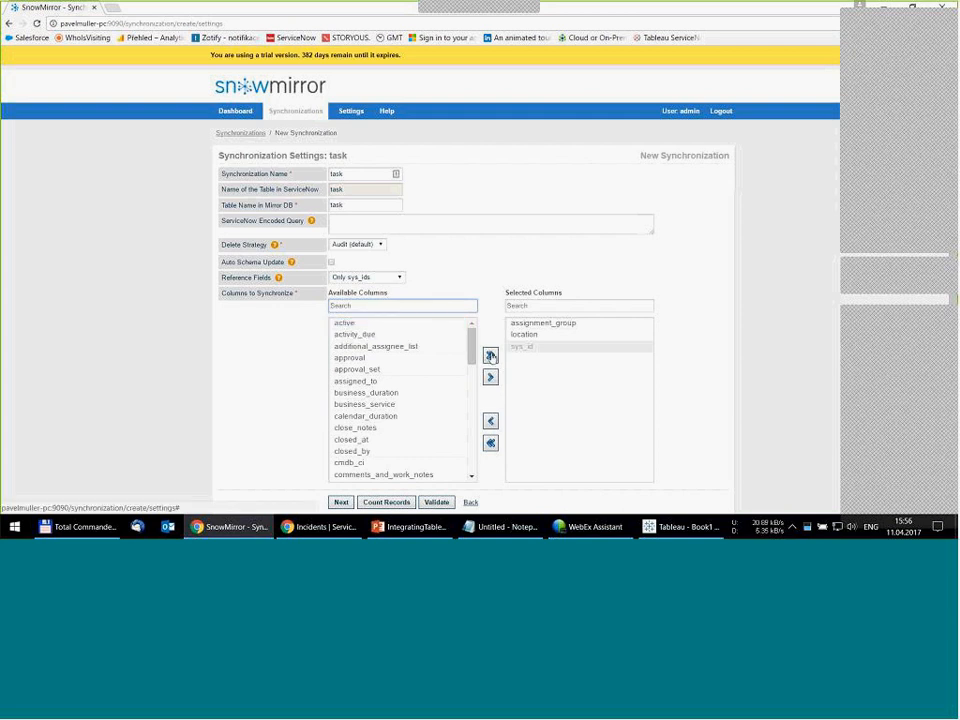
left_click(489, 356)
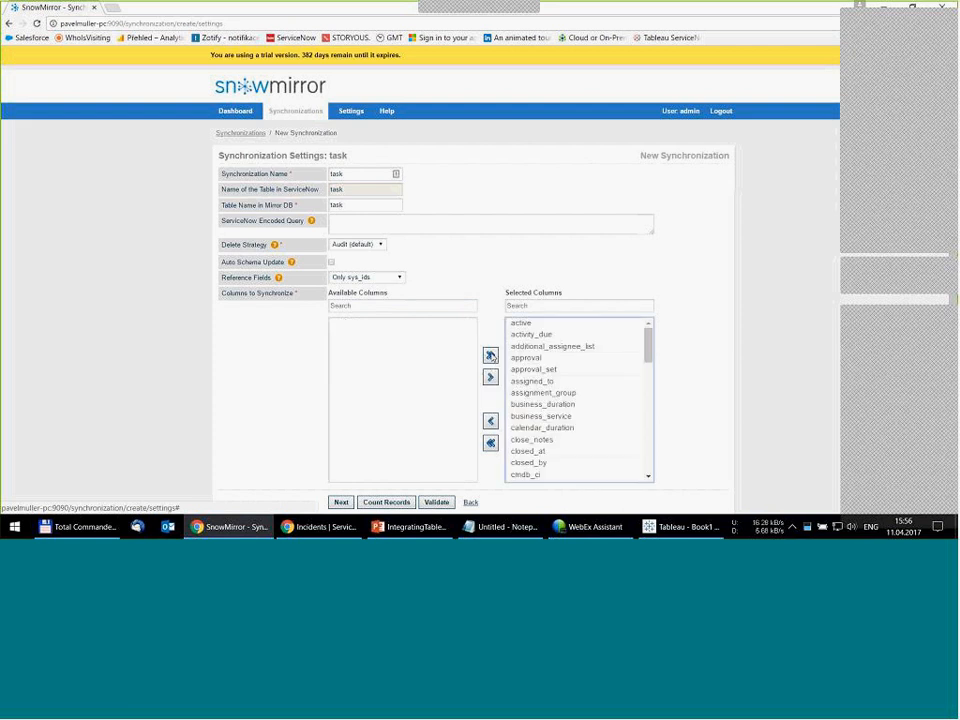
- Find the description column among the selected columns with "desc", remove it from the synchronization, and clear the filter
left_click(538, 306)
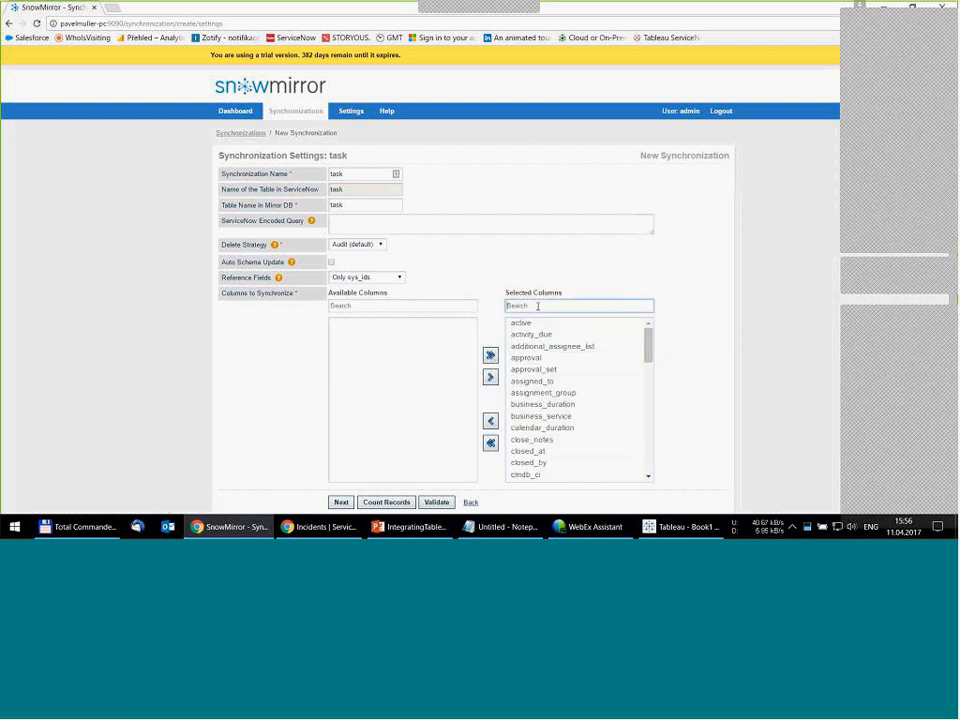
type("desc")
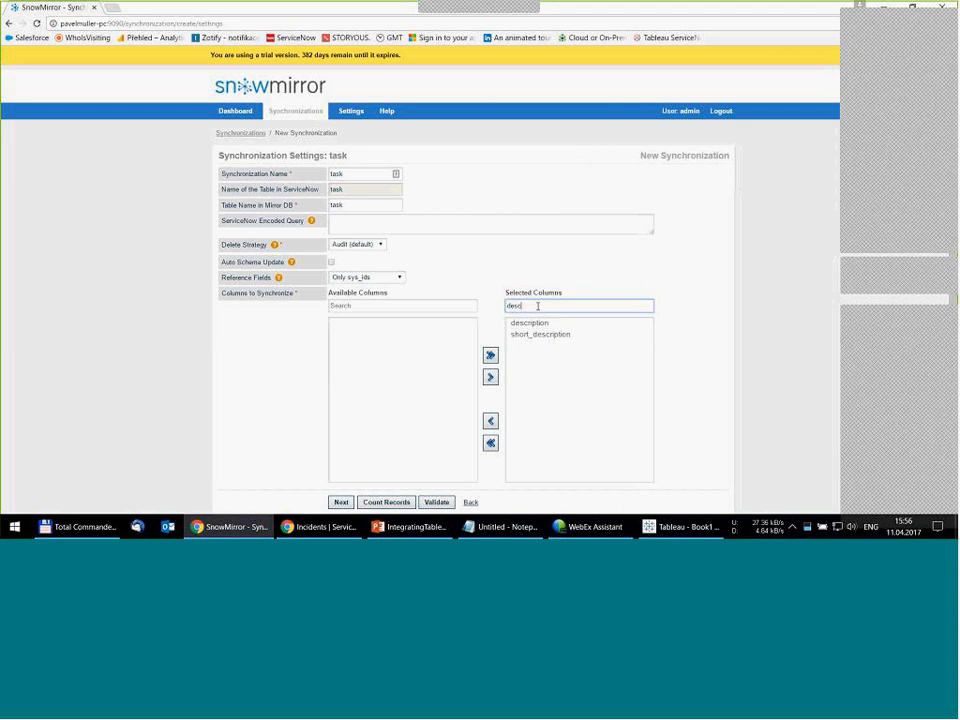
left_click(530, 323)
double_click(529, 324)
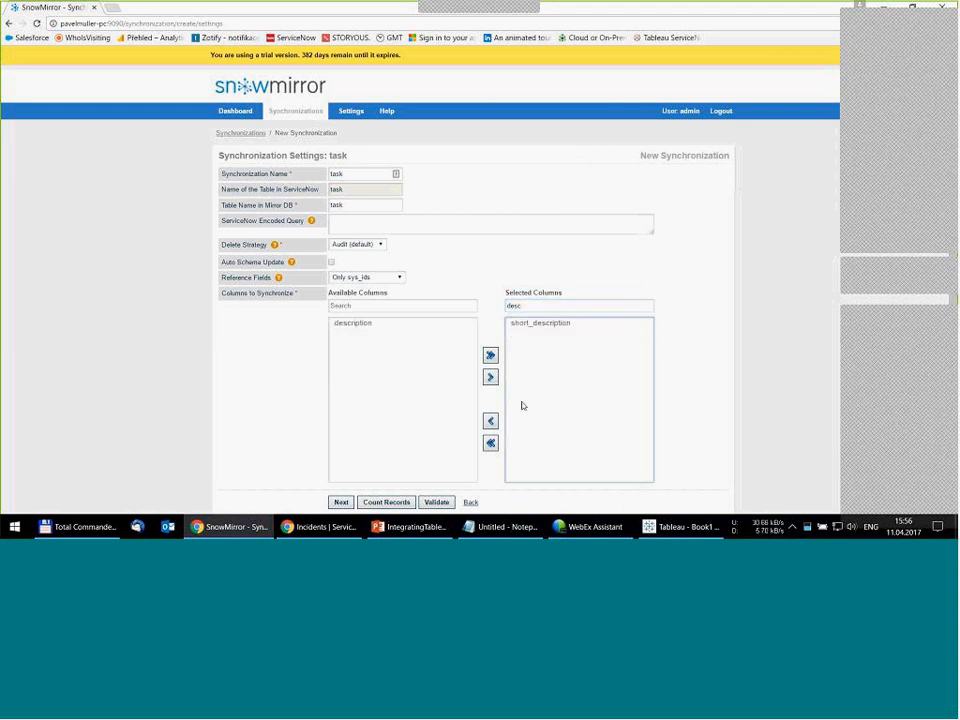
double_click(510, 307)
key("BackSpace")
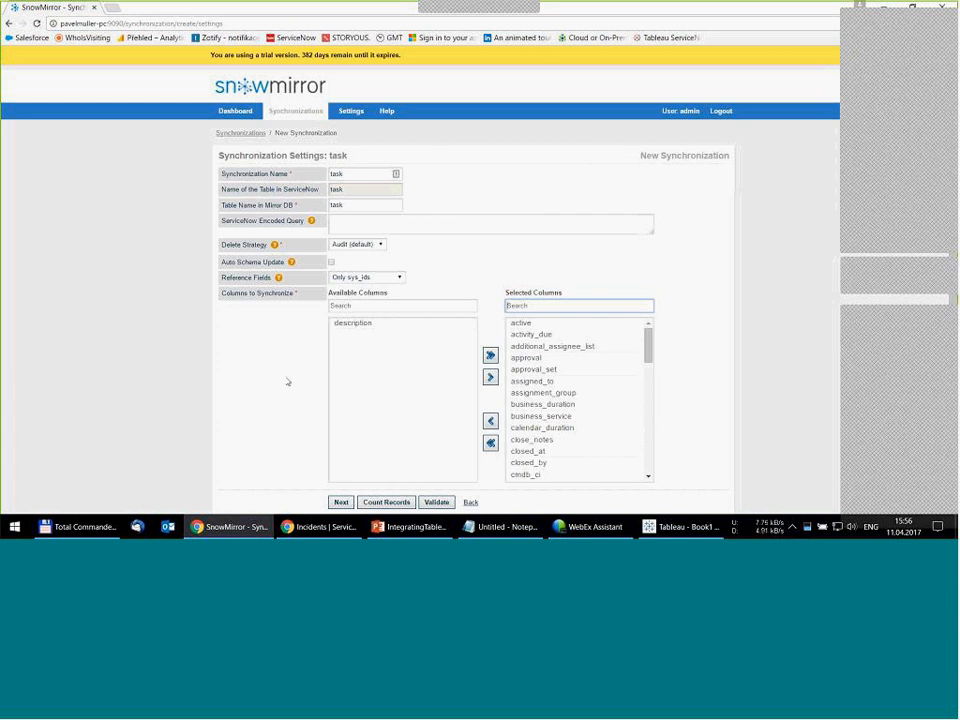
- Count the records in the task table and continue to the incremental load scheduler
left_click(386, 503)
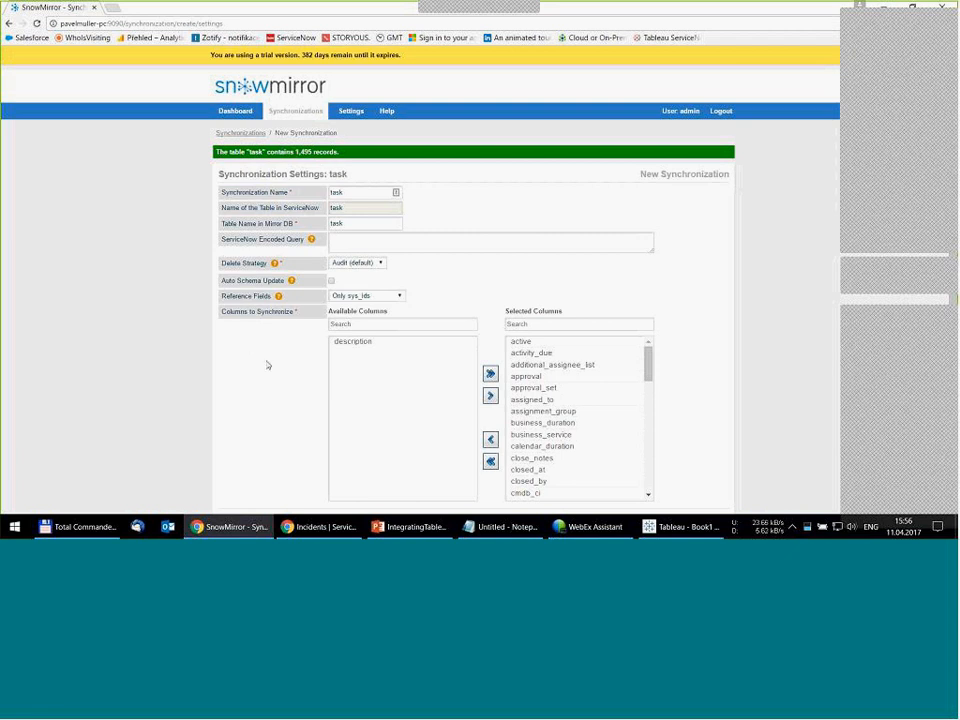
scroll(270, 372, "down", 1)
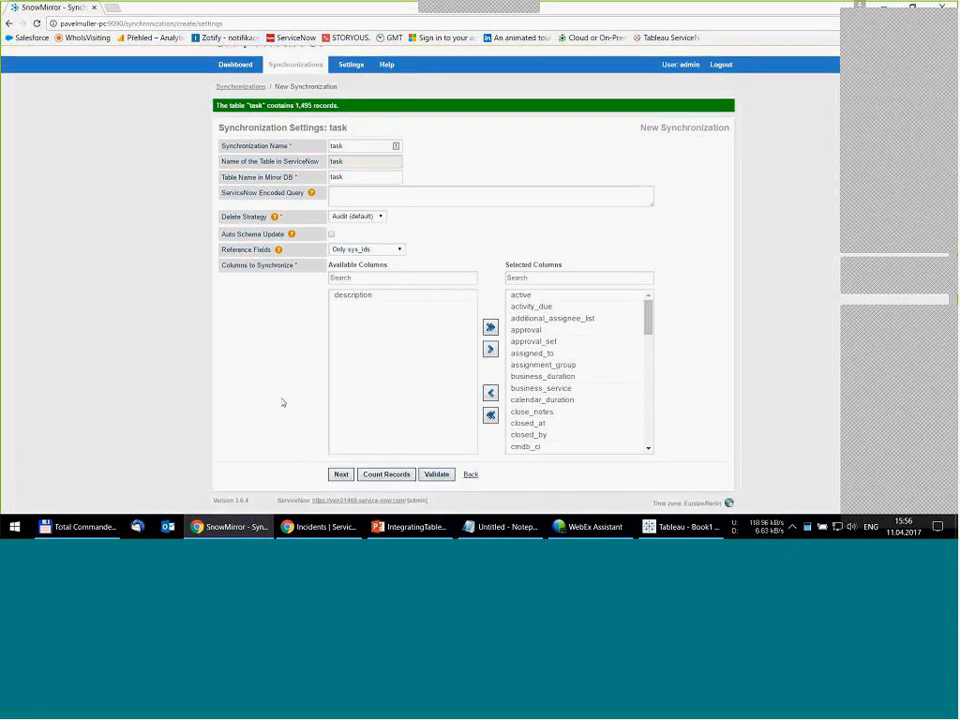
left_click(344, 476)
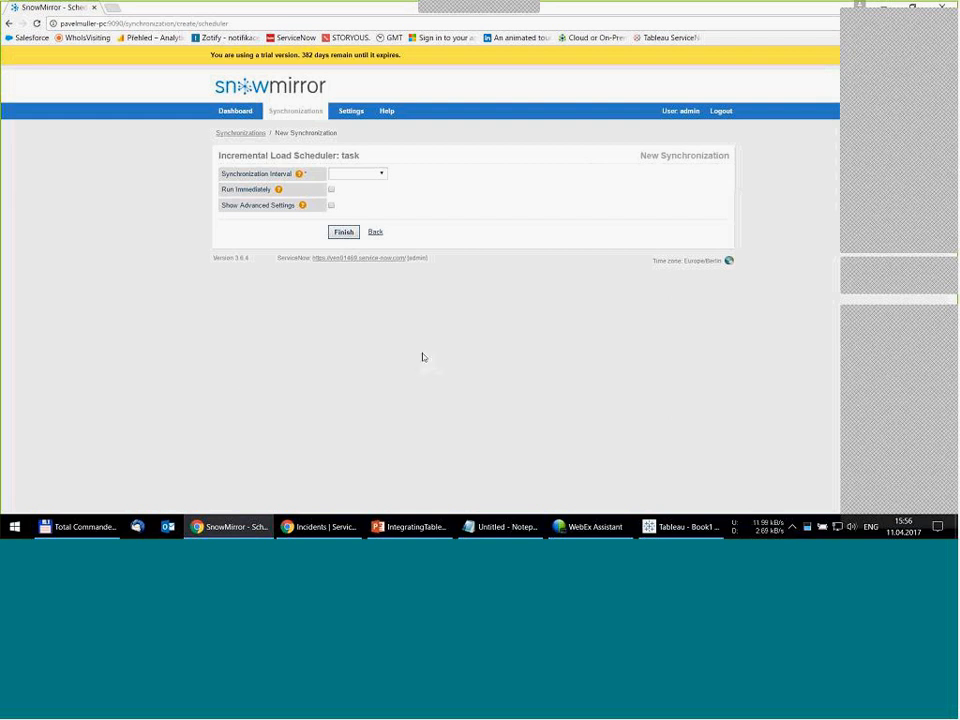
- Schedule the task synchronization to run daily at 03:00 and finish creating it
left_click(378, 175)
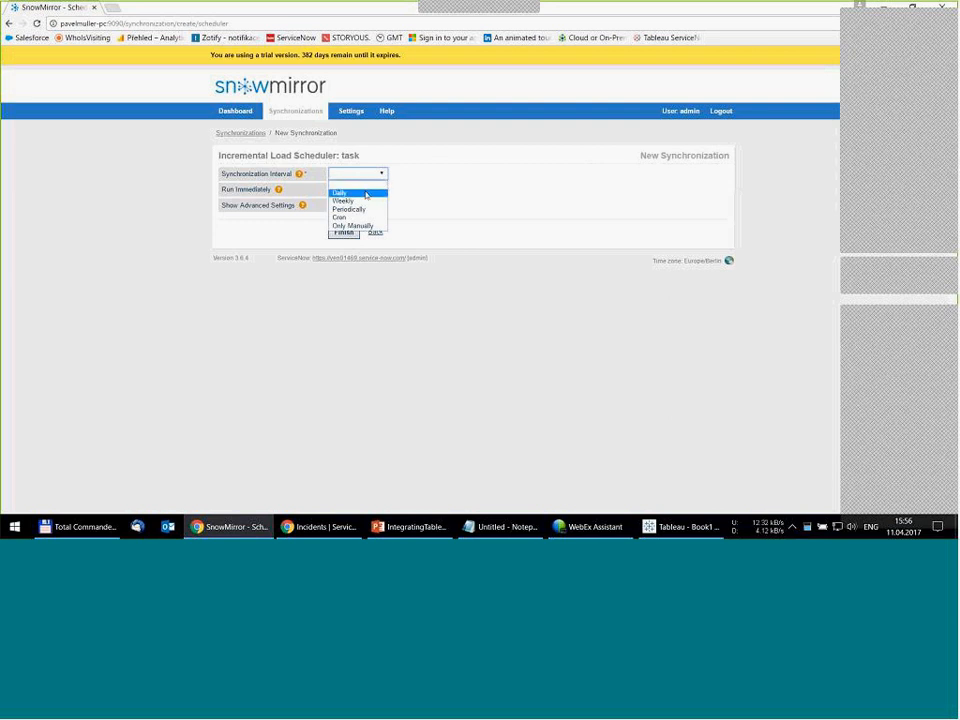
left_click(366, 195)
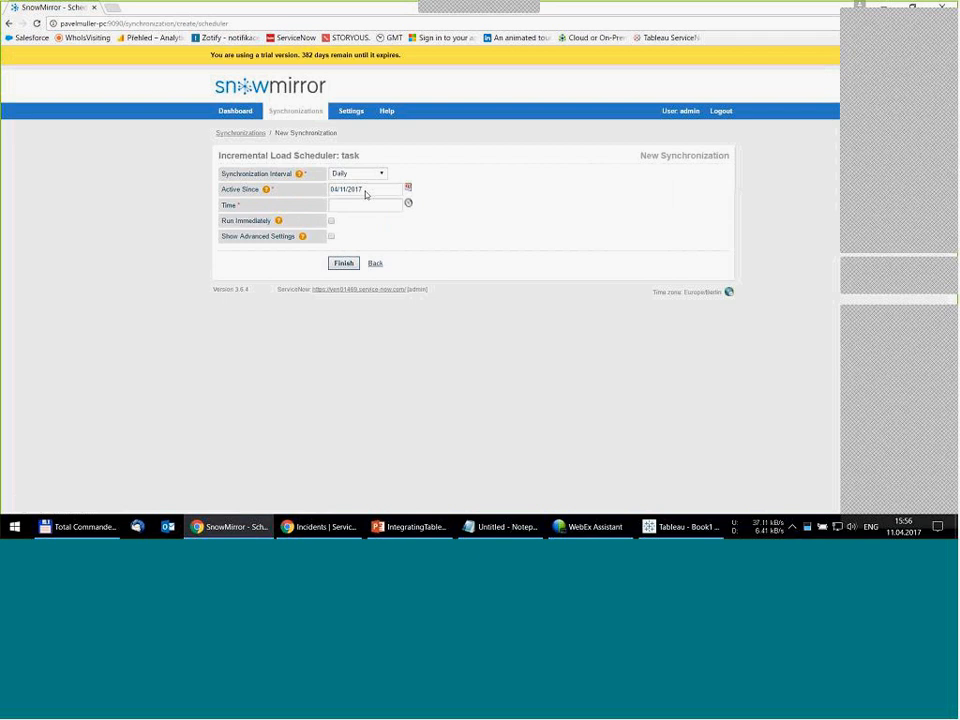
left_click(360, 204)
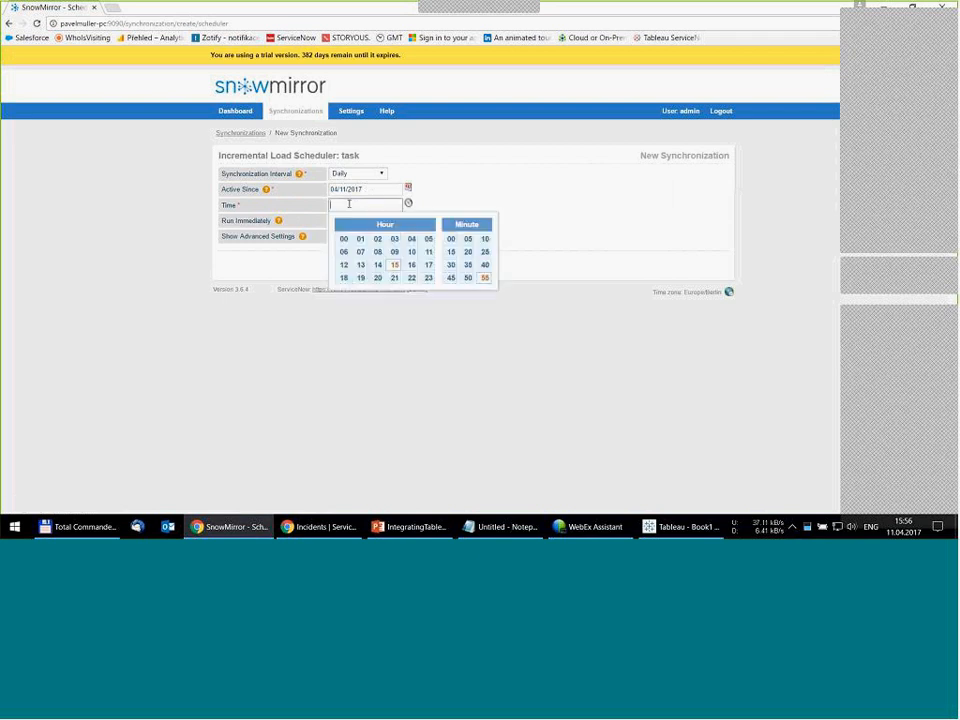
left_click(395, 243)
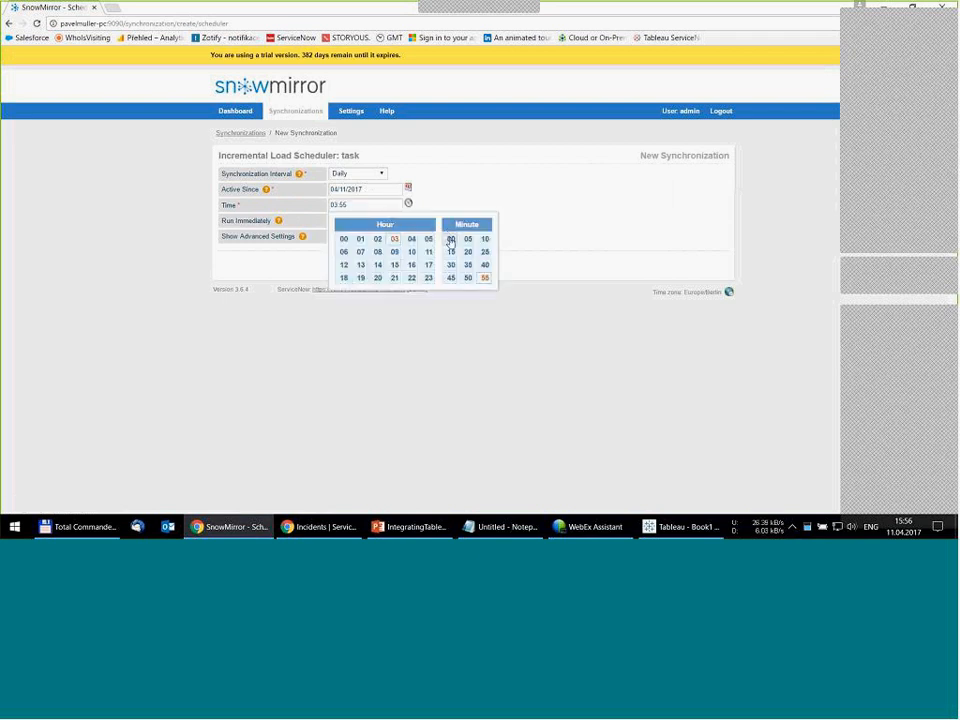
left_click(451, 240)
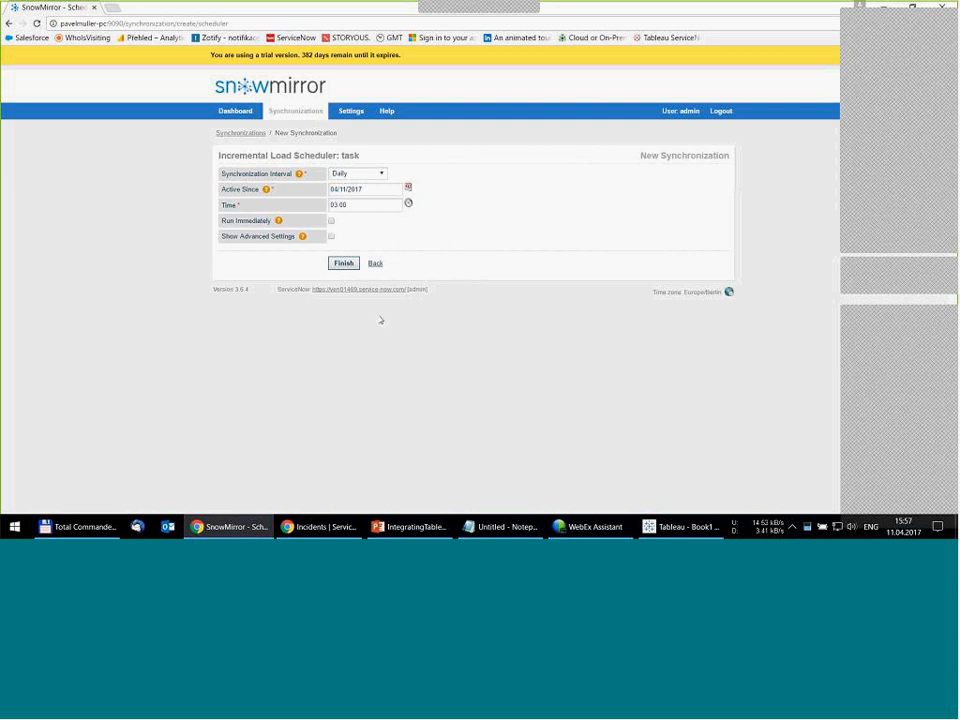
left_click(342, 265)
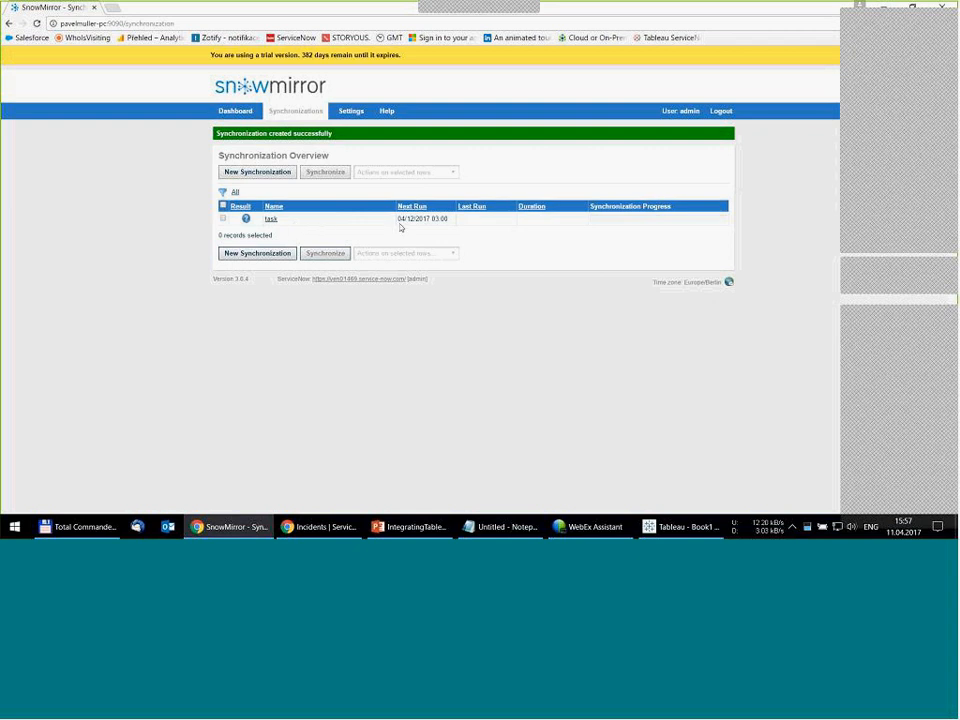
- Select the task synchronization in the overview and run it immediately
left_click_drag(431, 219, 446, 219)
left_click(446, 218)
left_click(223, 220)
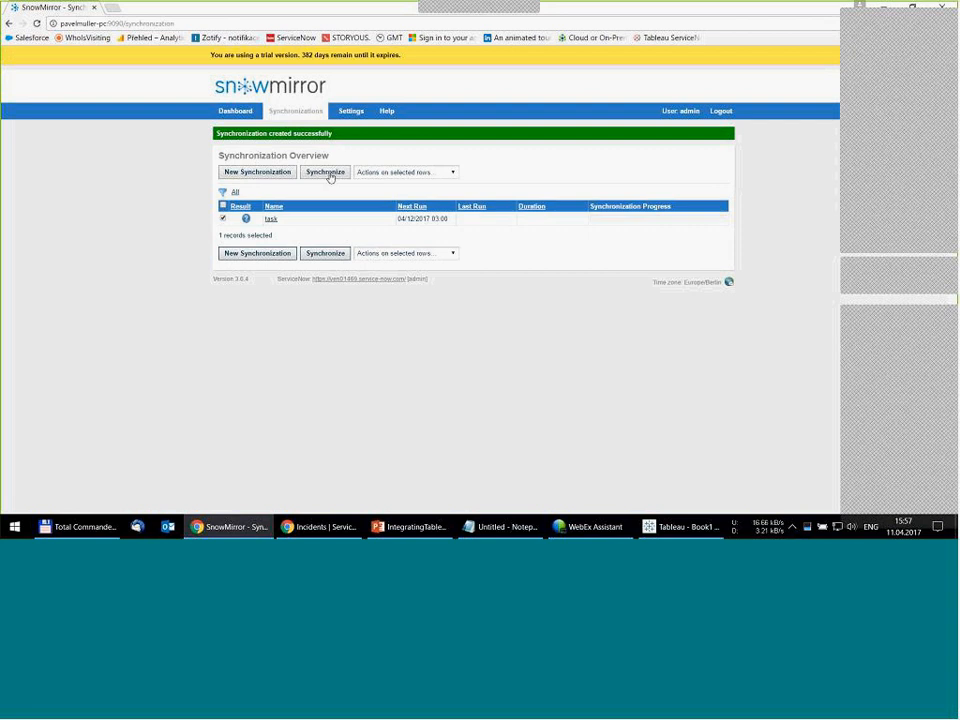
left_click(327, 175)
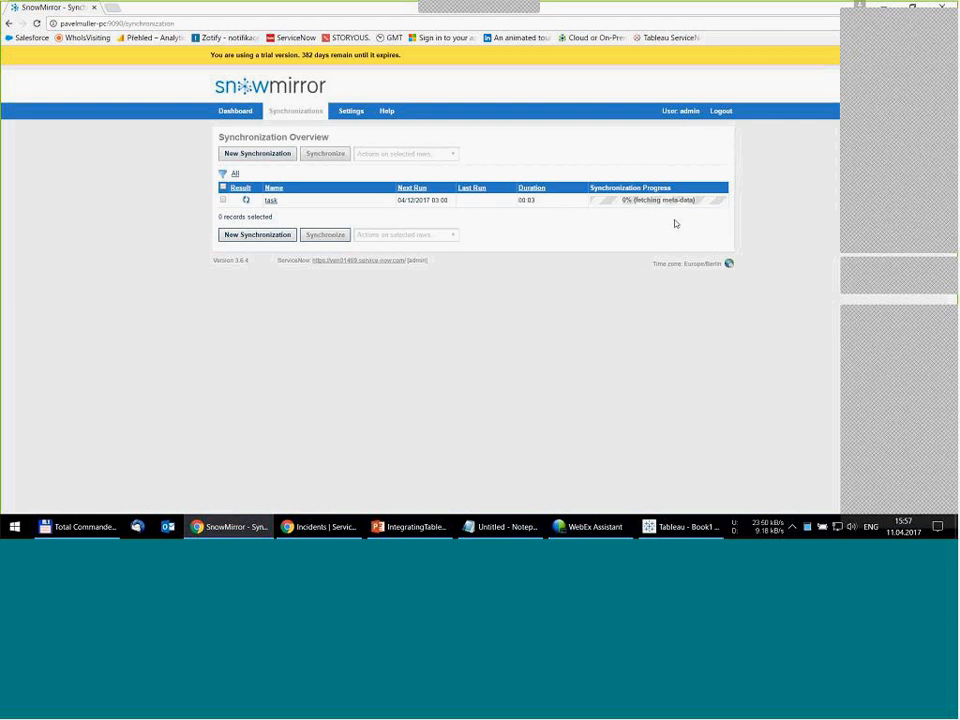
mouse_move(694, 205)
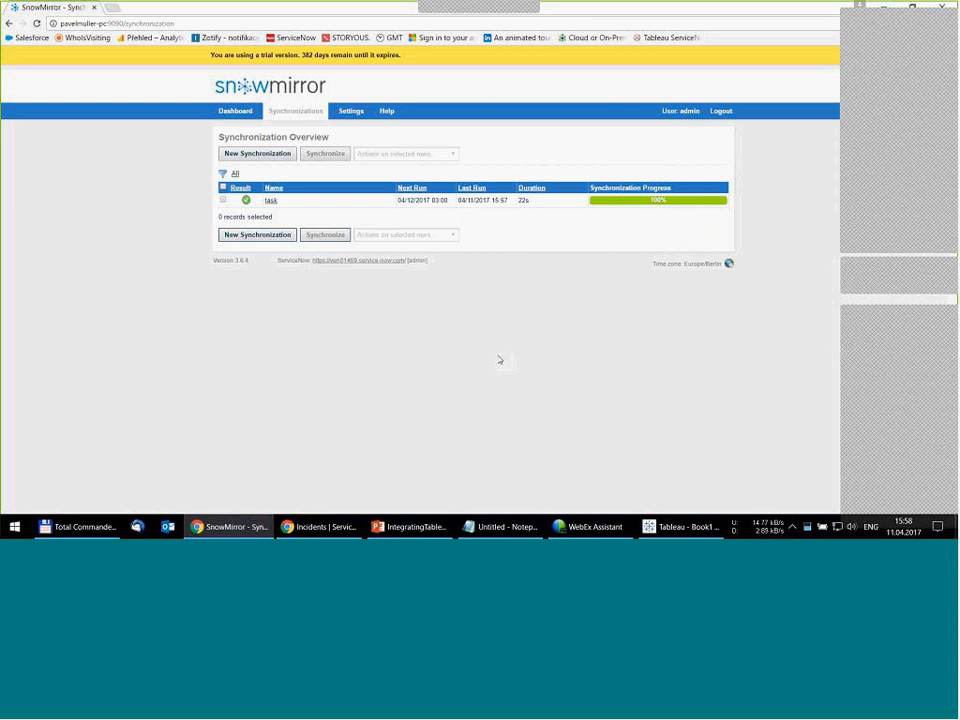
- Switch to the ServiceNow incidents list and append "- test" to the "Can't read my email" short description, saving the change
left_click(328, 527)
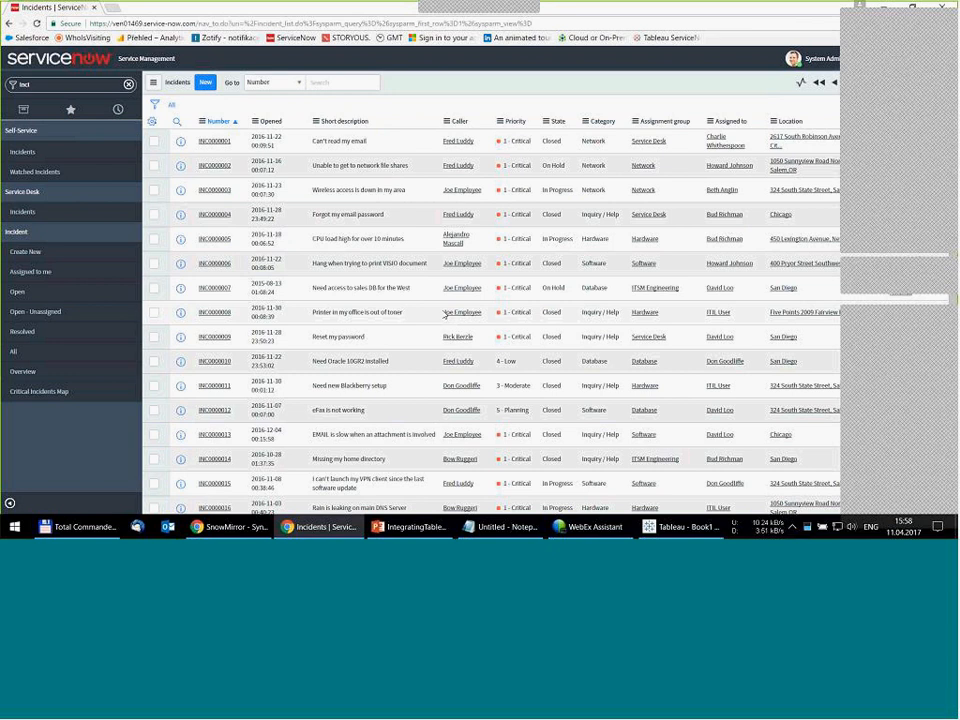
left_click(383, 144)
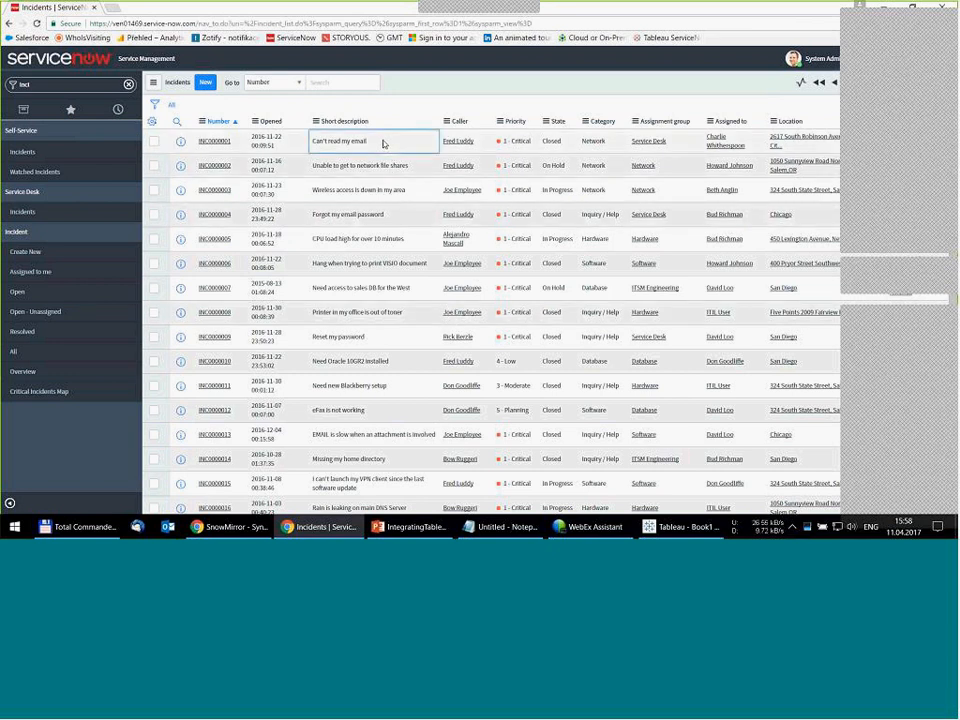
double_click(384, 143)
left_click(384, 140)
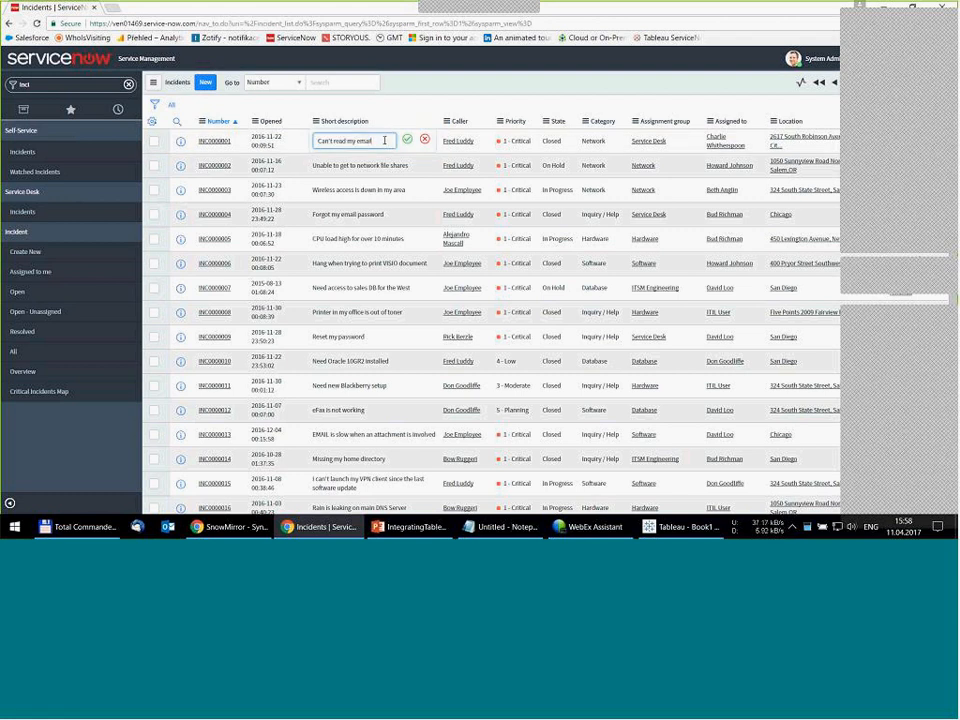
type("- test")
left_click(406, 139)
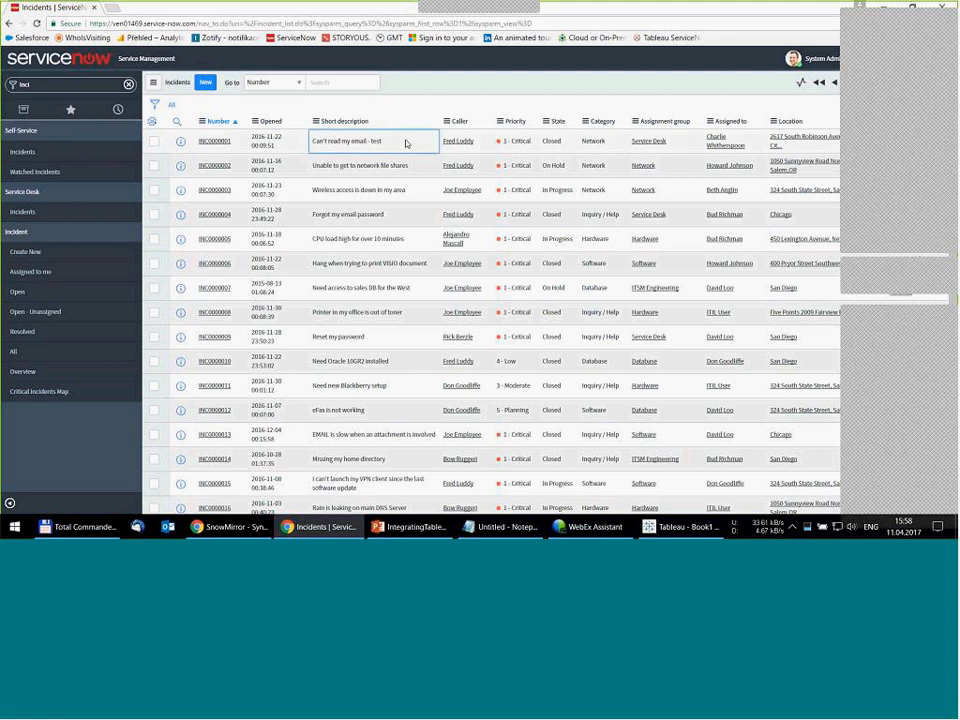
- Return to SnowMirror and synchronize the task table again to pick up the edited incident
left_click(235, 526)
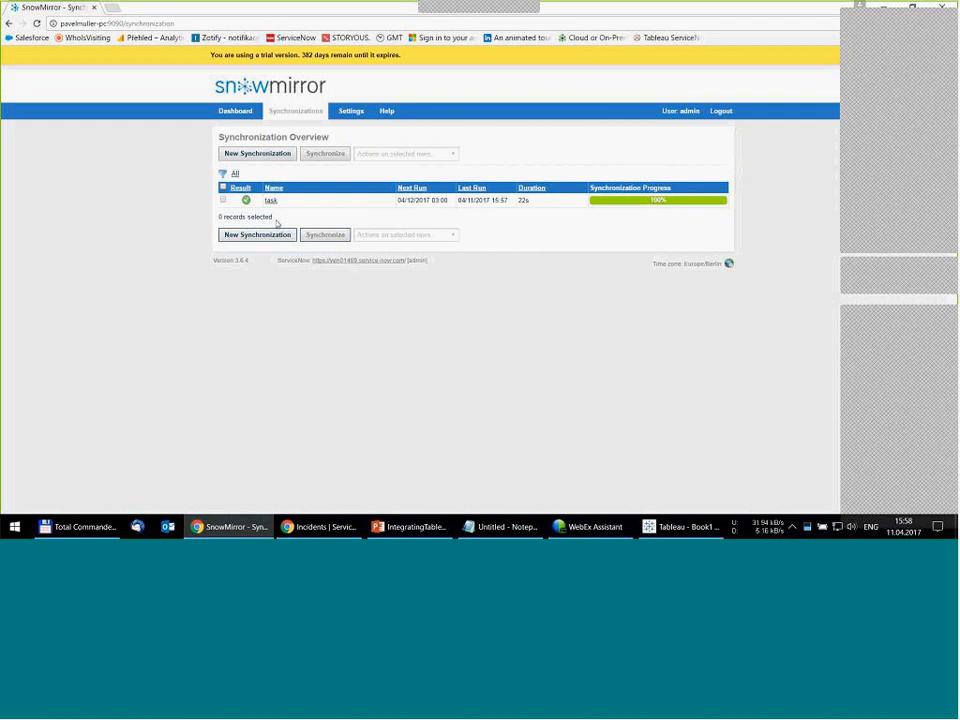
left_click(222, 198)
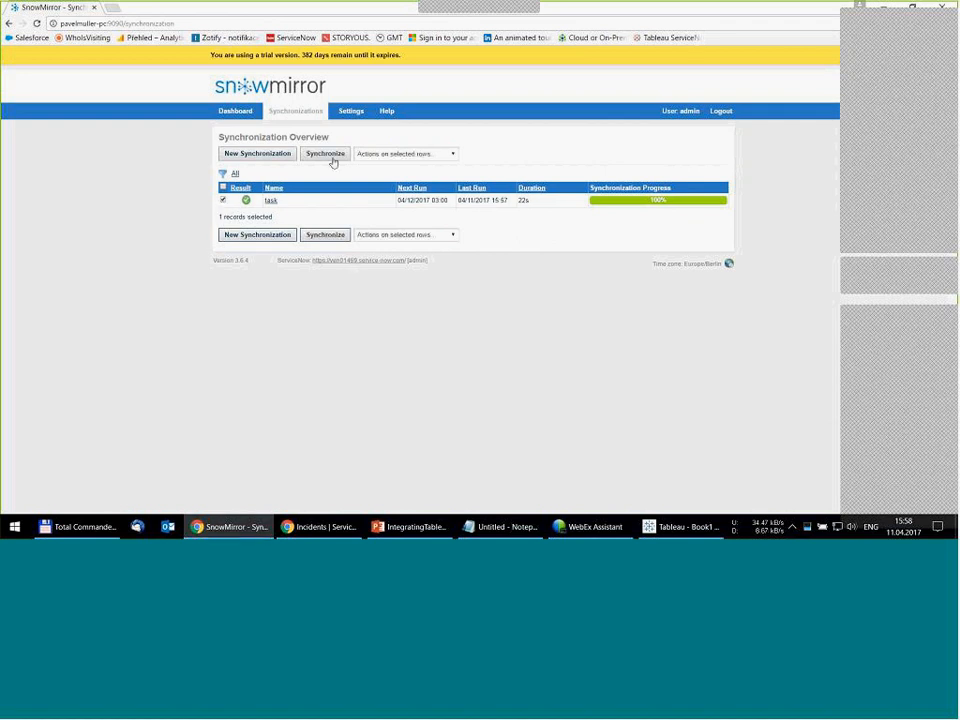
left_click(337, 156)
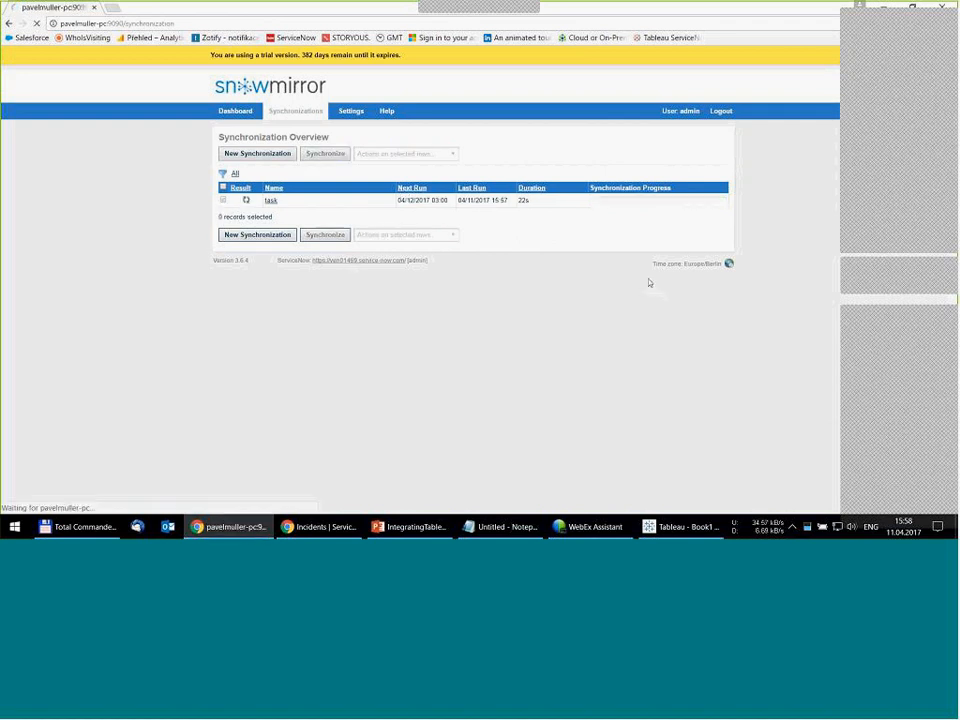
mouse_move(720, 205)
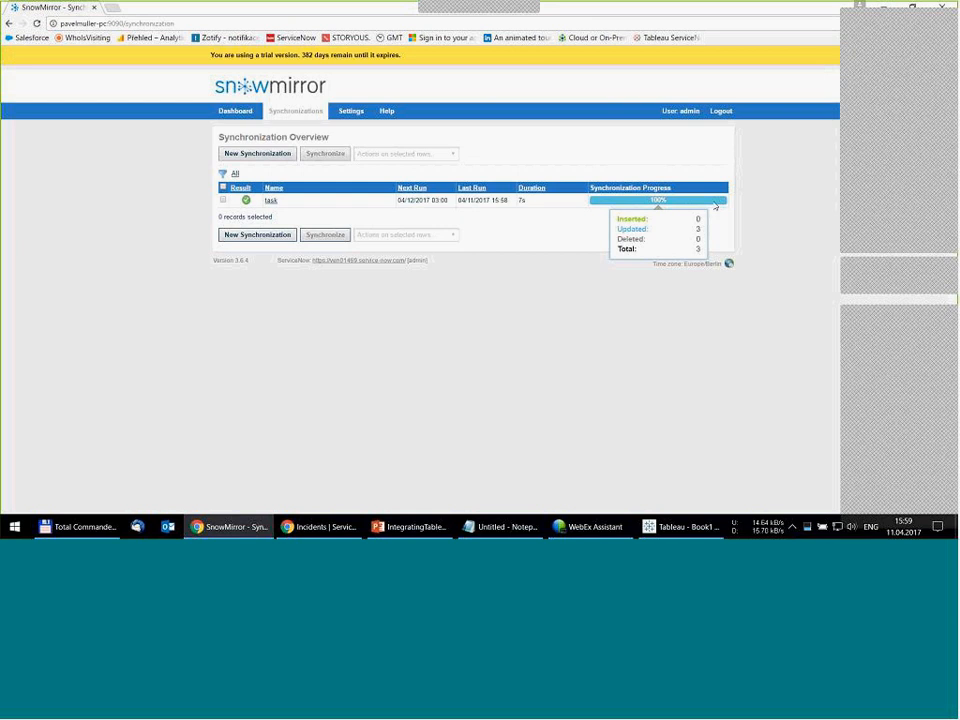
- Switch to Tableau and connect to the Microsoft SQL Server database mirror on localhost, entering the account password to sign in
mouse_move(694, 536)
left_click(649, 501)
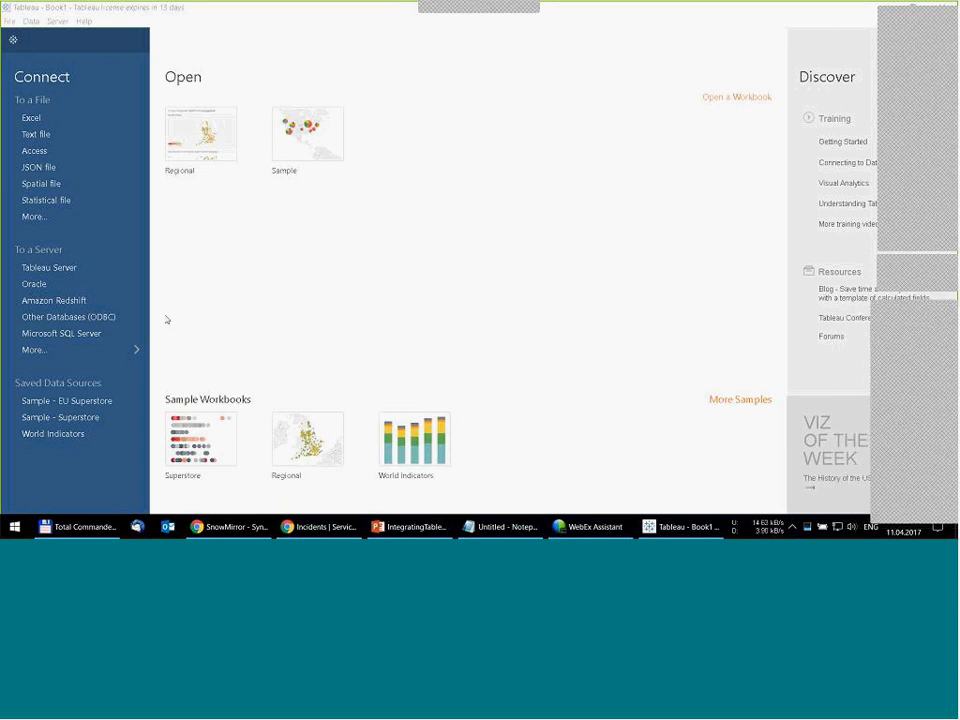
left_click(63, 337)
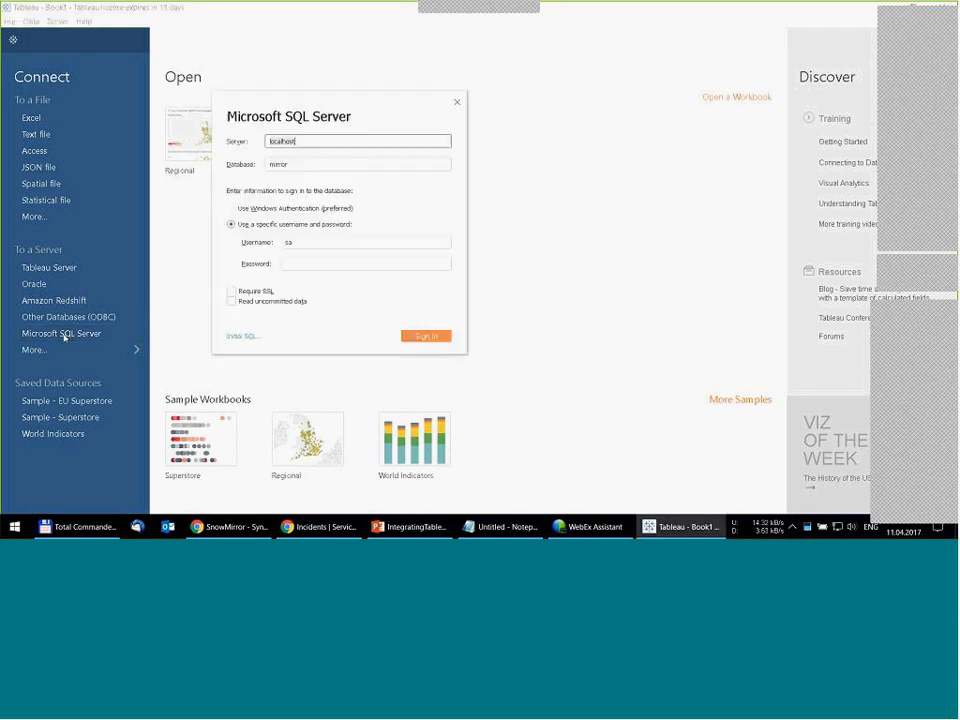
left_click(315, 136)
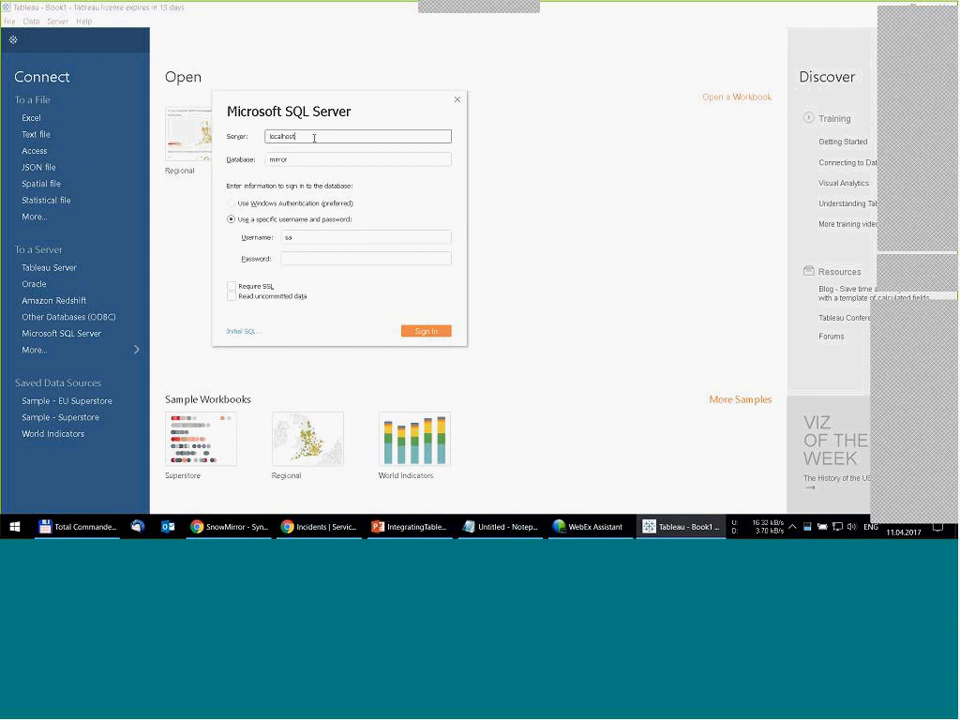
left_click(290, 159)
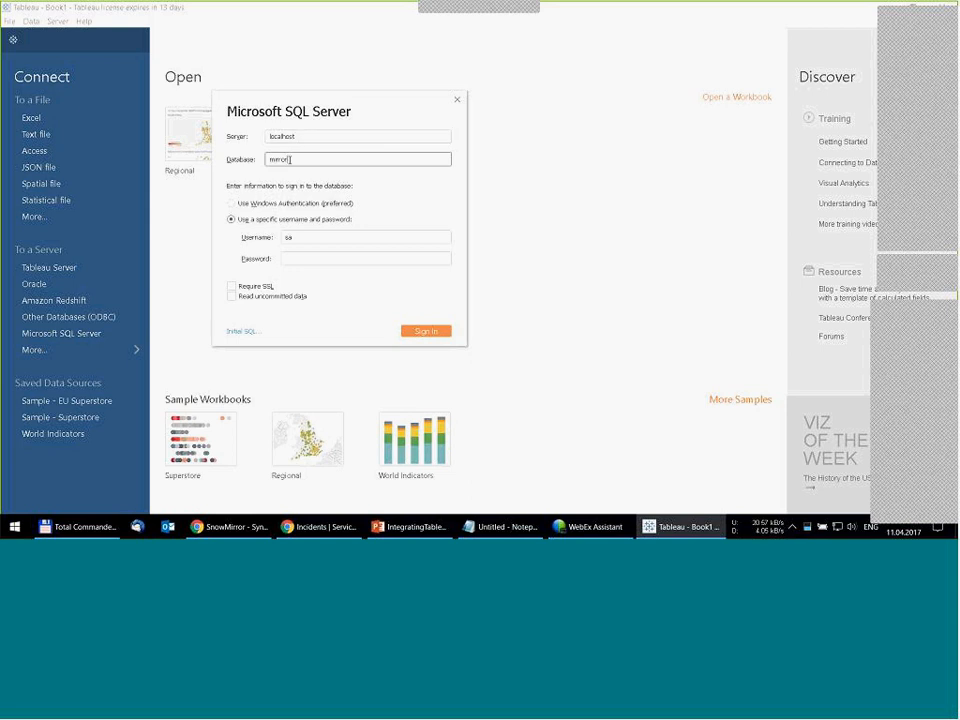
left_click(308, 258)
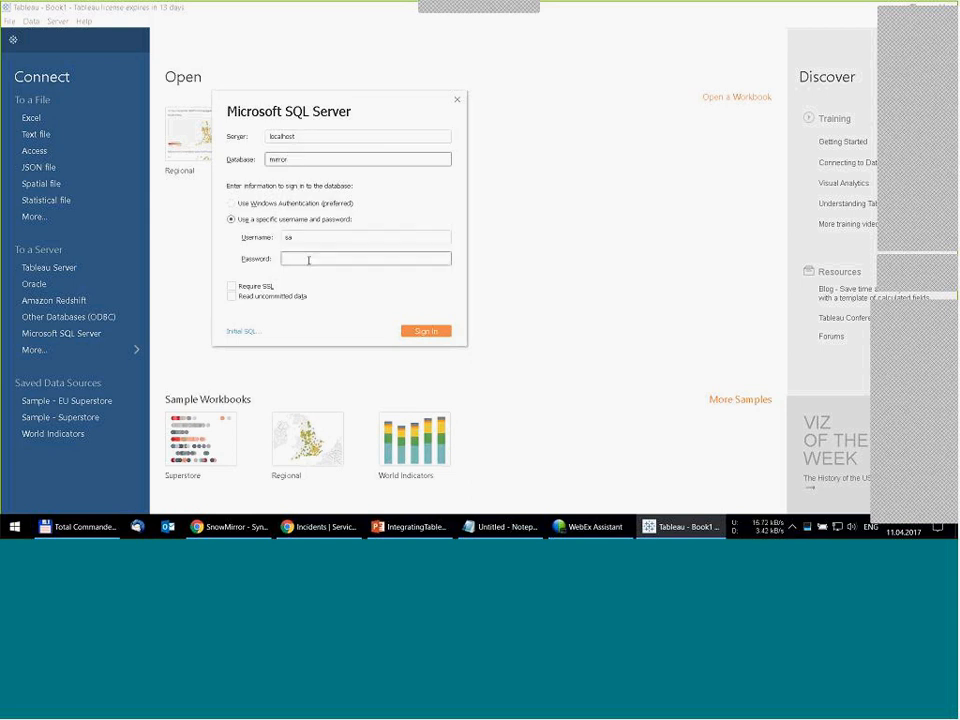
left_click(299, 259)
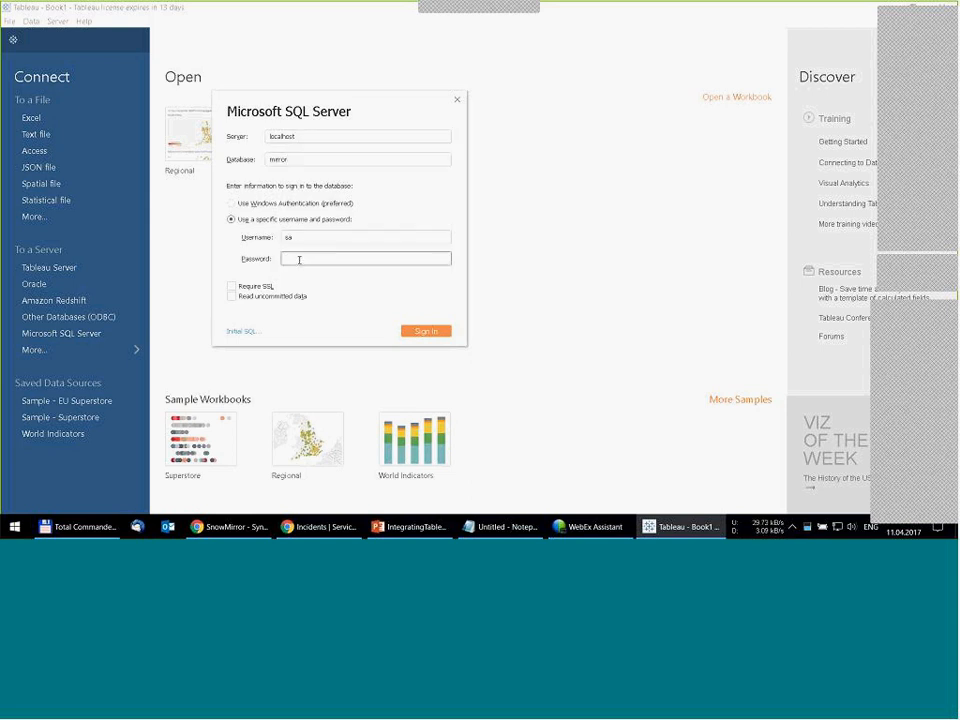
type("••••••••")
left_click(427, 332)
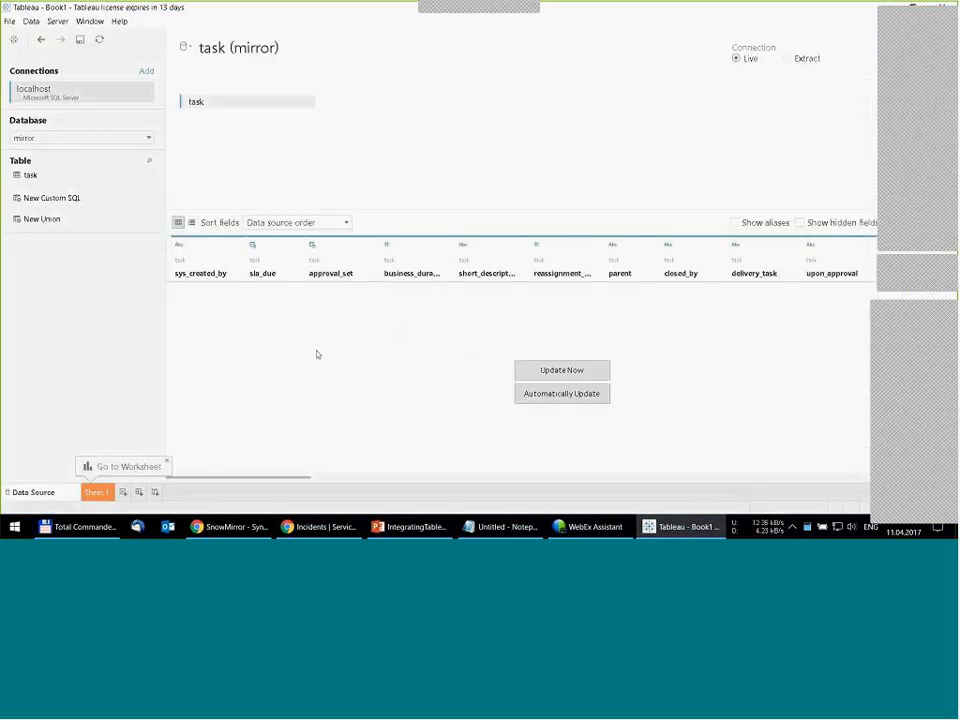
- Turn on automatic updating of the task data preview and sort its fields from A to Z ascending
left_click(527, 394)
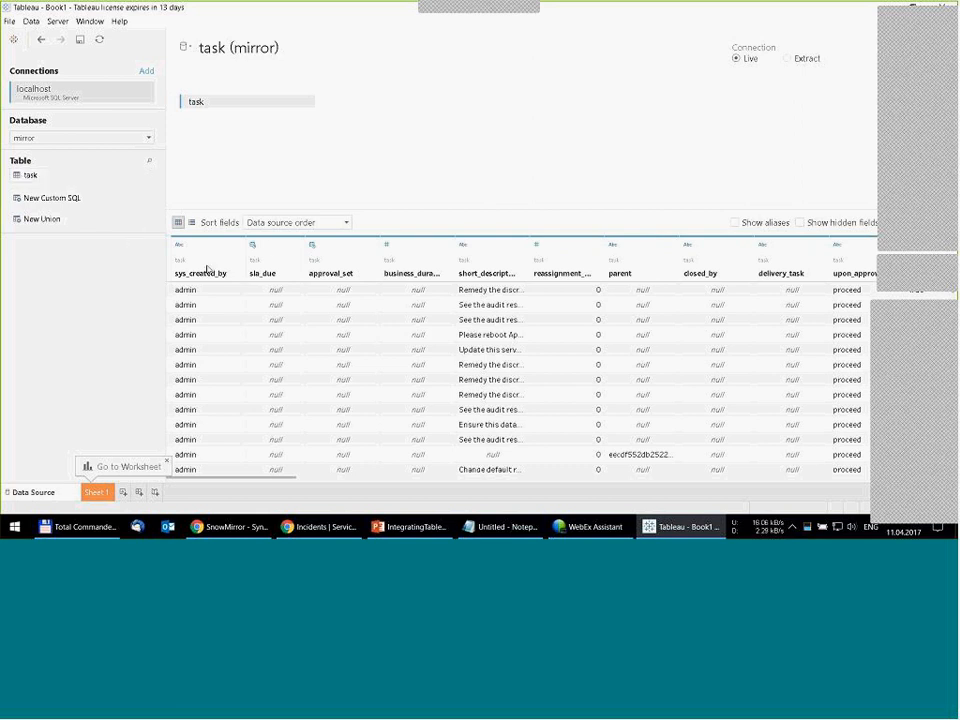
left_click(288, 223)
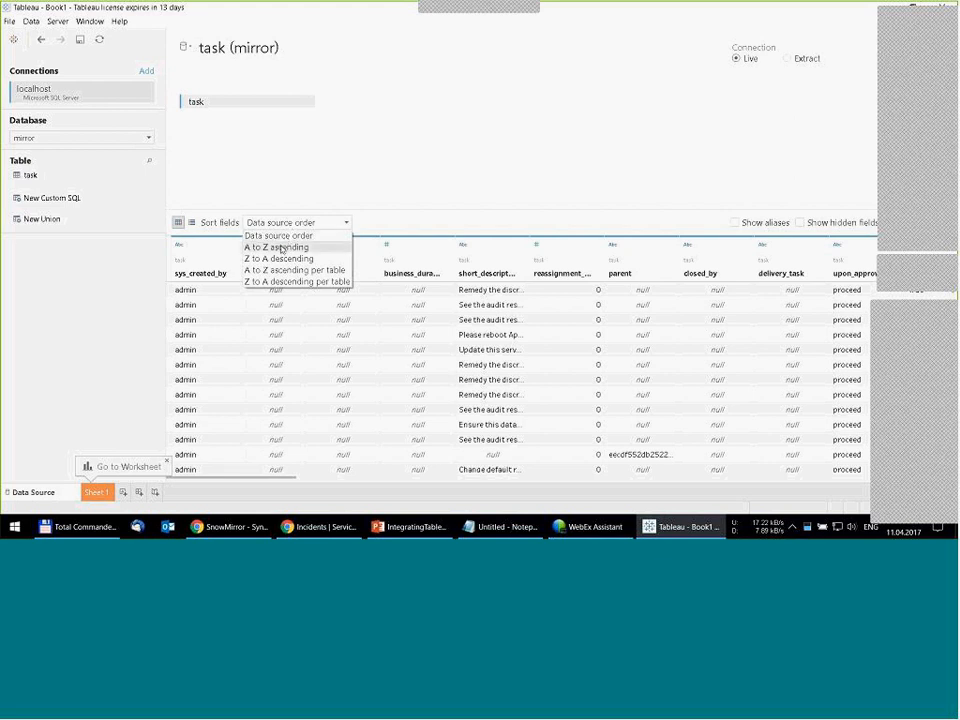
left_click(276, 247)
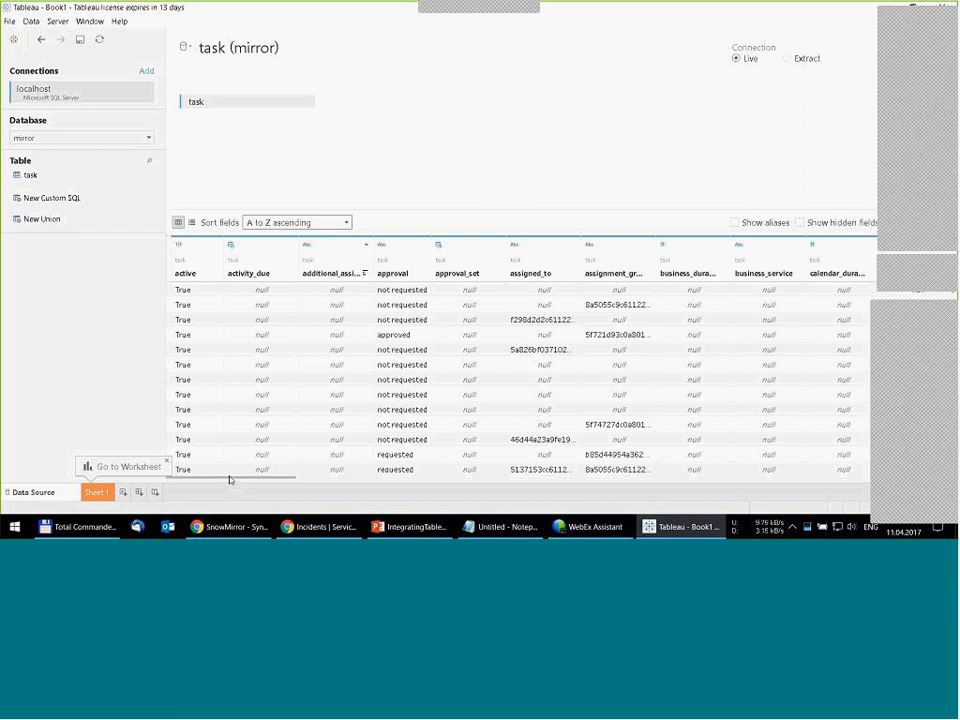
- Widen the assignment_group column in the task preview so its full reference IDs can be read
mouse_move(228, 482)
left_mouse_down()
mouse_move(421, 496)
mouse_move(225, 483)
mouse_move(234, 482)
left_mouse_up()
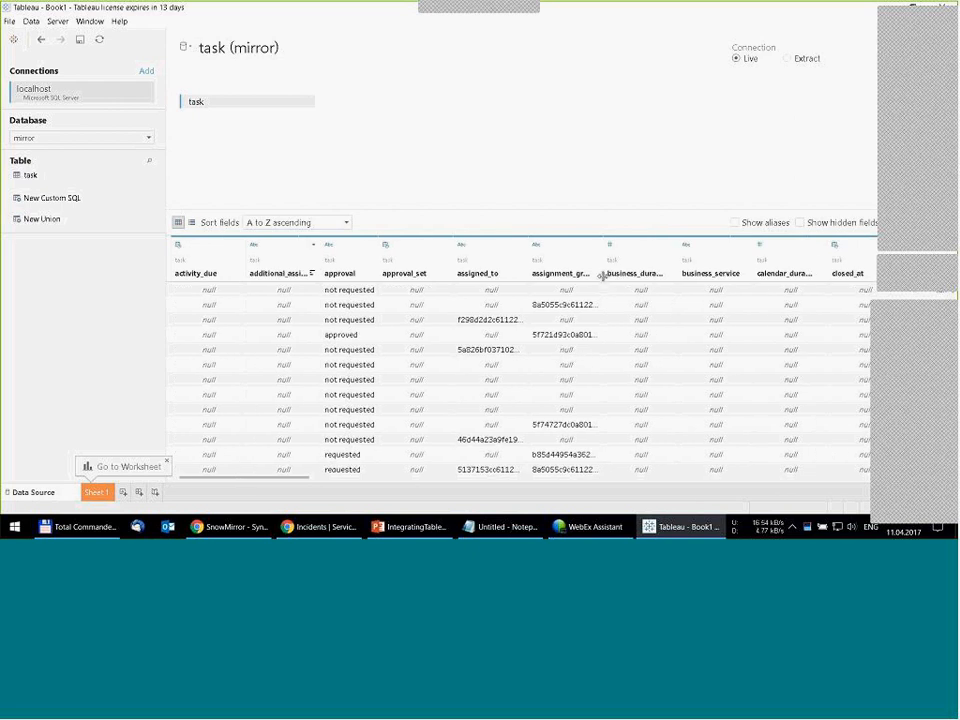
left_click_drag(603, 275, 698, 283)
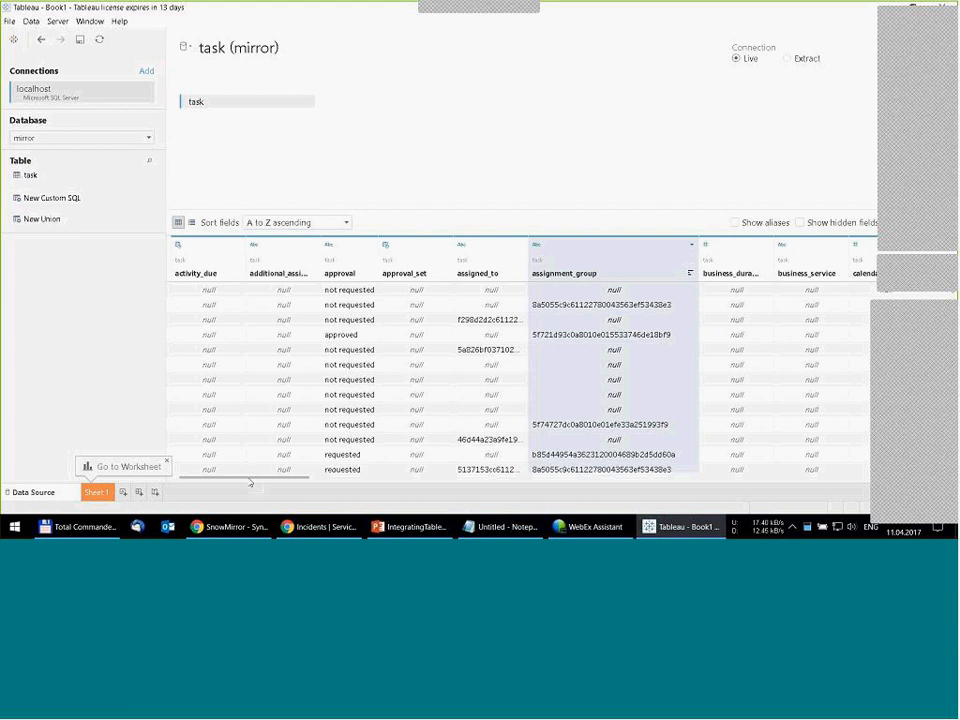
left_click_drag(250, 483, 281, 479)
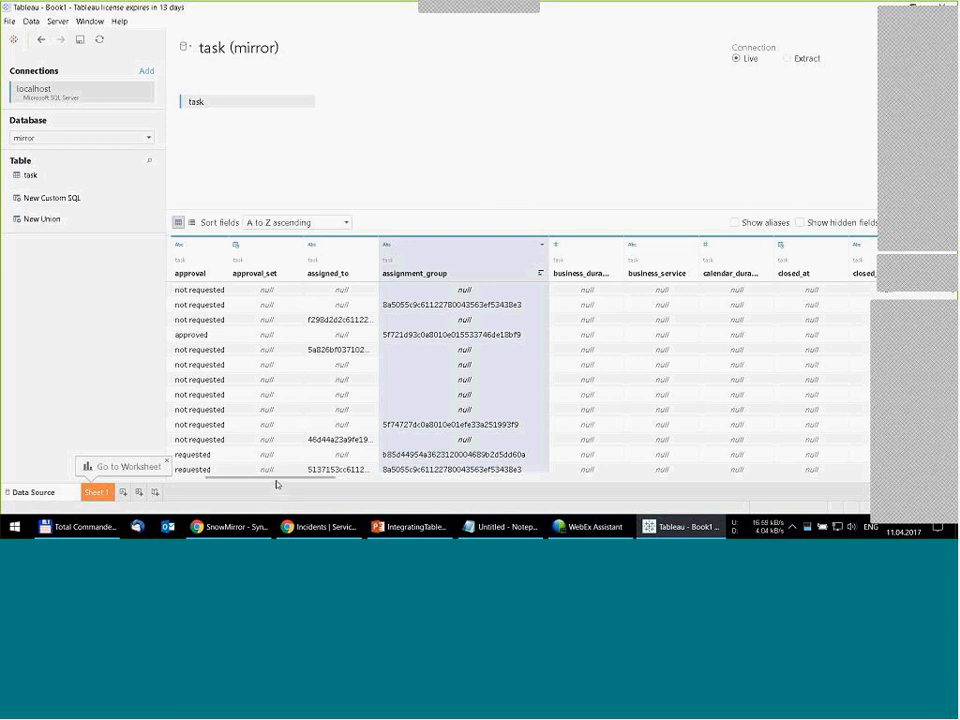
left_click_drag(277, 484, 251, 481)
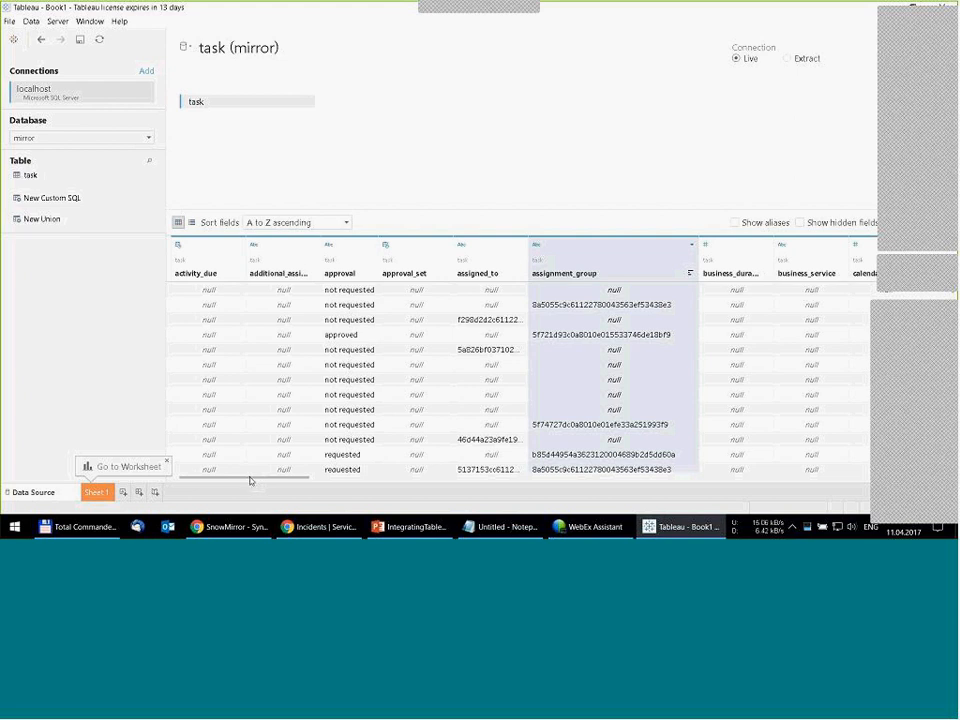
- Switch to SnowMirror, start a new bulk table synchronization, and add the incident table using the search text "inci"
left_click(226, 530)
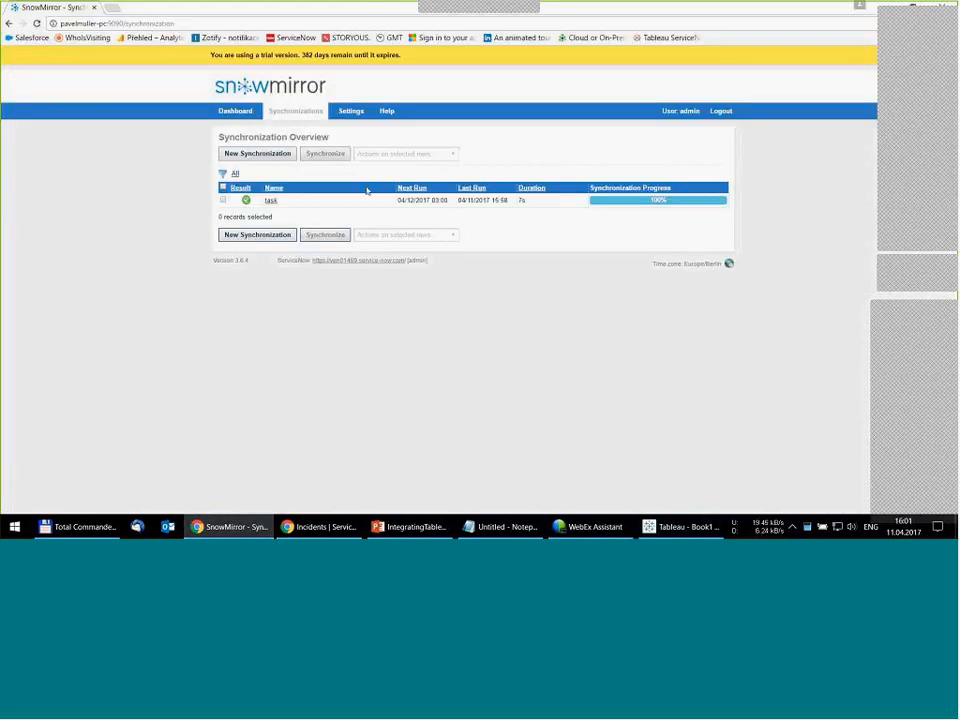
left_click(255, 156)
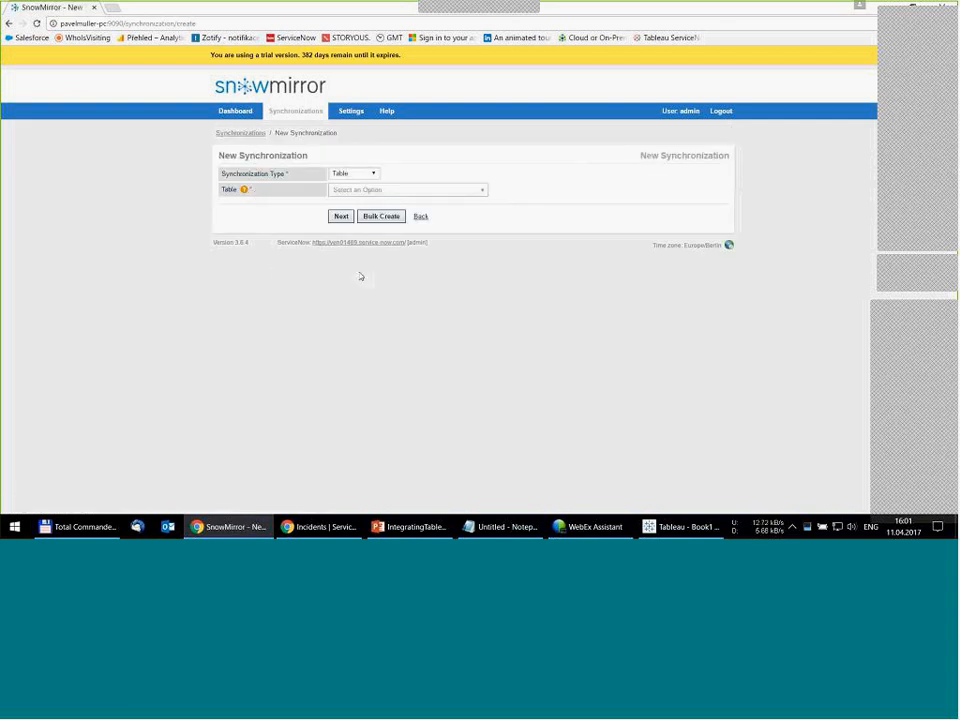
left_click(382, 217)
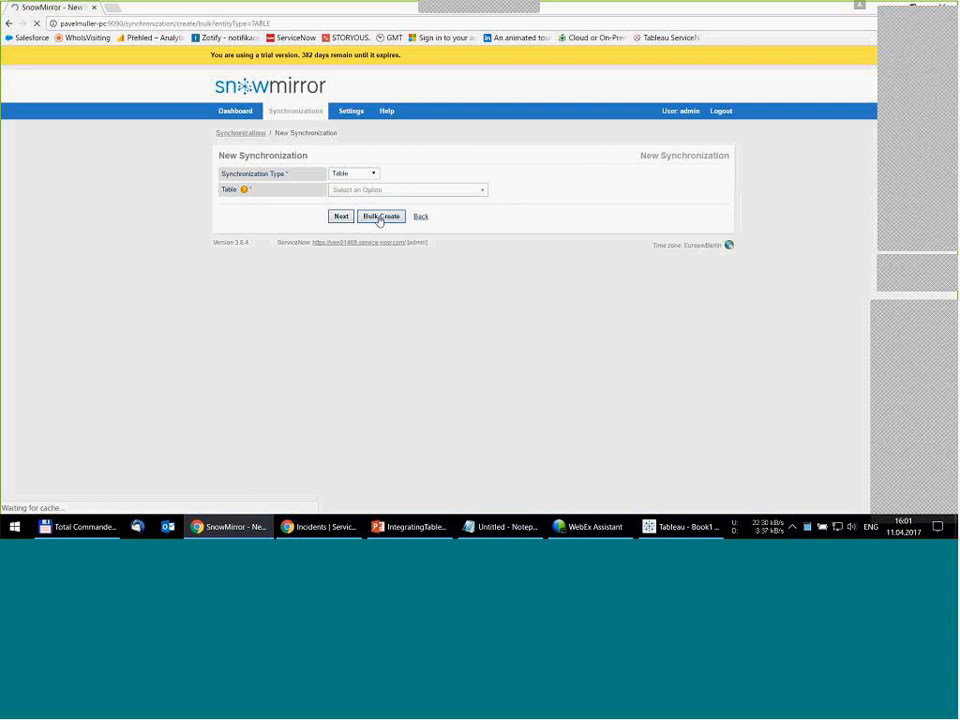
left_click(449, 300)
left_click(360, 202)
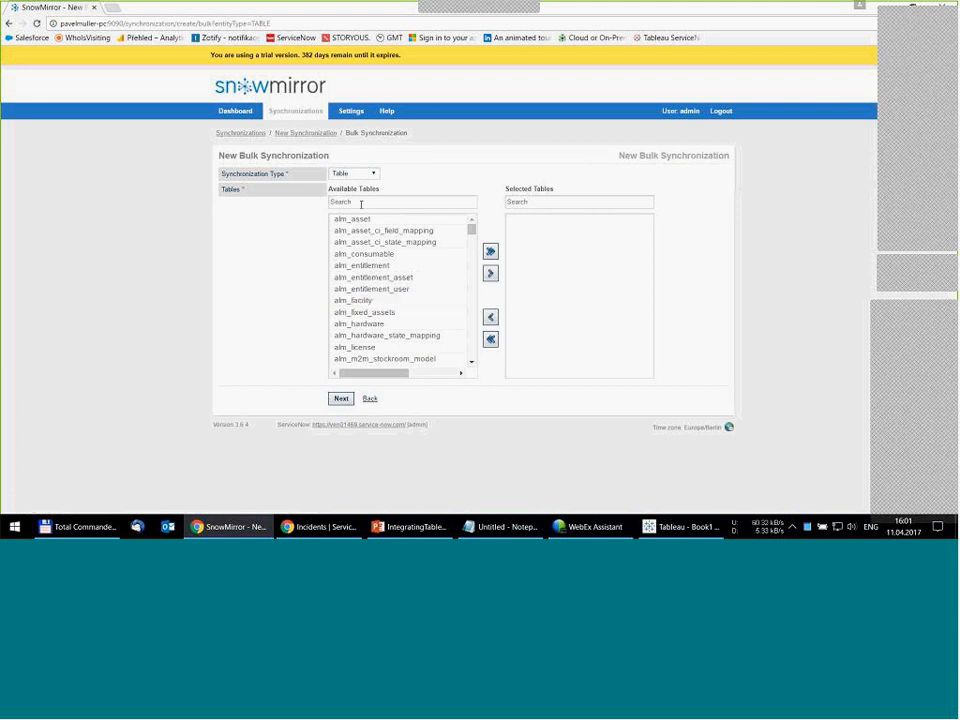
type("in")
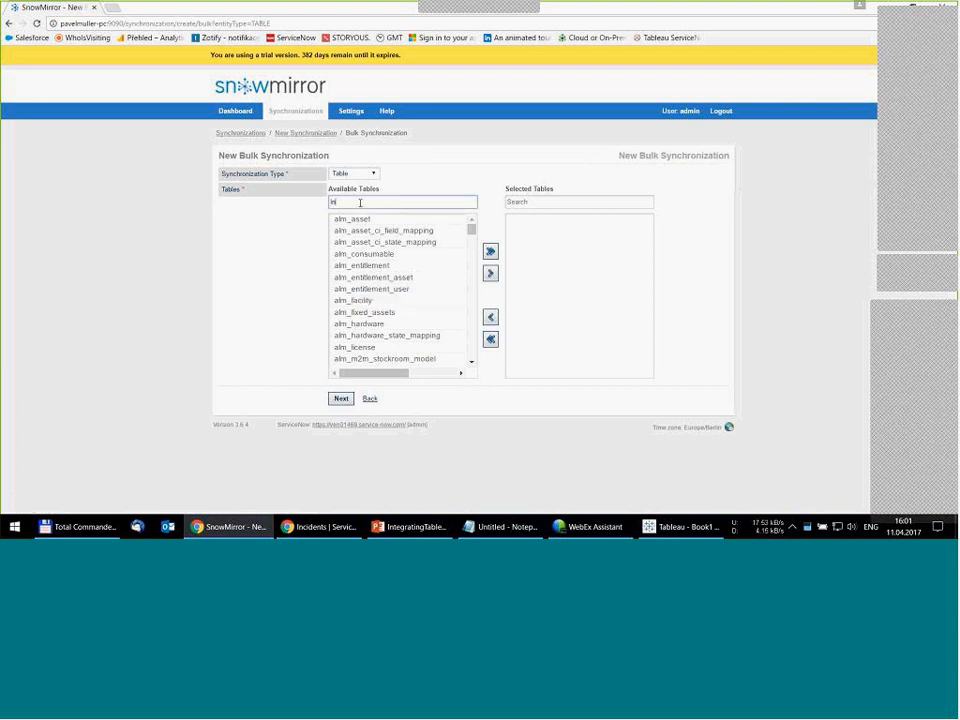
type("ci")
left_click(350, 219)
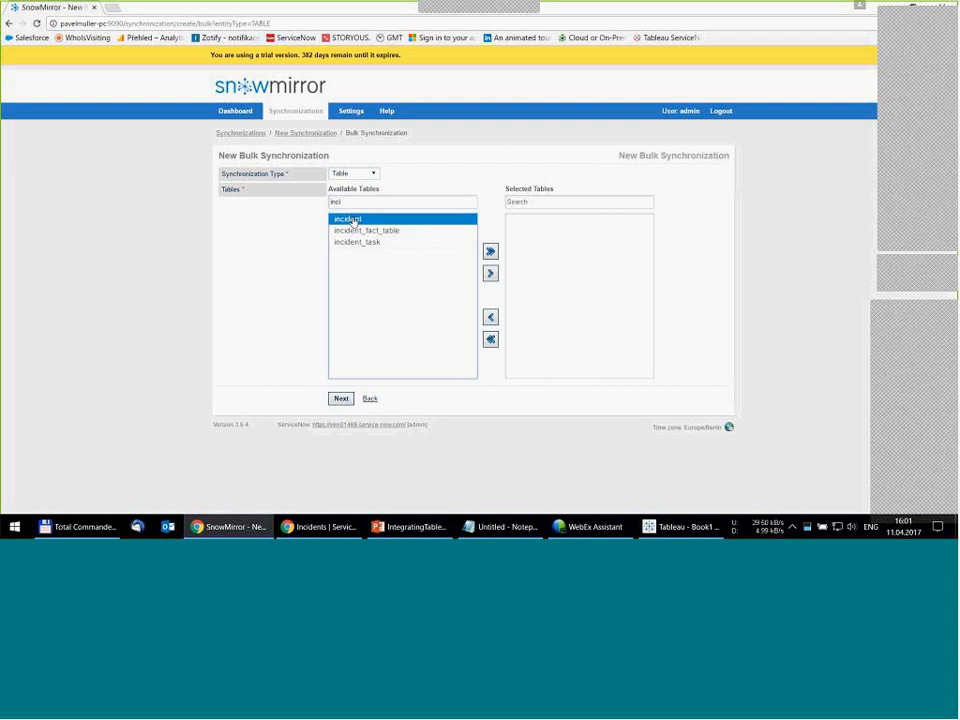
double_click(350, 220)
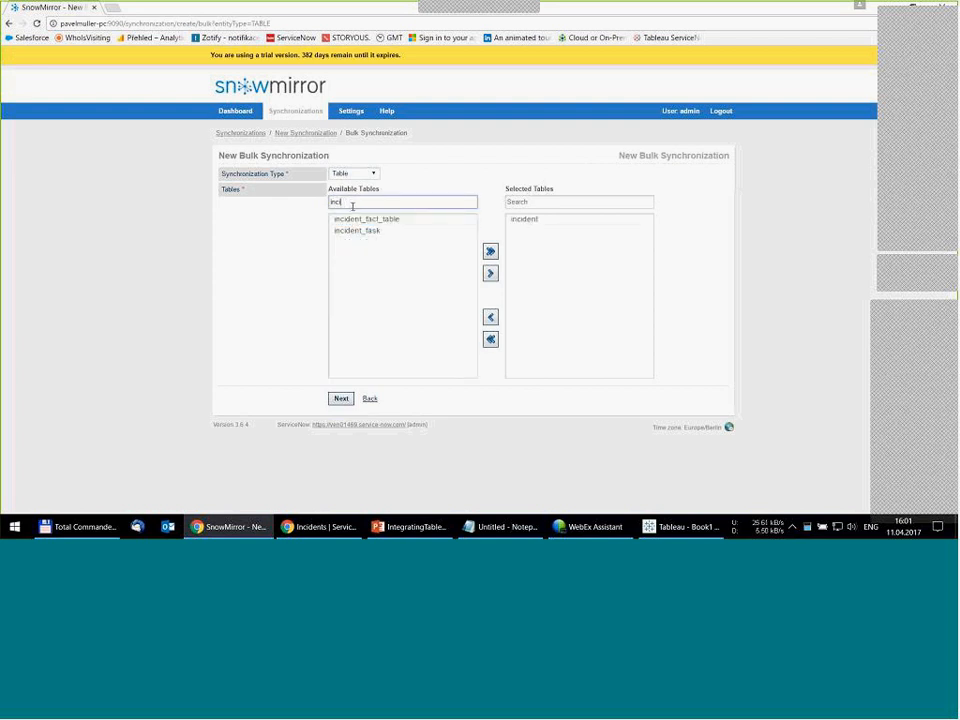
- Filter the available tables by "user_grou" and add sys_user_group to the bulk synchronization
key("BackSpace")
key("BackSpace")
key("BackSpace")
key("BackSpace")
type("user_grou")
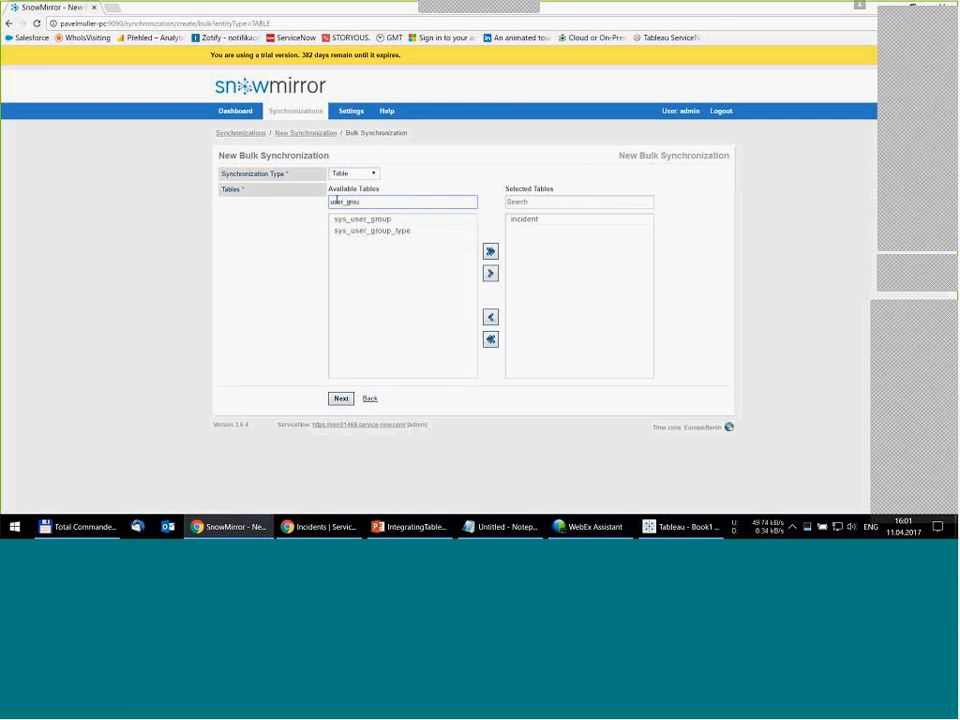
left_click(360, 218)
double_click(350, 219)
- Filter the available tables by "locat" and add cmn_location to the bulk synchronization
double_click(348, 202)
type("locat")
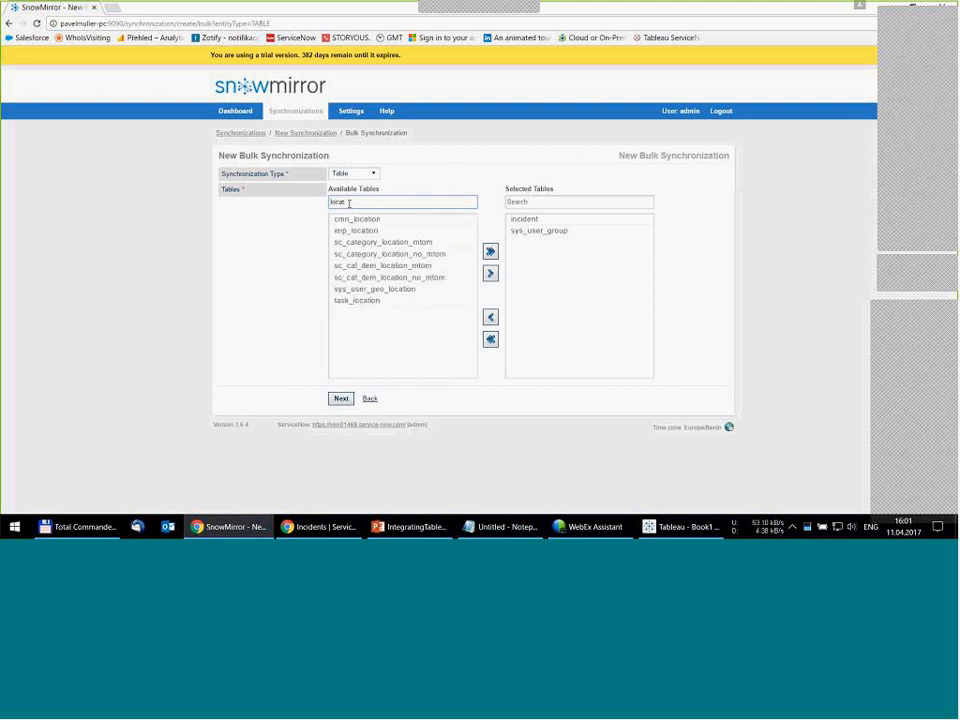
left_click(350, 219)
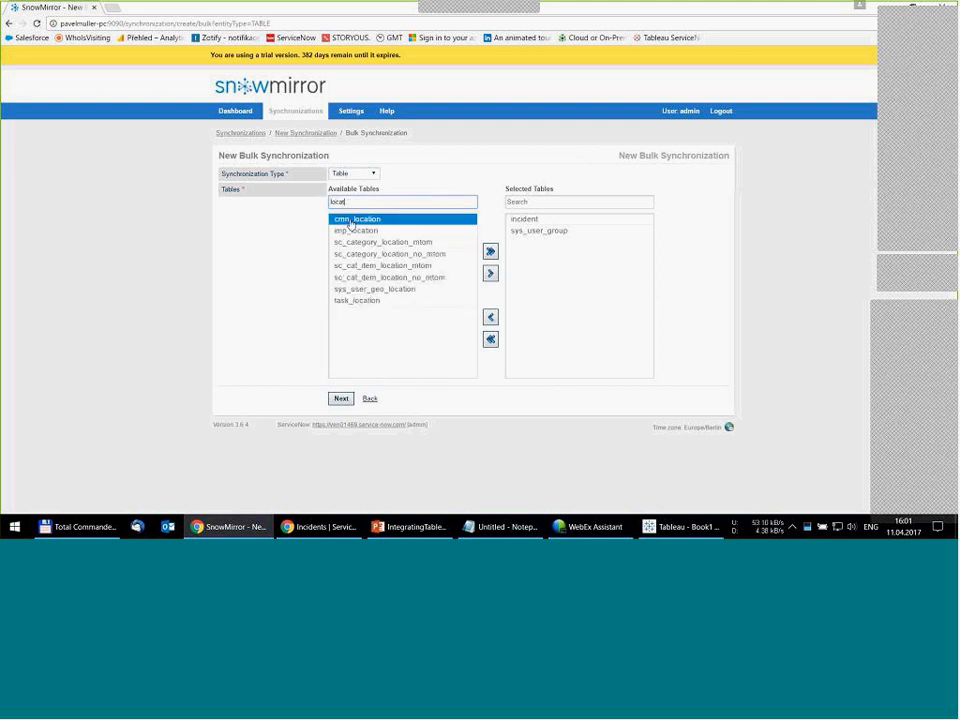
double_click(351, 219)
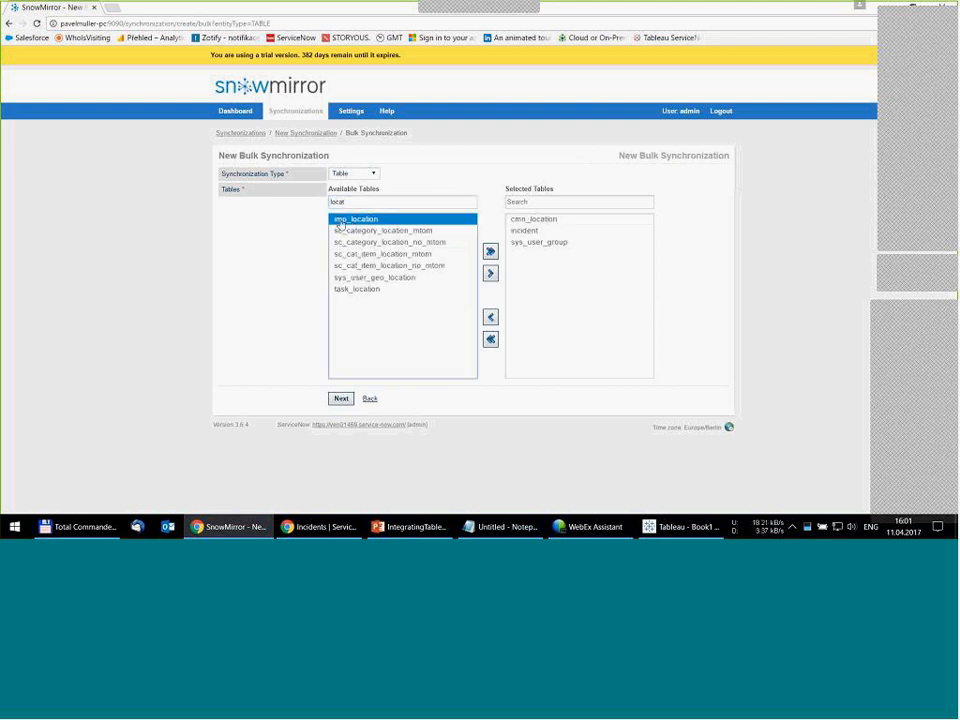
- Keep the default synchronization settings, schedule the bulk synchronization daily at 03:00 with an immediate run, and finish creating it
left_click(341, 397)
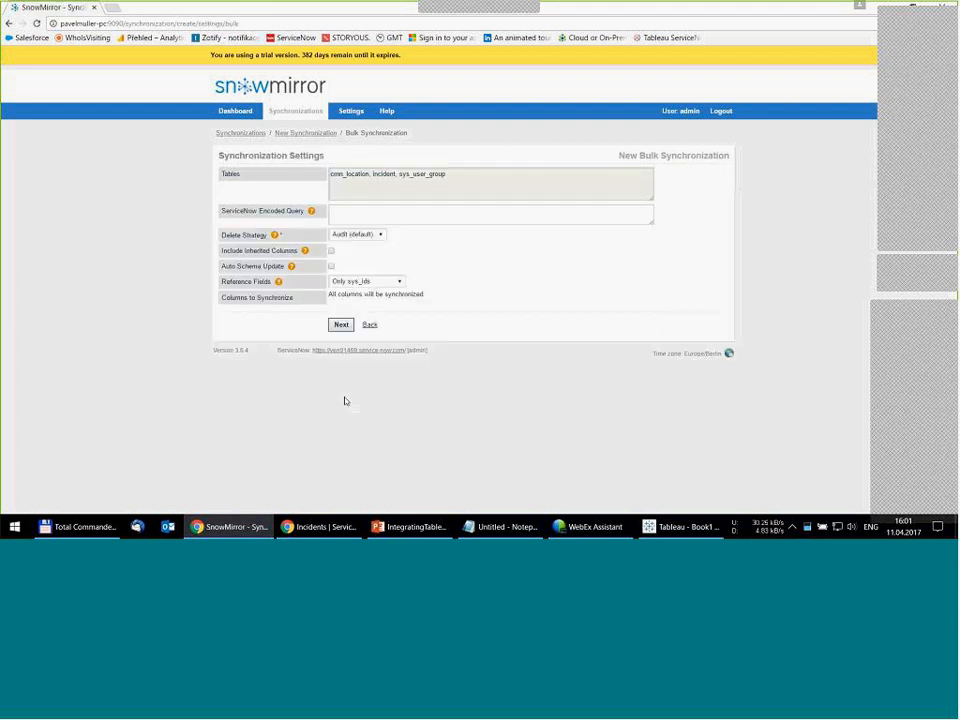
left_click(341, 325)
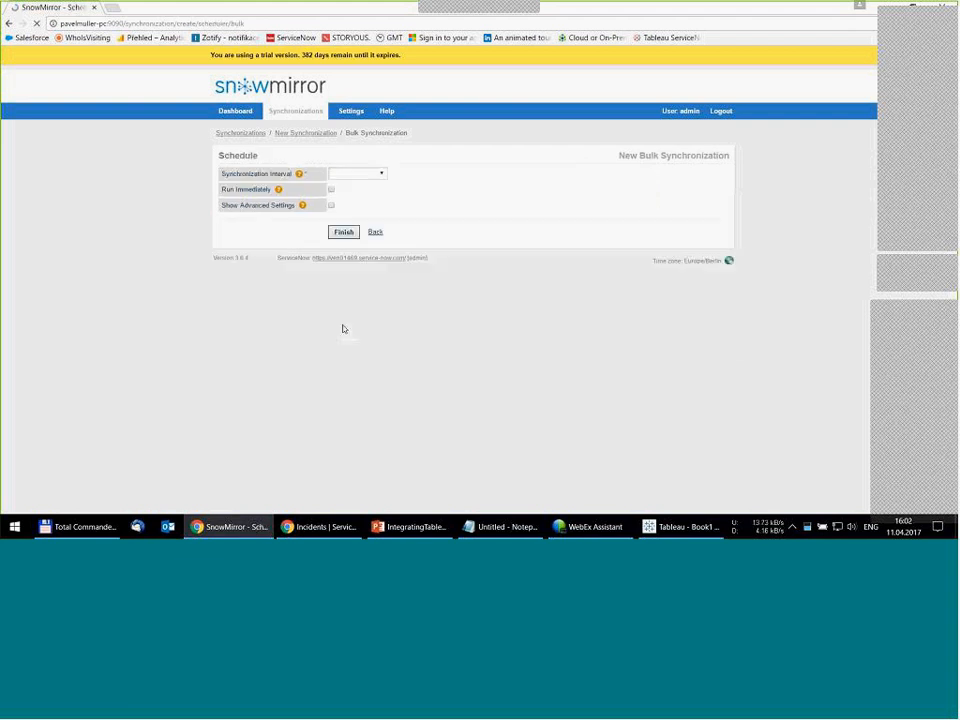
left_click(380, 174)
left_click(368, 193)
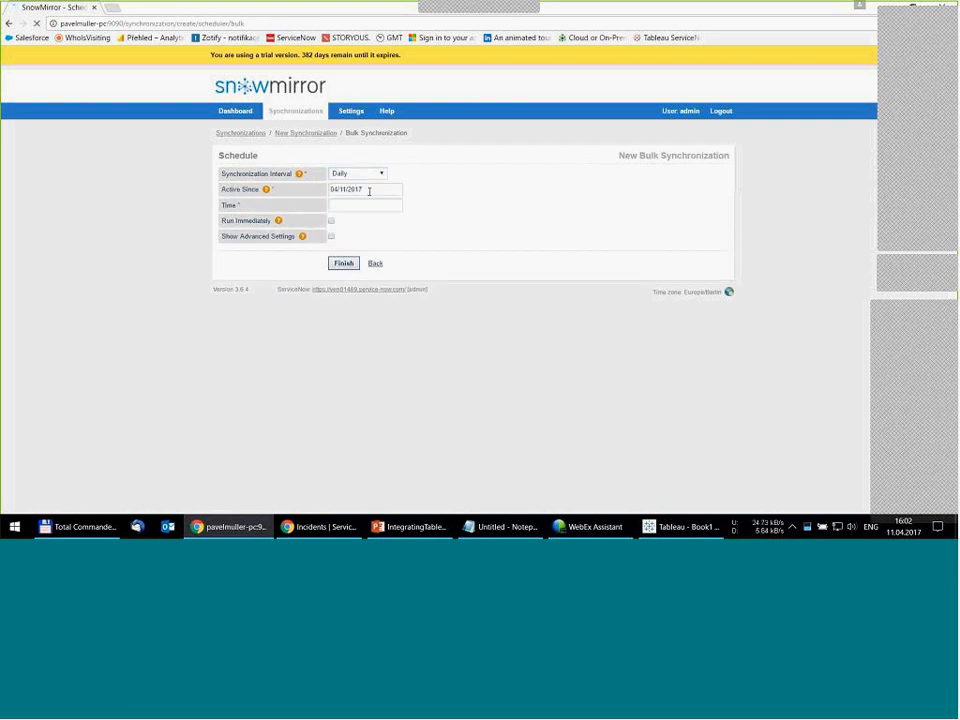
left_click(358, 205)
left_click(394, 240)
left_click(451, 240)
left_click(331, 222)
left_click(341, 265)
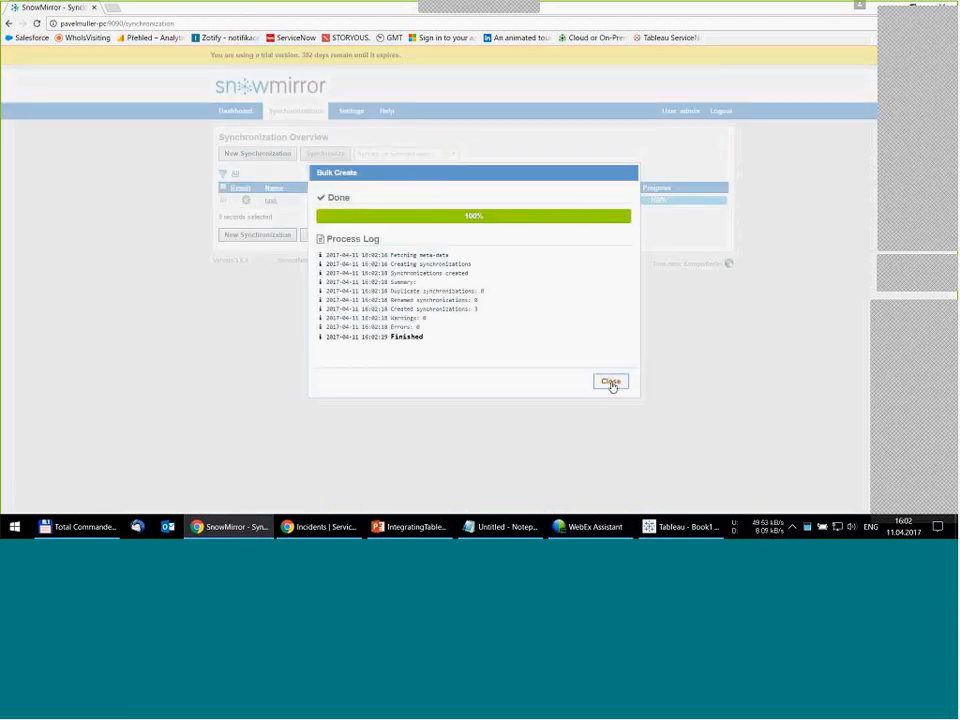
left_click(610, 382)
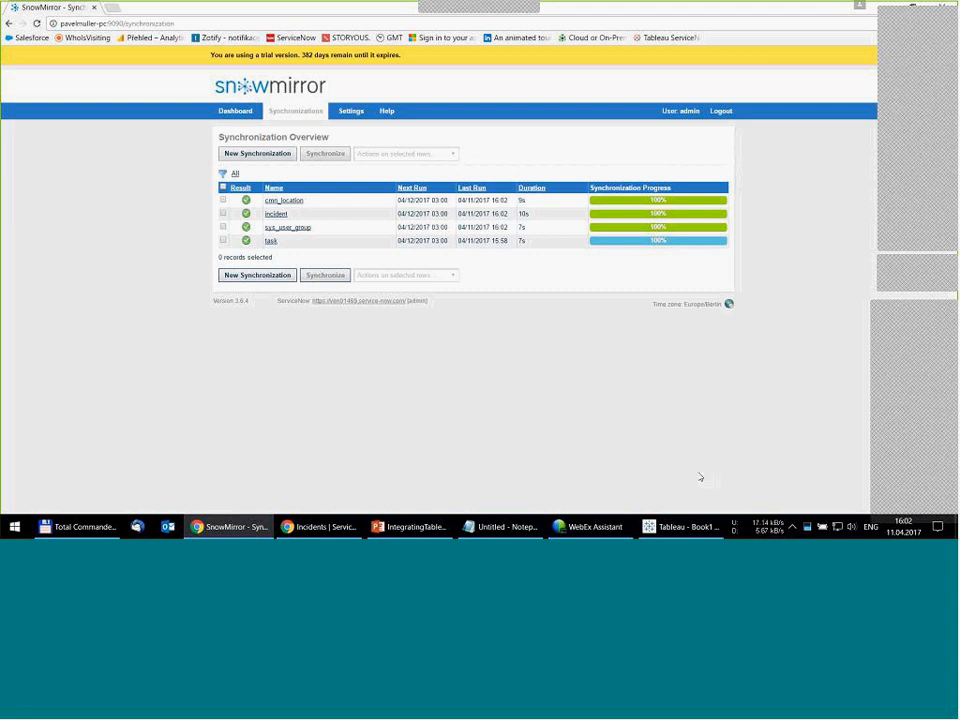
- Switch to Tableau and refresh the data source to load the newly mirrored tables
mouse_move(676, 530)
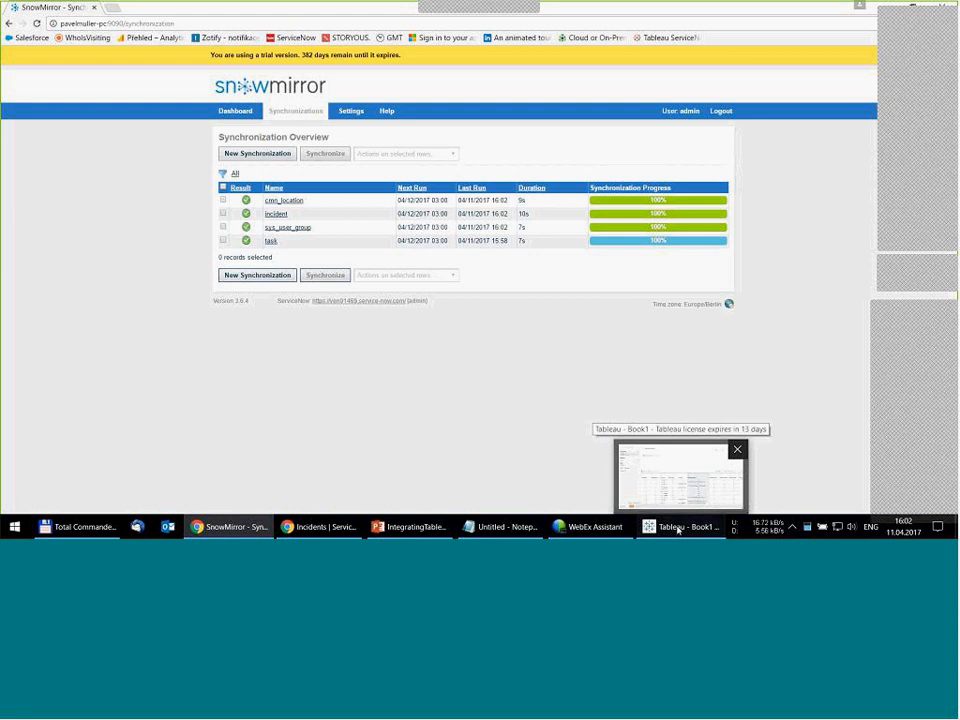
left_click(677, 530)
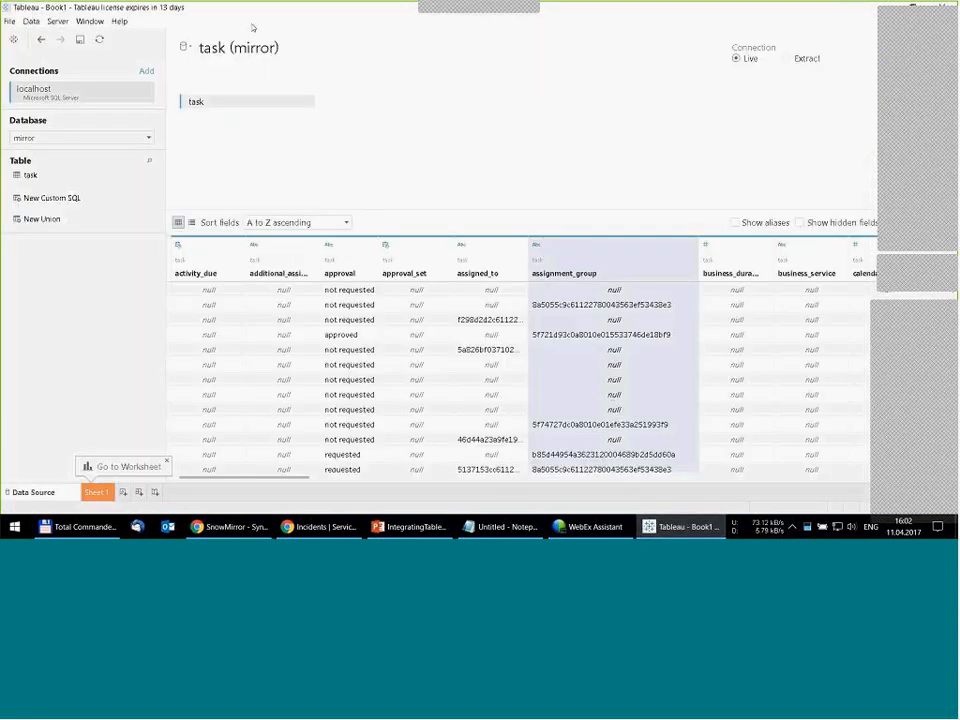
left_click(99, 40)
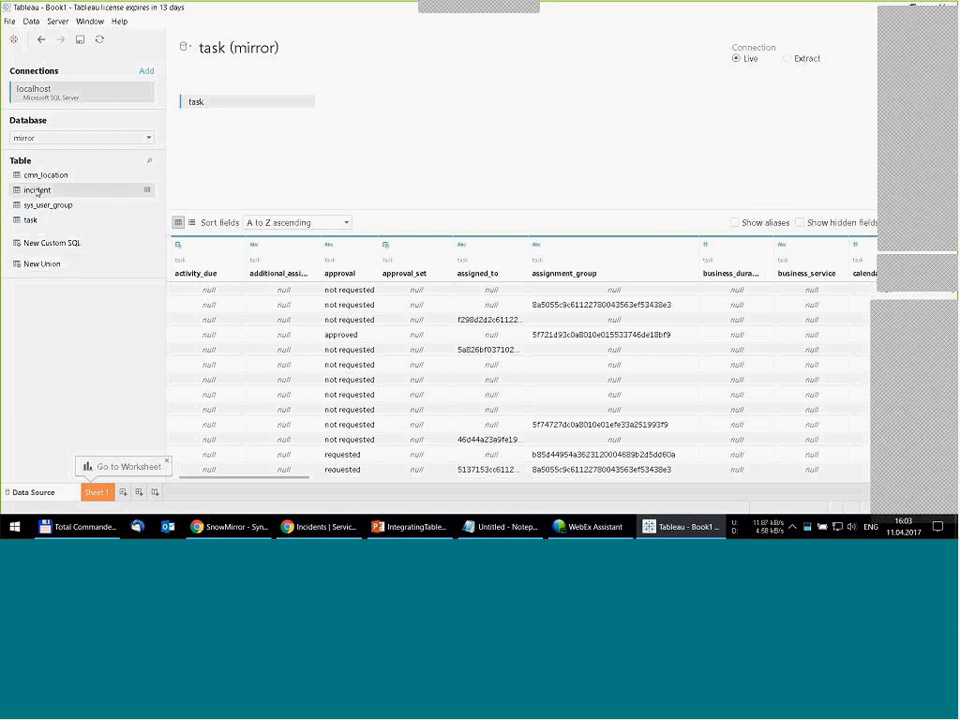
- Add the incident table beside task and check its inner join on sys_id
left_click_drag(37, 191, 391, 104)
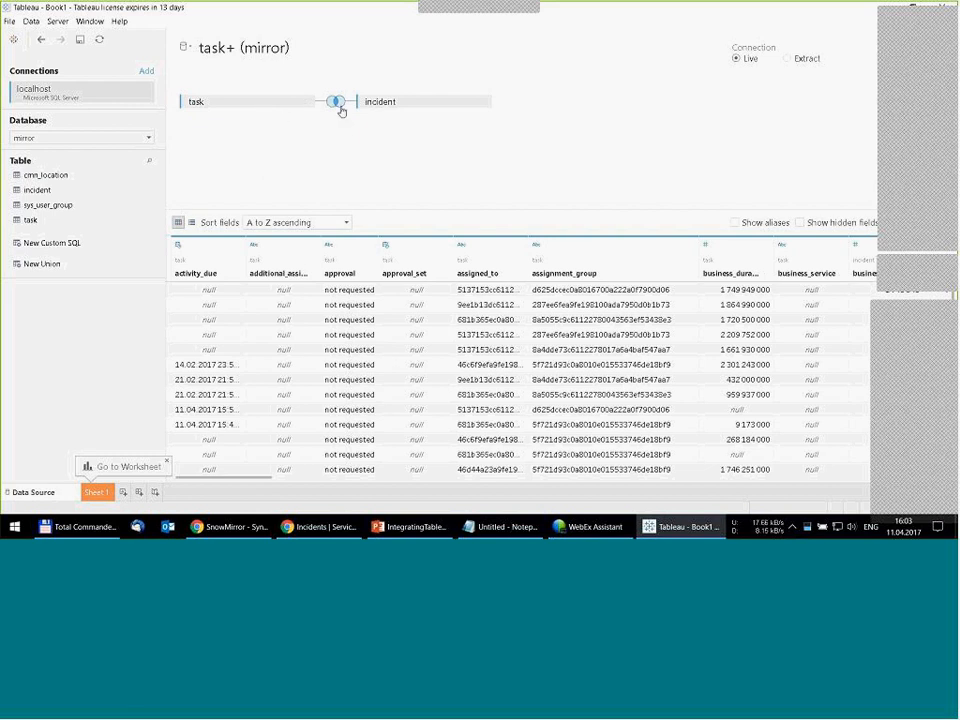
left_click(336, 104)
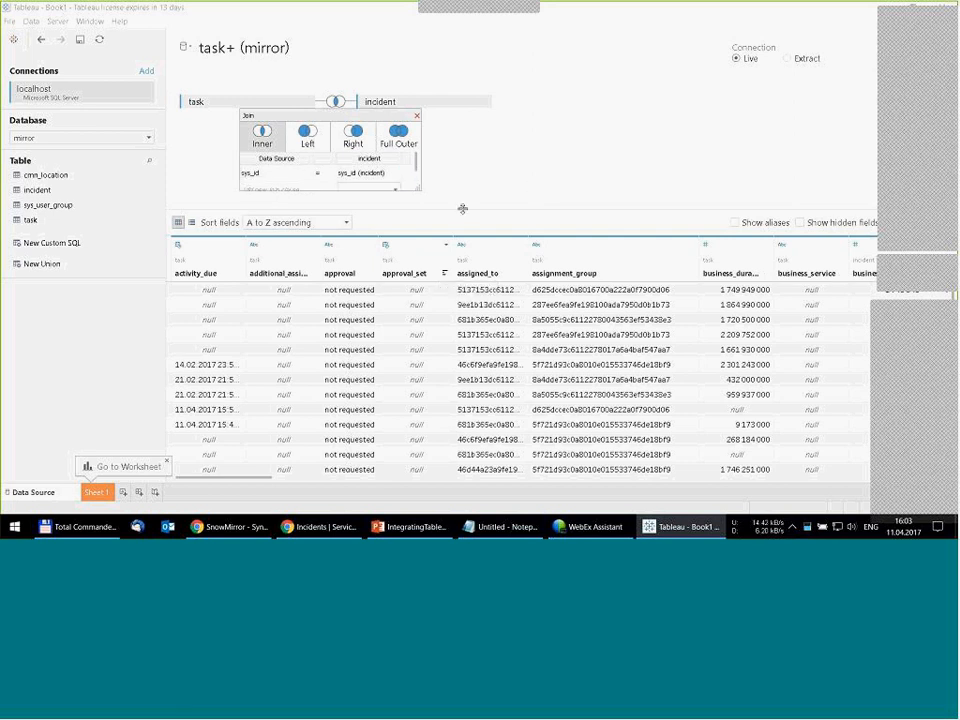
left_click(417, 115)
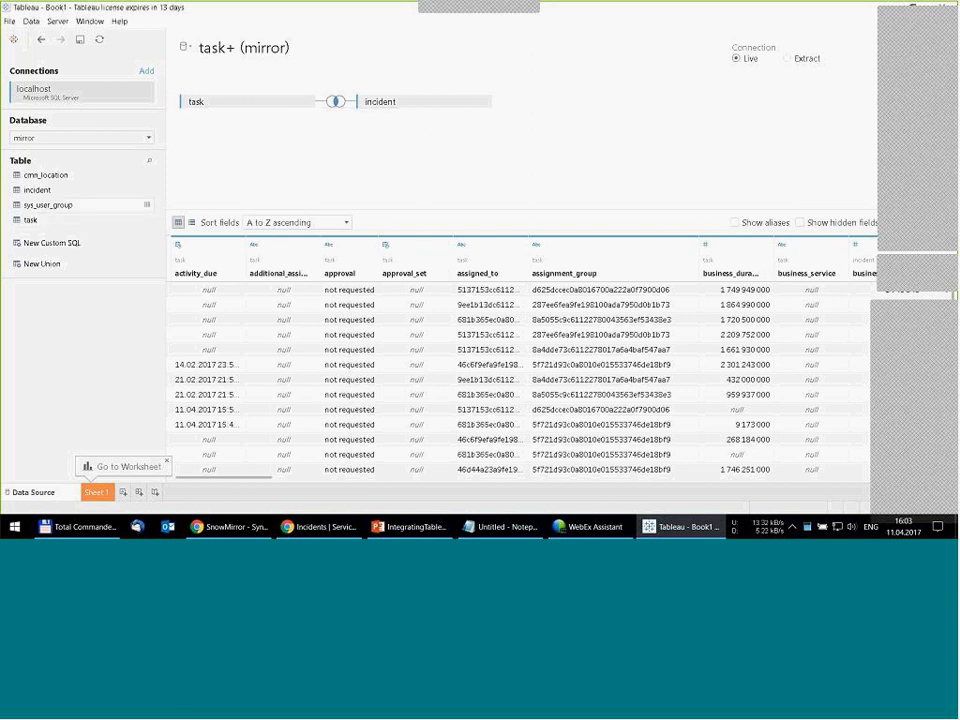
- Add cmn_location to the data source with a left join matching task's location to cmn_location's sys_id
left_click_drag(45, 175, 392, 150)
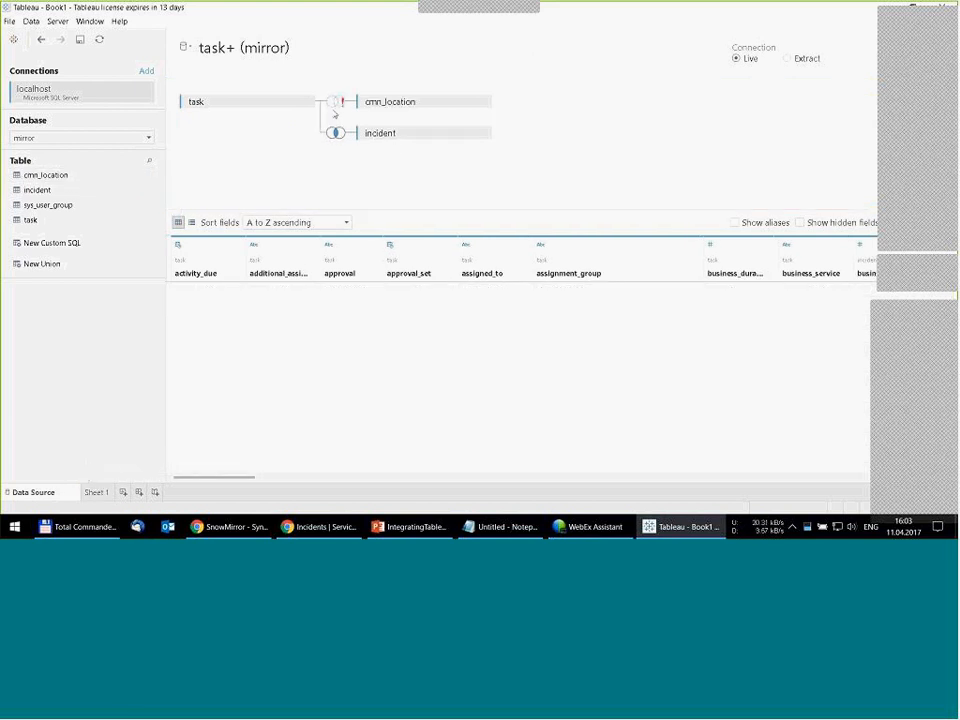
left_click(335, 102)
left_click(308, 137)
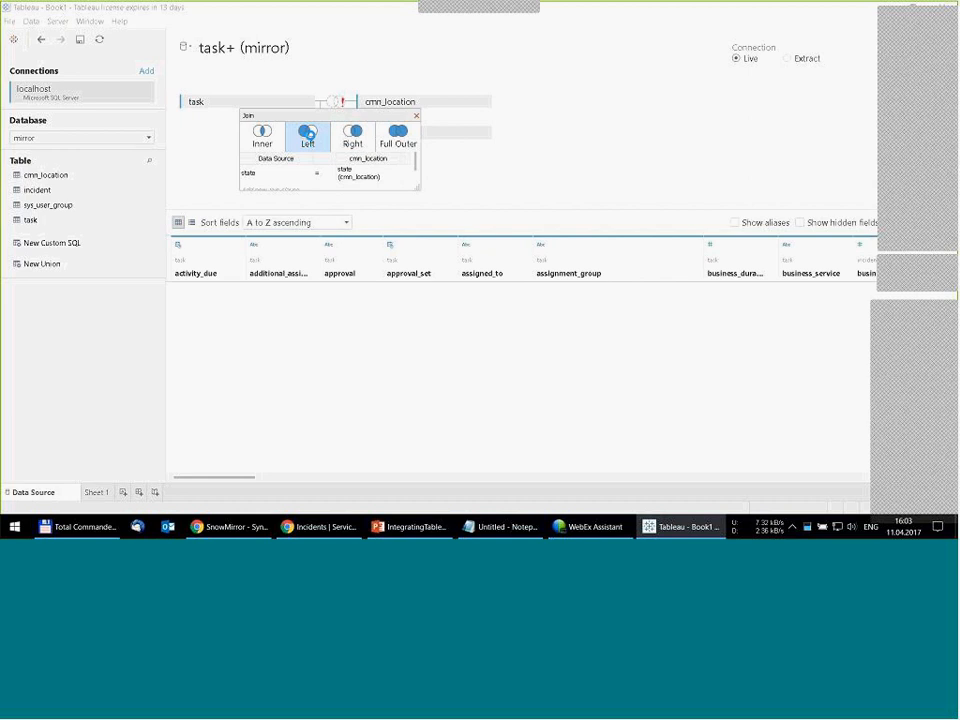
left_click(301, 173)
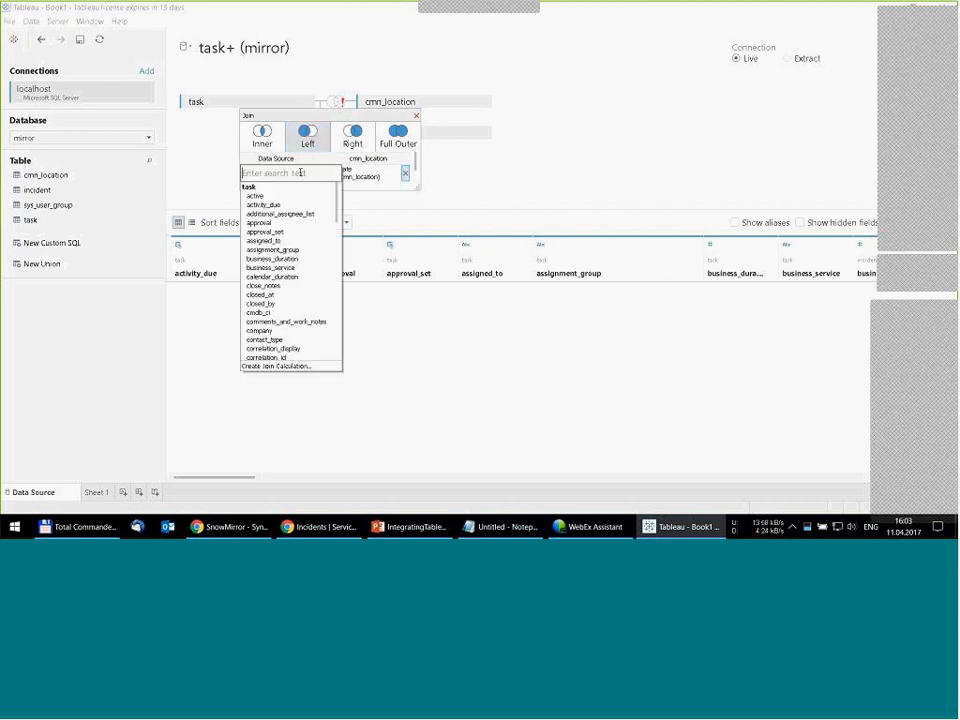
type("loca")
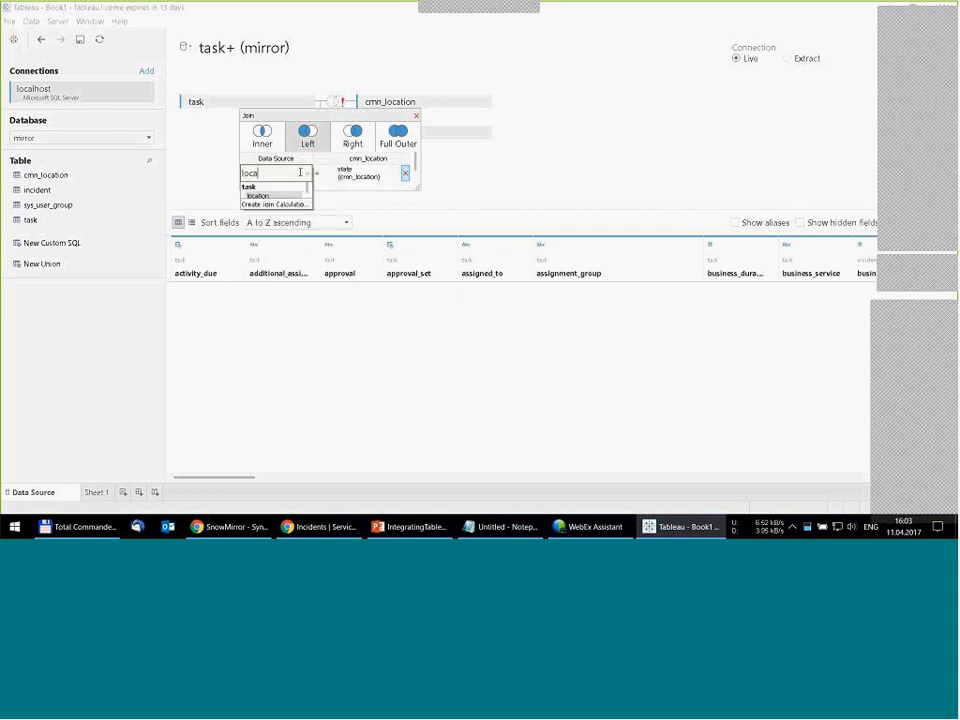
left_click(270, 195)
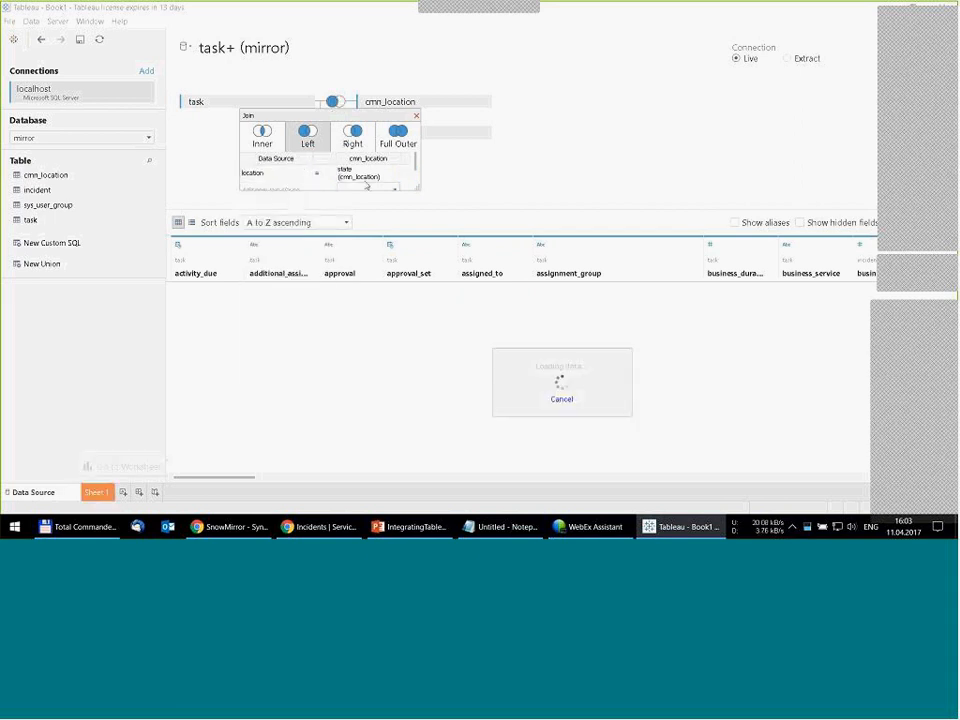
left_click(392, 176)
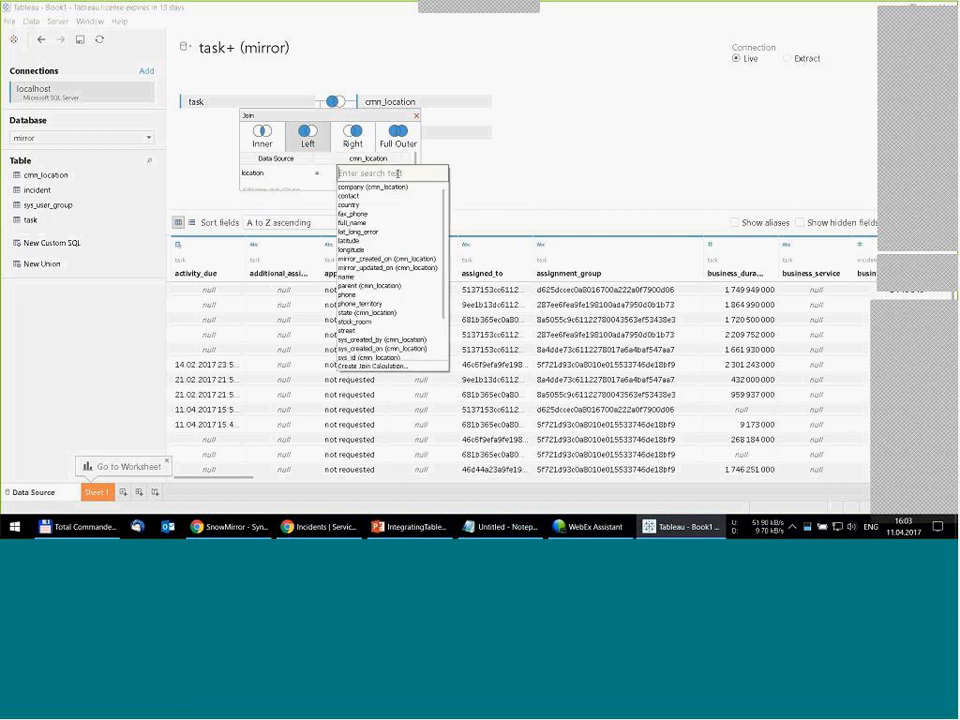
type("sys")
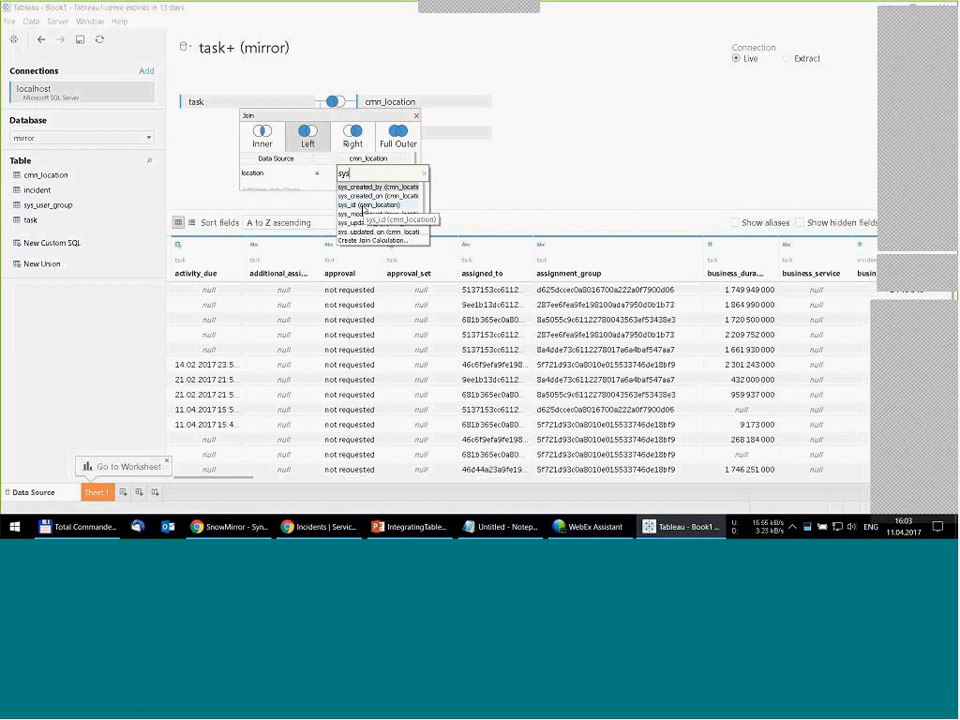
left_click(364, 205)
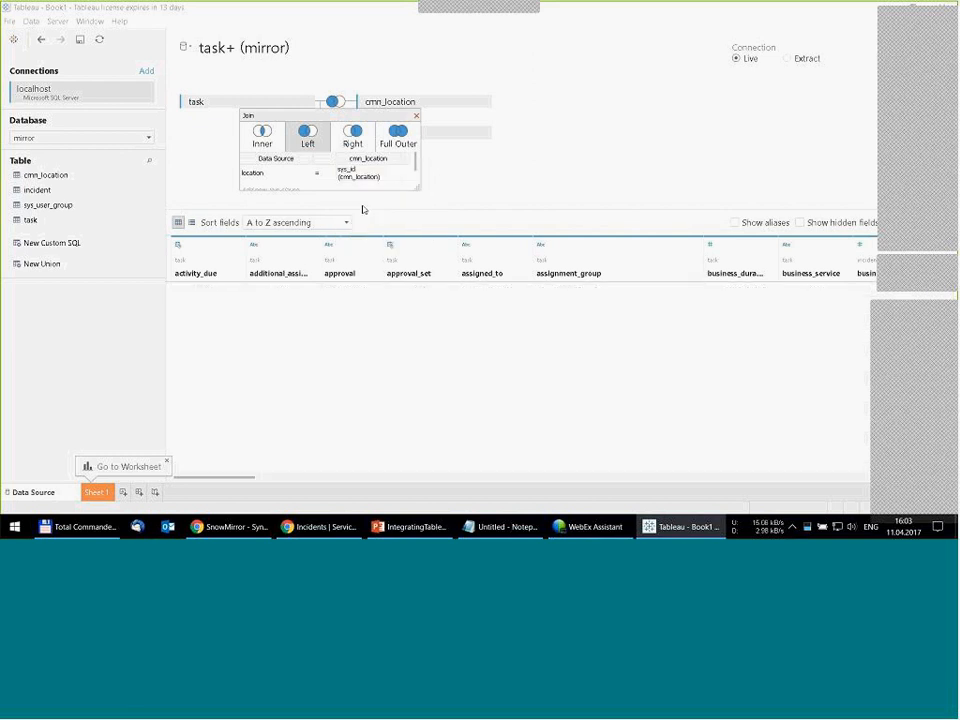
left_click(421, 130)
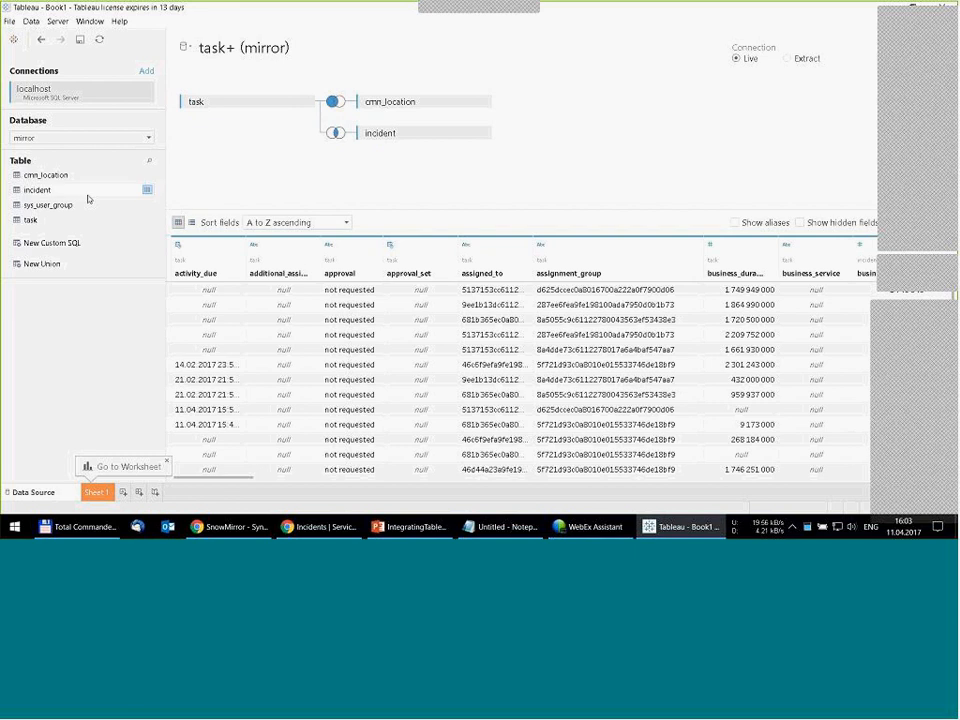
- Add sys_user_group with a left join matching task's assignment_group to the group's sys_id
left_click_drag(46, 208, 407, 182)
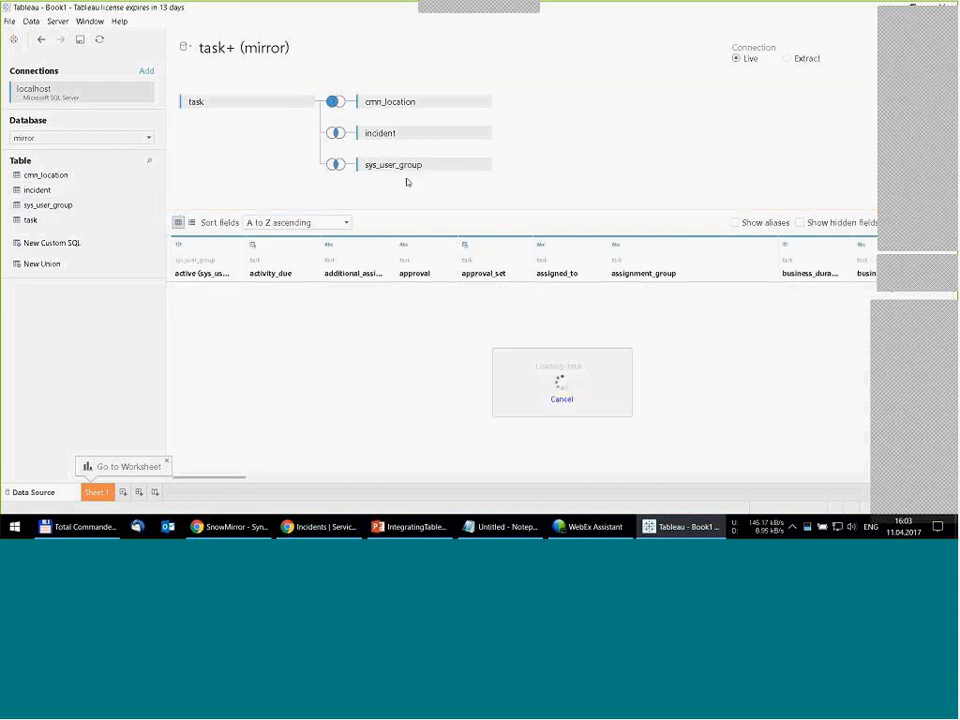
left_click(336, 166)
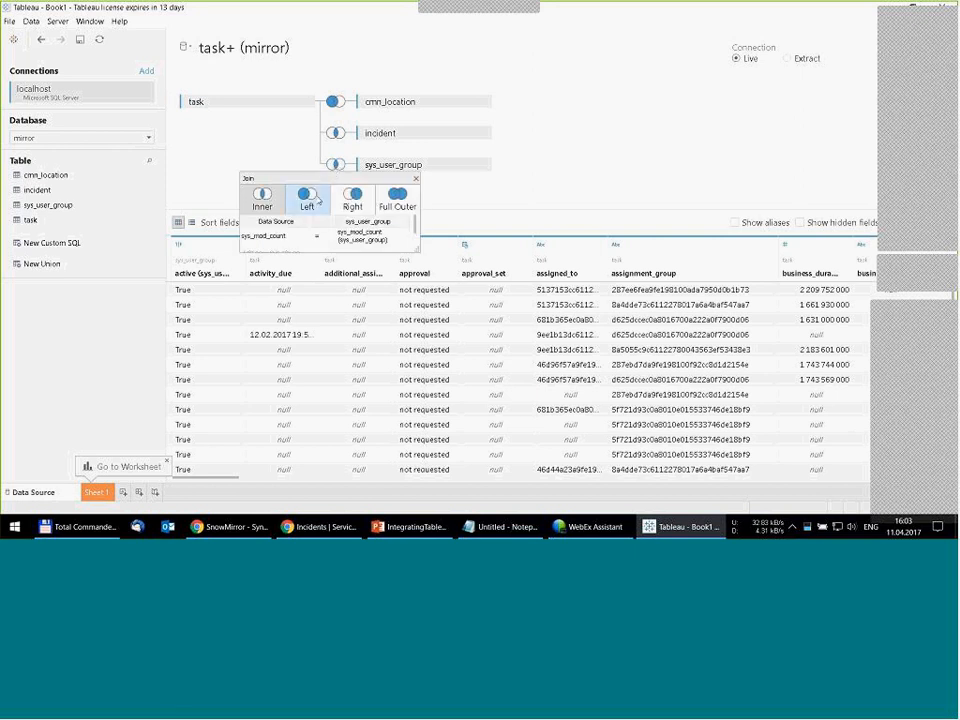
left_click(308, 199)
left_click(299, 240)
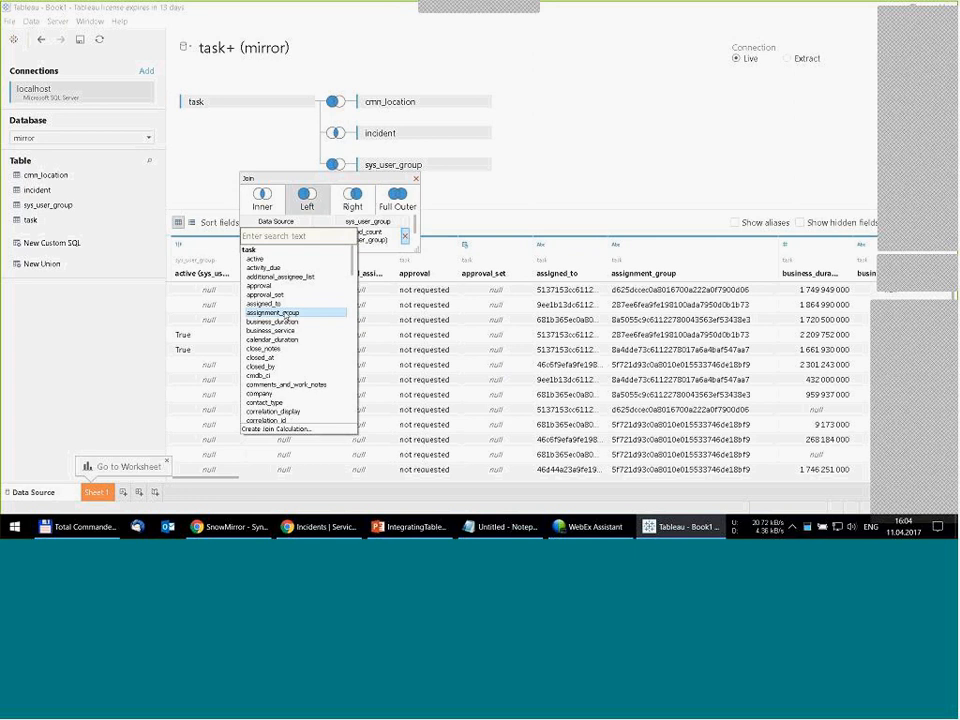
left_click(287, 312)
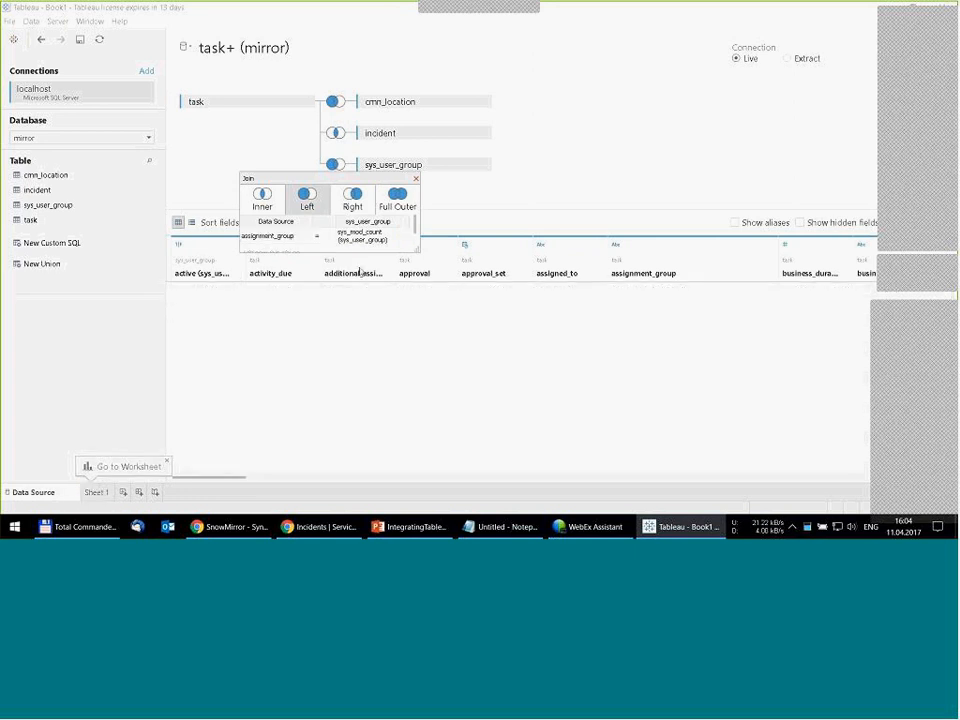
left_click(401, 237)
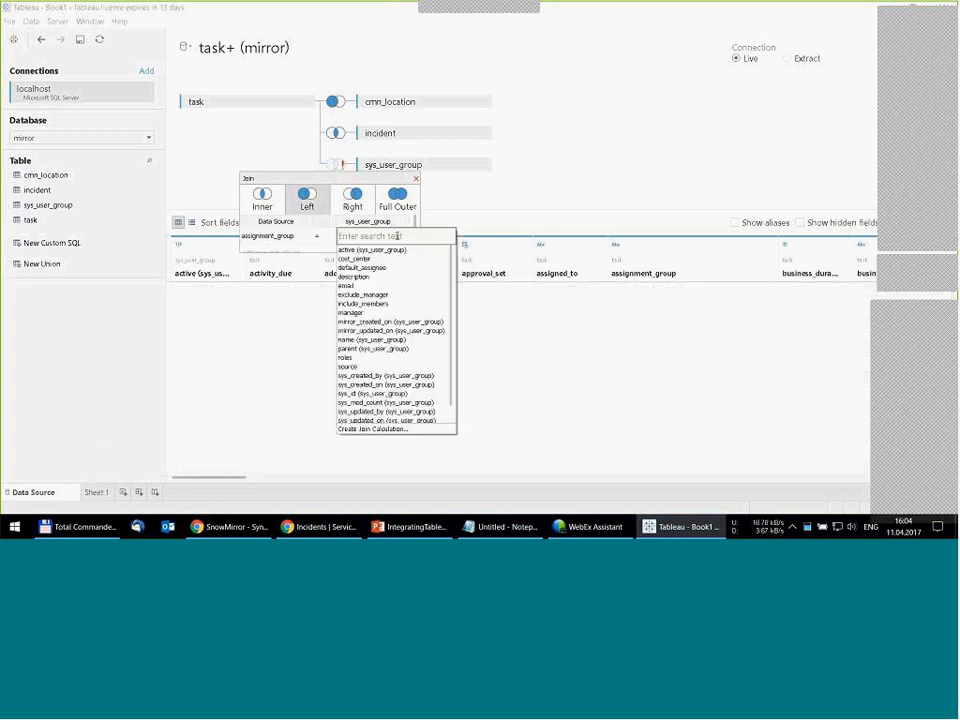
type("sys")
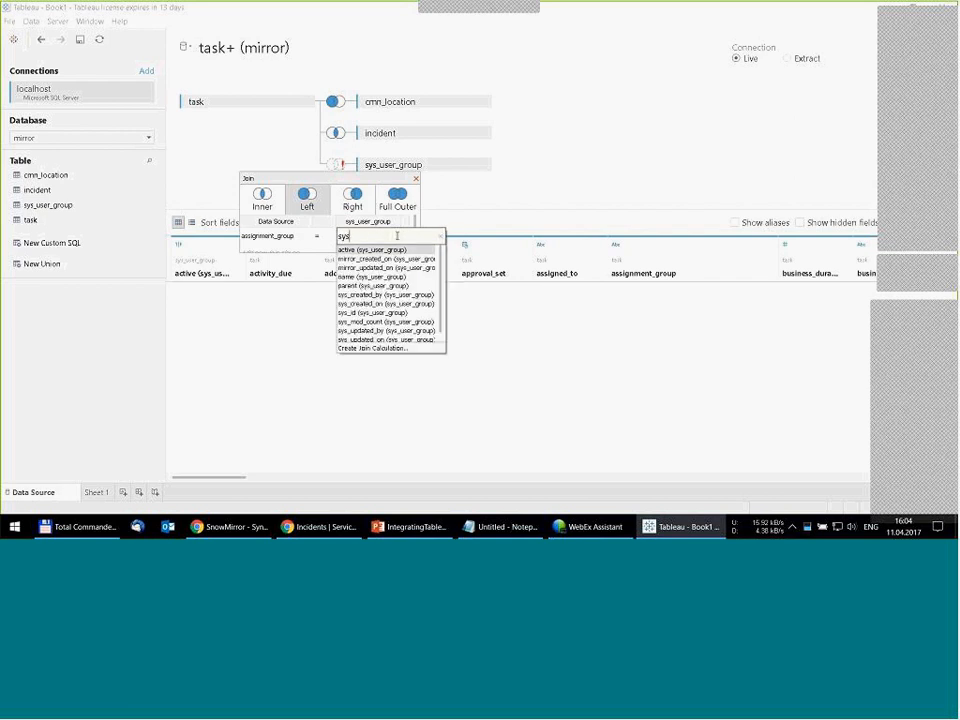
left_click(355, 313)
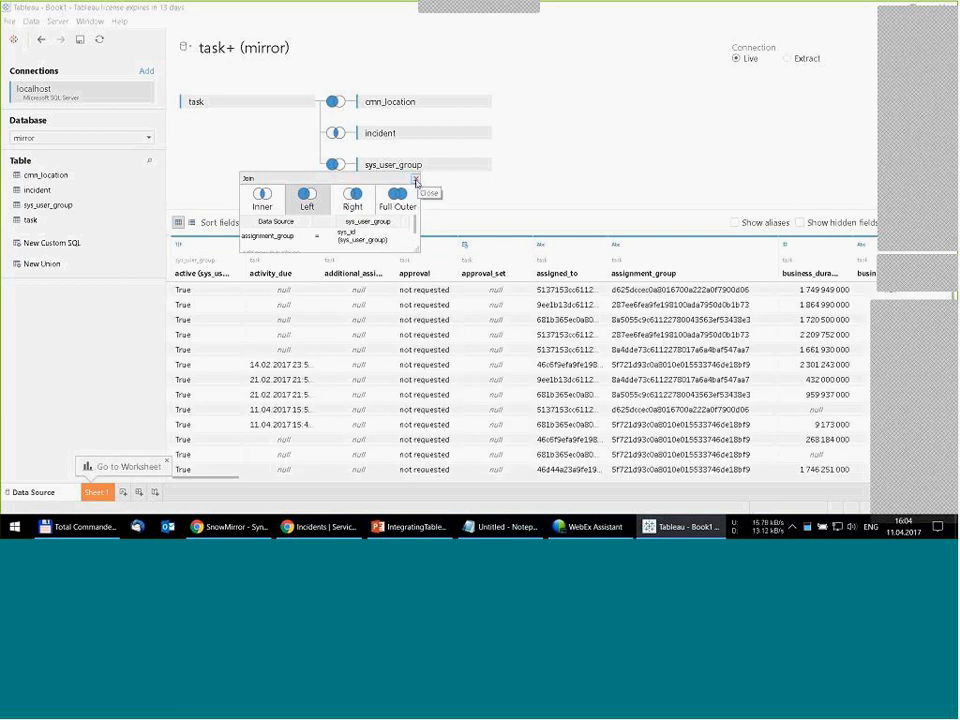
left_click(421, 185)
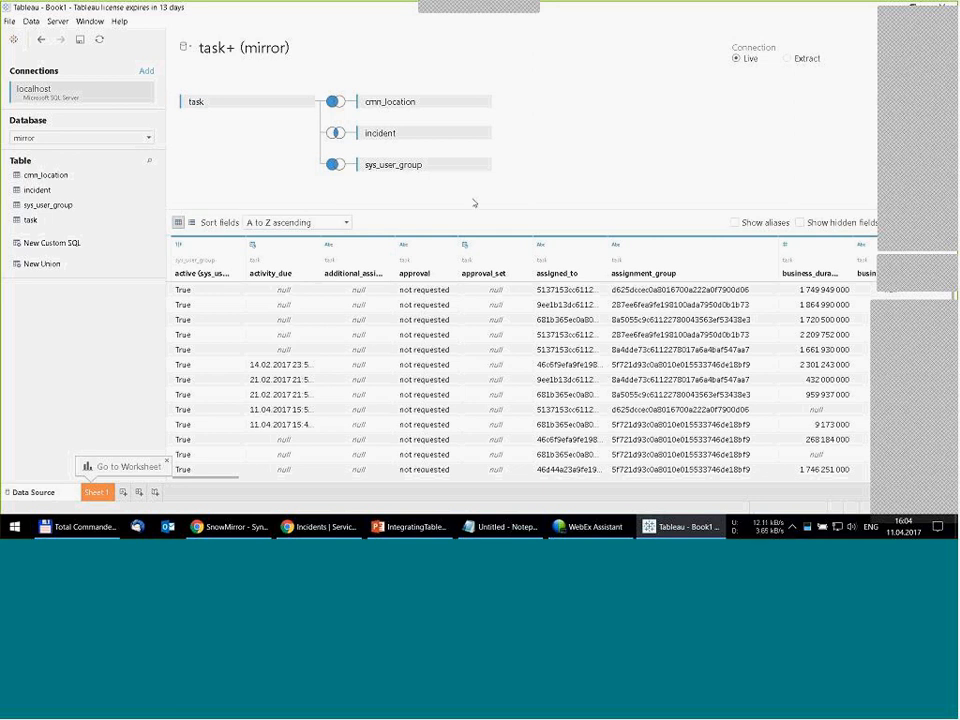
- Open Sheet 1 and convert the cmn_location latitude and longitude measures to dimensions
left_click(95, 491)
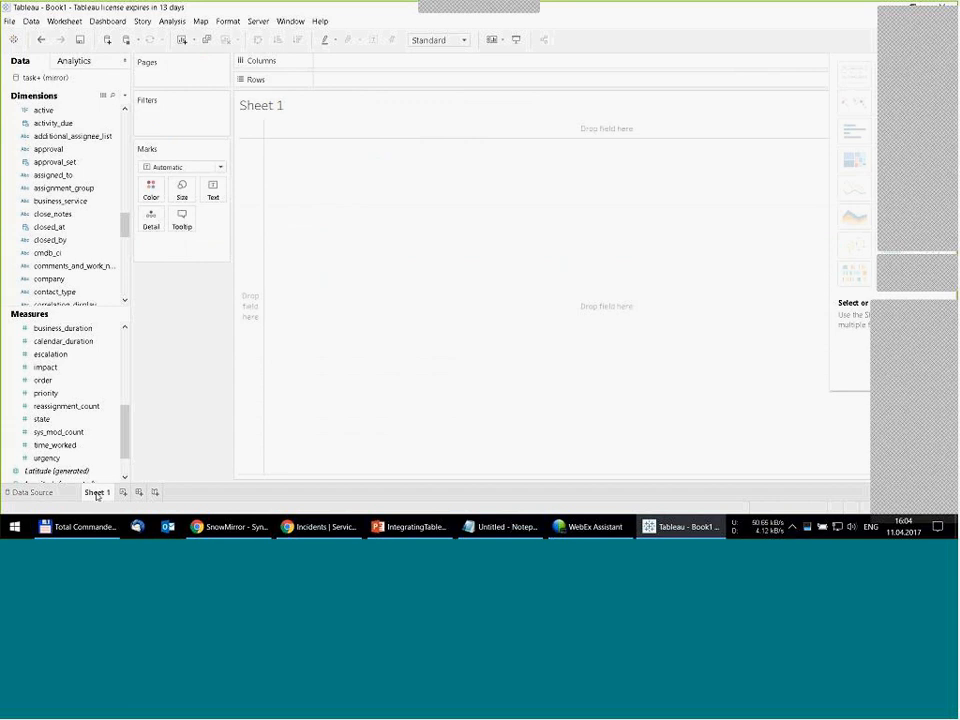
left_click_drag(127, 432, 139, 364)
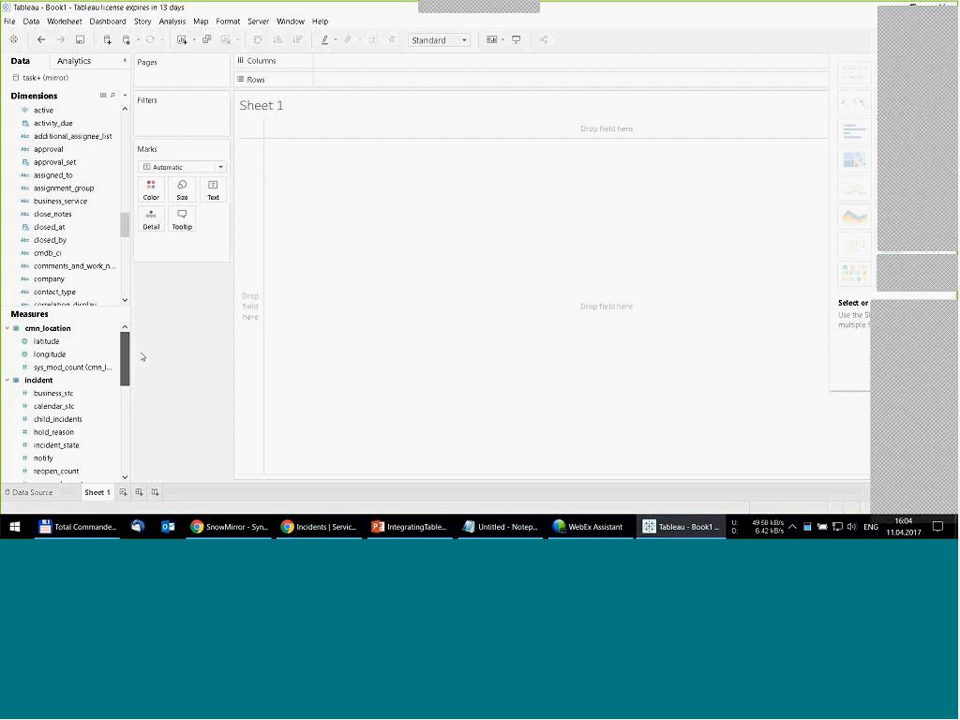
right_click(50, 342)
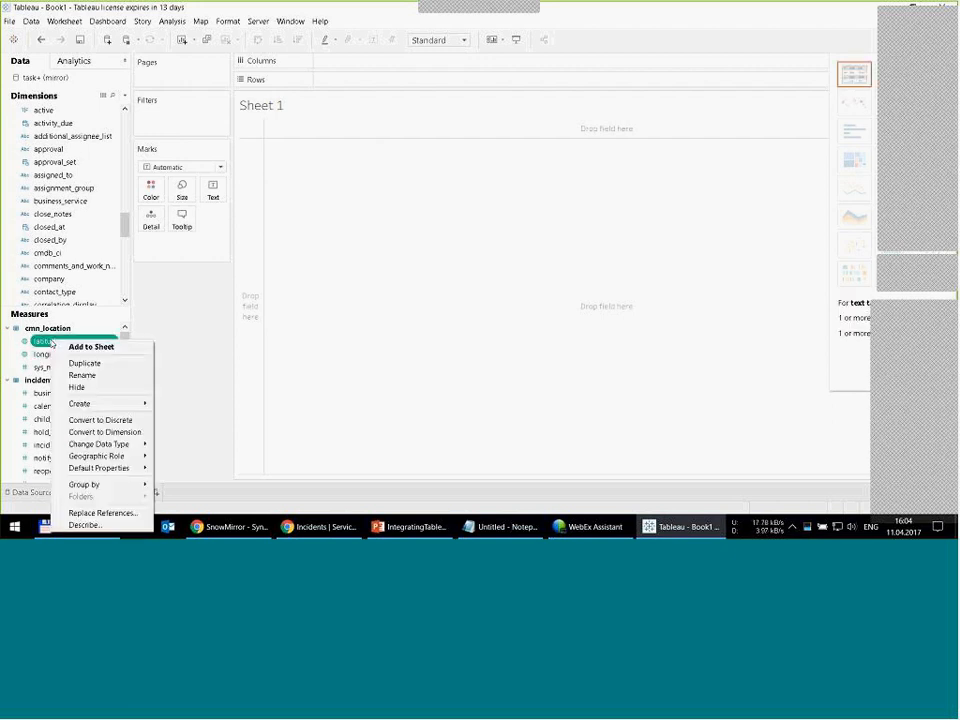
left_click(84, 433)
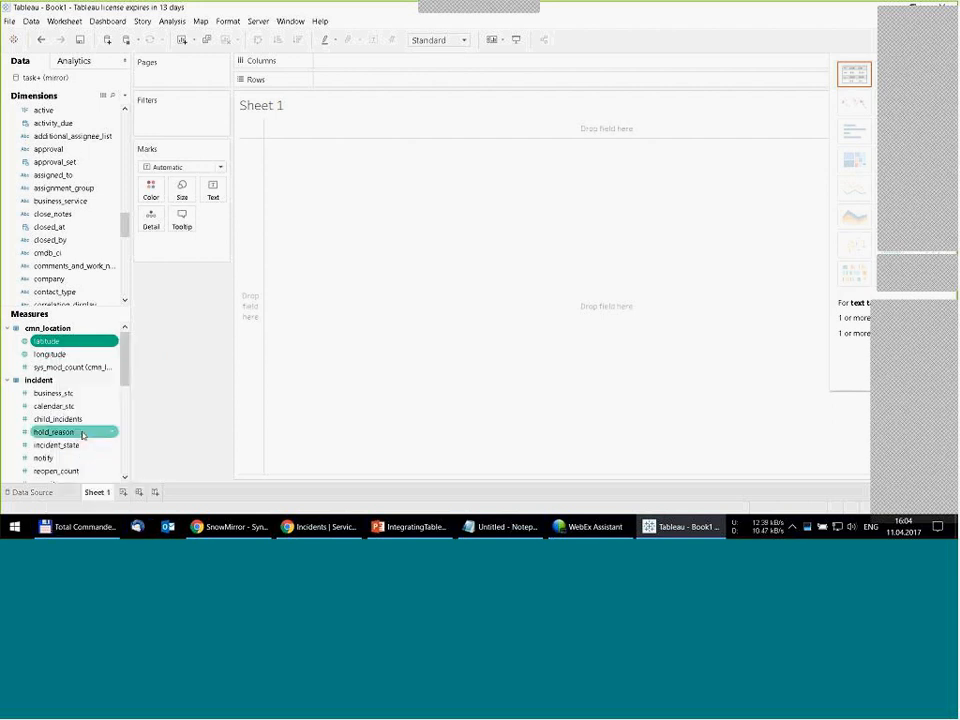
right_click(59, 347)
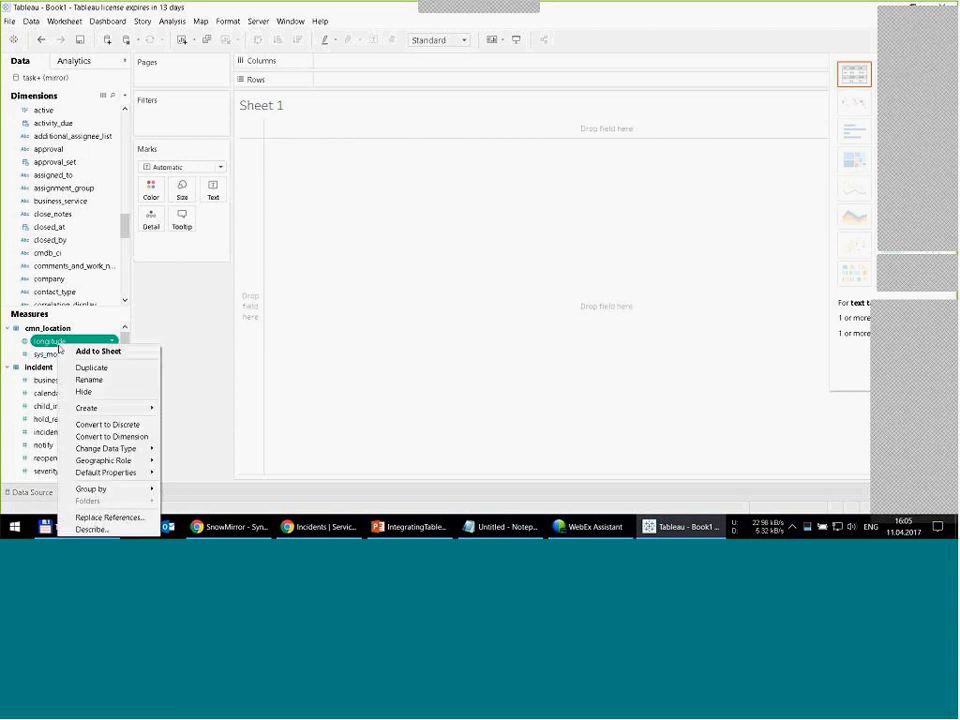
left_click(86, 436)
- Map the locations by placing longitude on Columns and latitude on Rows
scroll(128, 176, "down", 3)
scroll(128, 176, "up", 5)
left_click(50, 215)
mouse_move(52, 220)
left_mouse_down()
mouse_move(320, 96)
mouse_move(349, 69)
mouse_move(45, 229)
mouse_move(240, 170)
mouse_move(330, 62)
mouse_move(335, 68)
left_mouse_up()
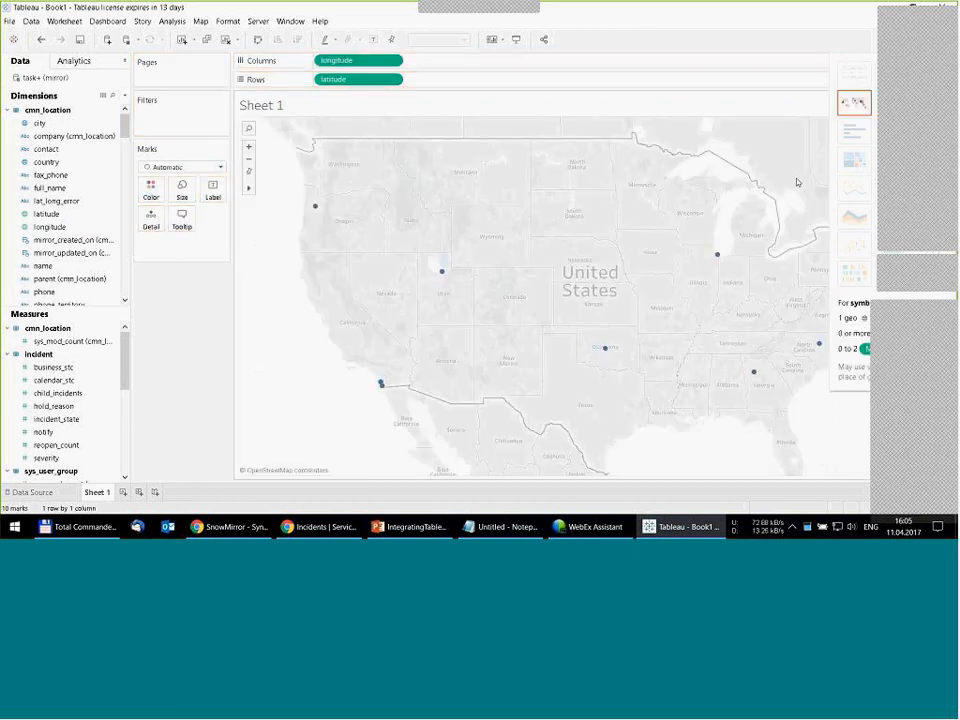
- Move the floating meeting windows aside to uncover the chart choices and select the symbol map
left_click_drag(915, 20, 957, 22)
left_click_drag(904, 308, 947, 306)
left_click_drag(925, 265, 950, 268)
left_click(853, 102)
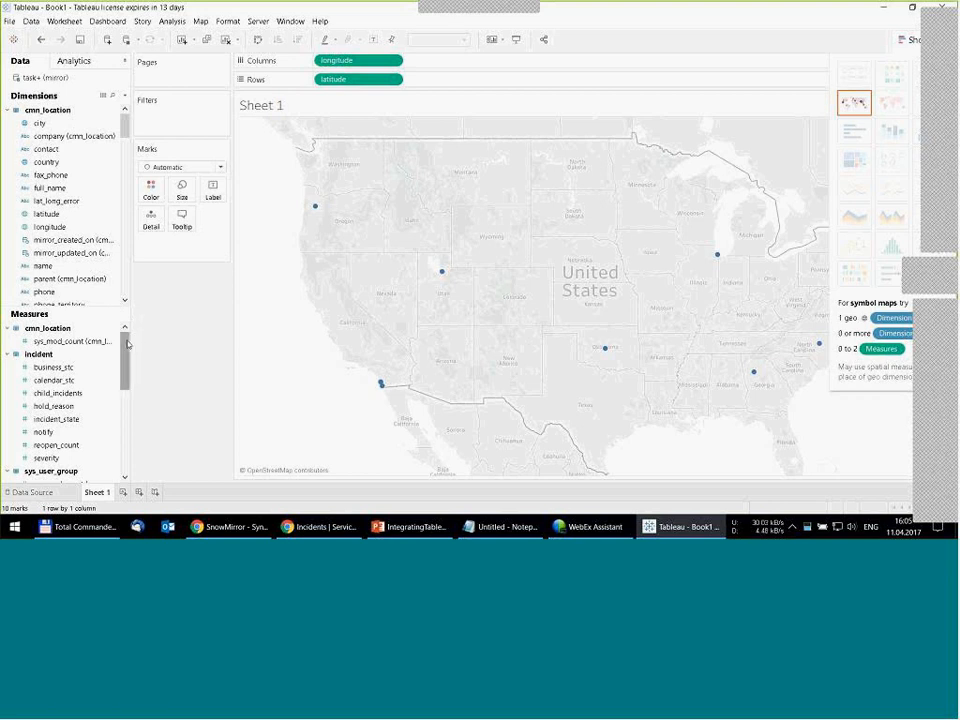
- Size the map marks by Number of Records and enlarge the circles overall
left_click_drag(126, 345, 125, 435)
left_click_drag(65, 458, 251, 221)
left_click(190, 202)
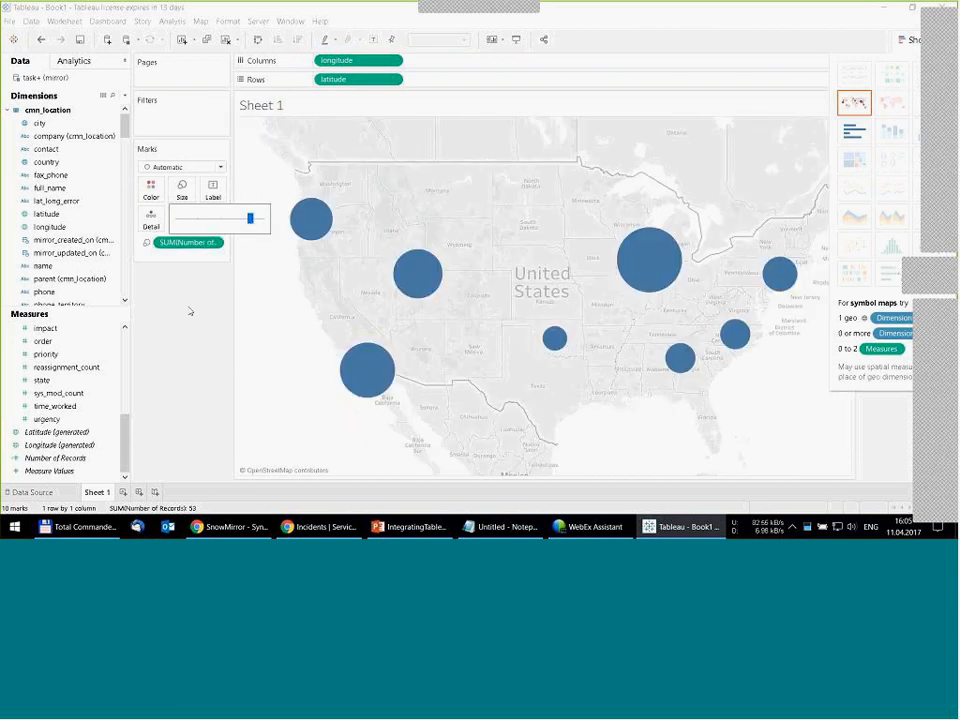
left_click(190, 312)
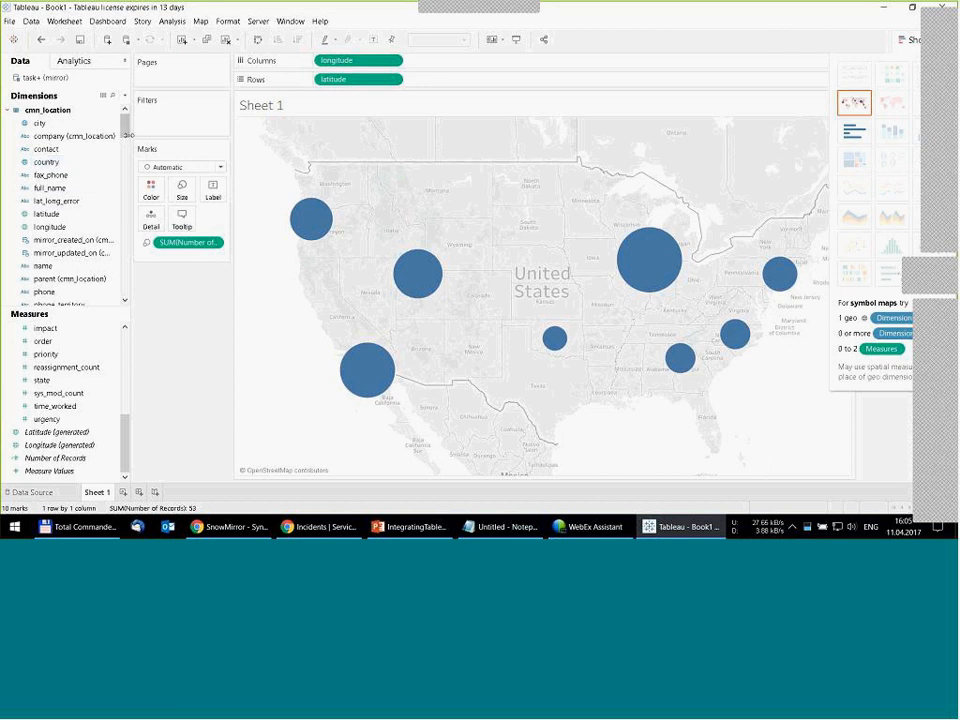
- Rename the sys_user_group name dimension as Group Name
left_click(9, 111)
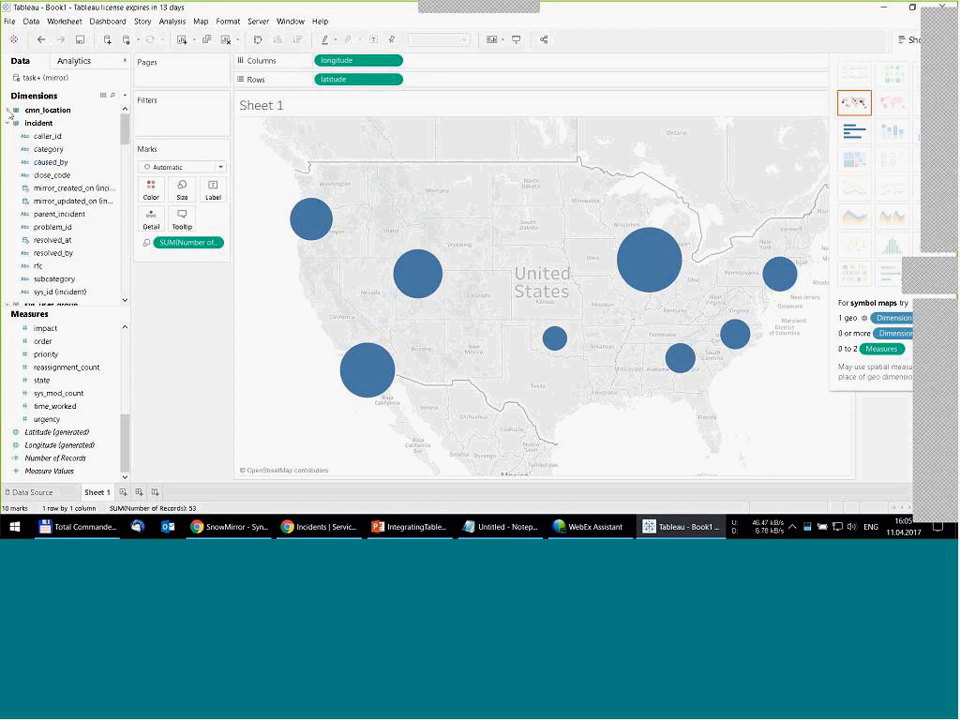
left_click(9, 124)
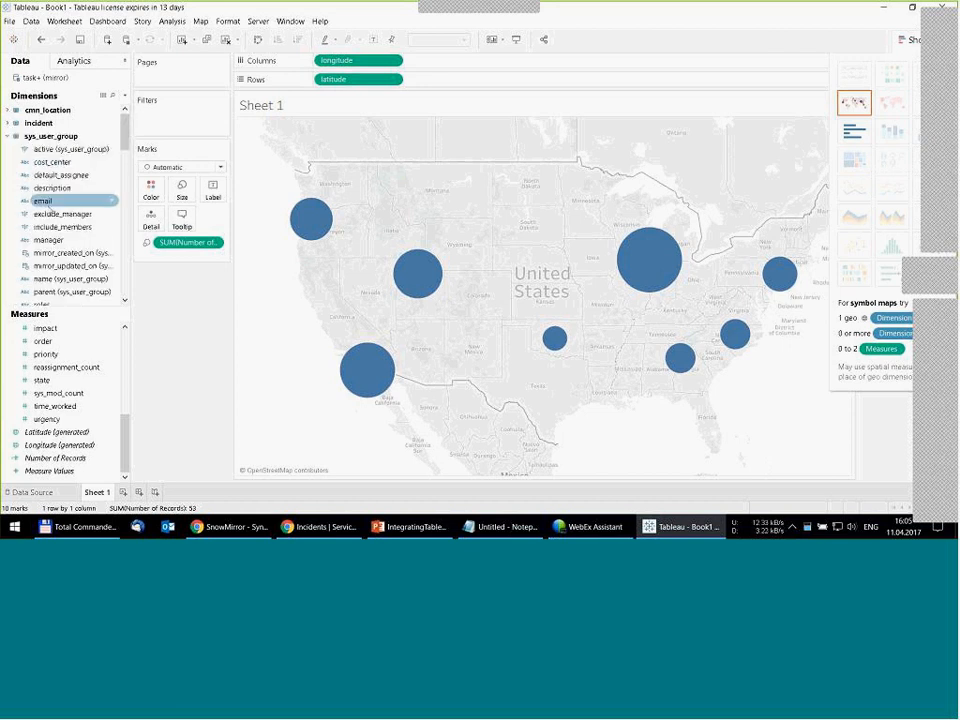
mouse_move(127, 130)
left_mouse_down()
mouse_move(128, 172)
mouse_move(128, 151)
left_mouse_up()
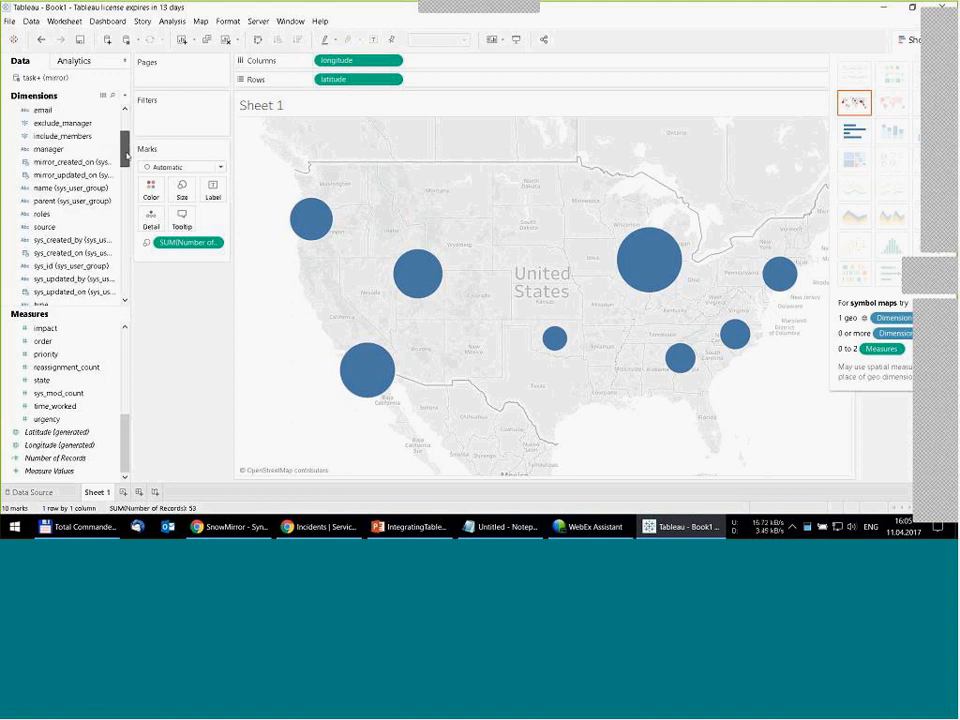
left_click(55, 188)
right_click(55, 190)
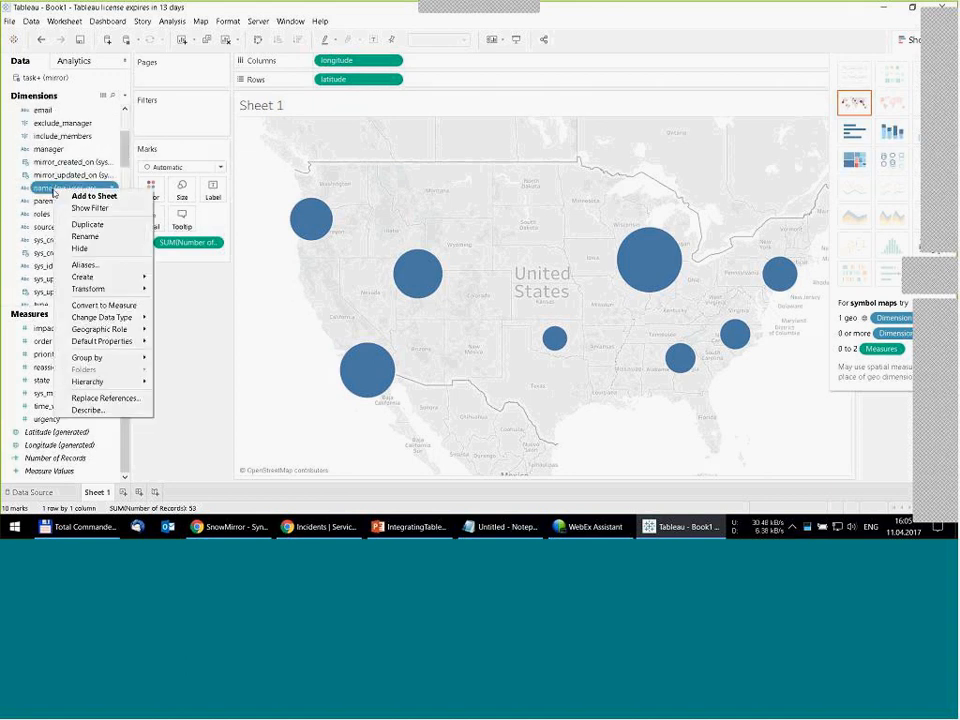
left_click(86, 237)
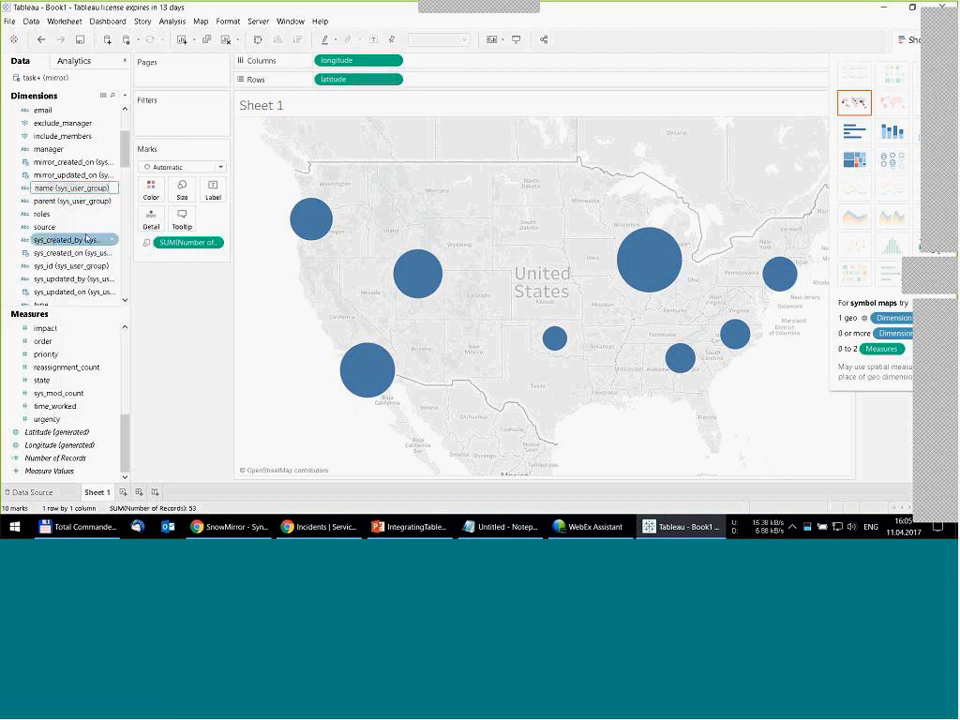
type("Group Name")
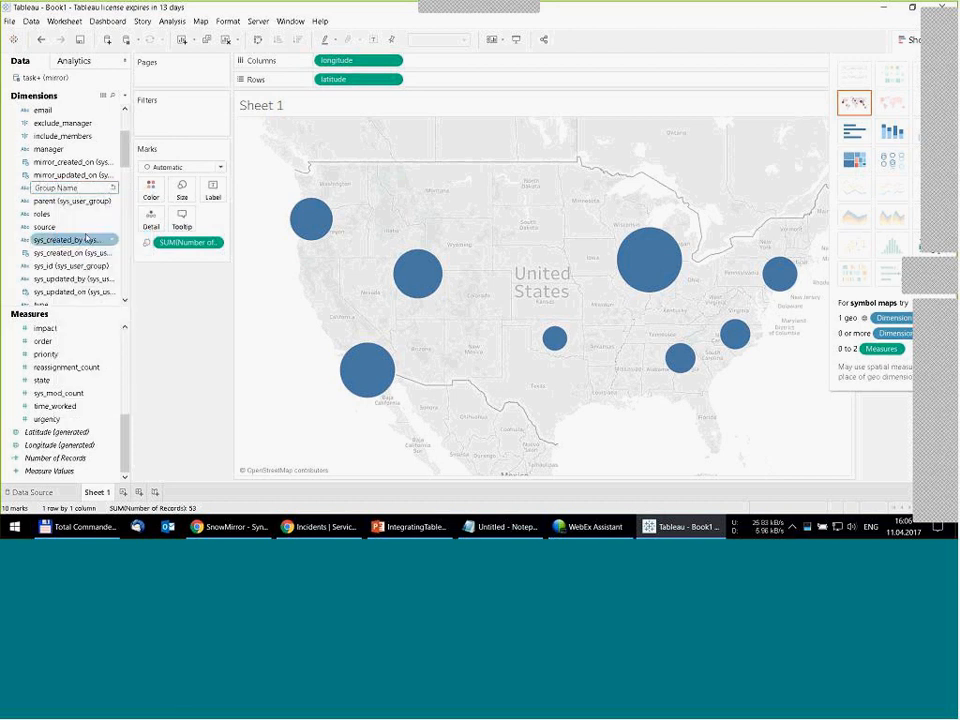
key("Return")
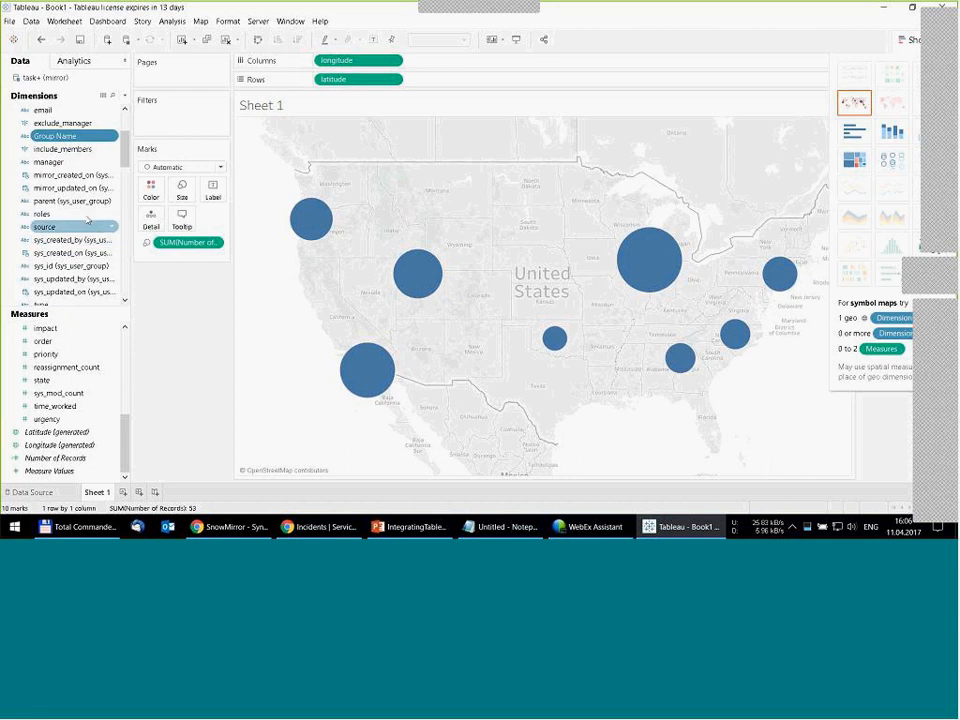
- Color the map marks by Group Name and change the mark type to Pie
left_click_drag(55, 136, 151, 190)
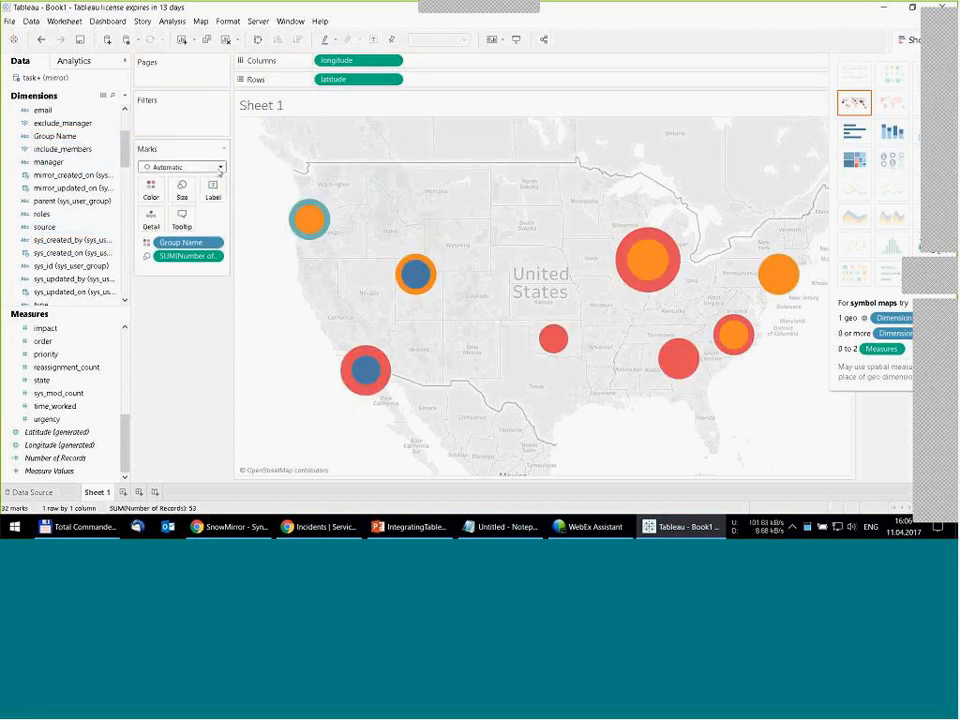
left_click(185, 173)
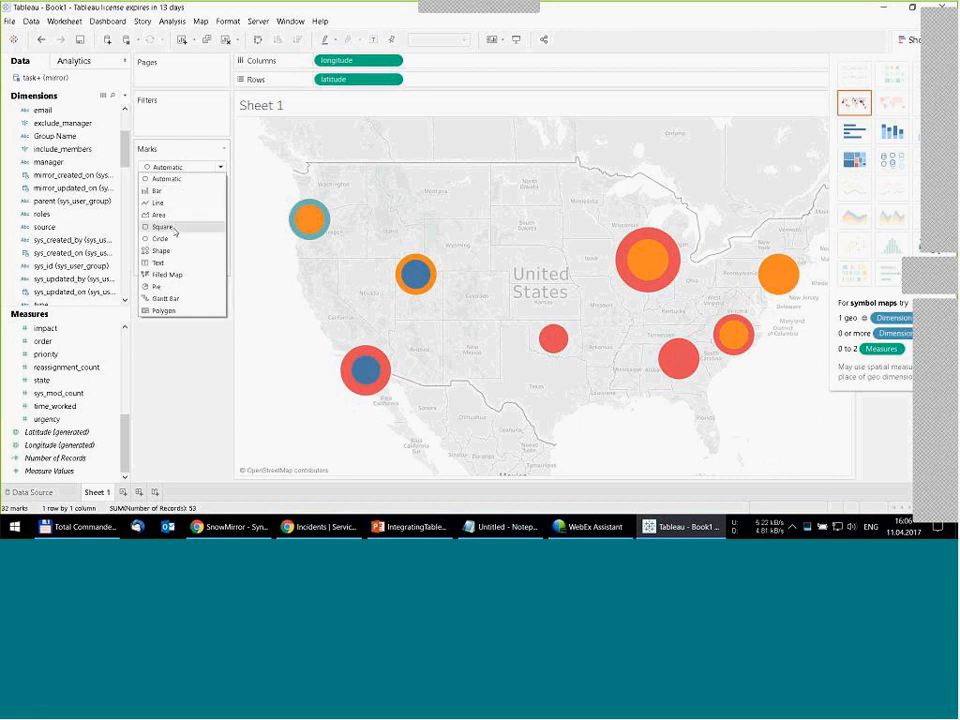
left_click(156, 289)
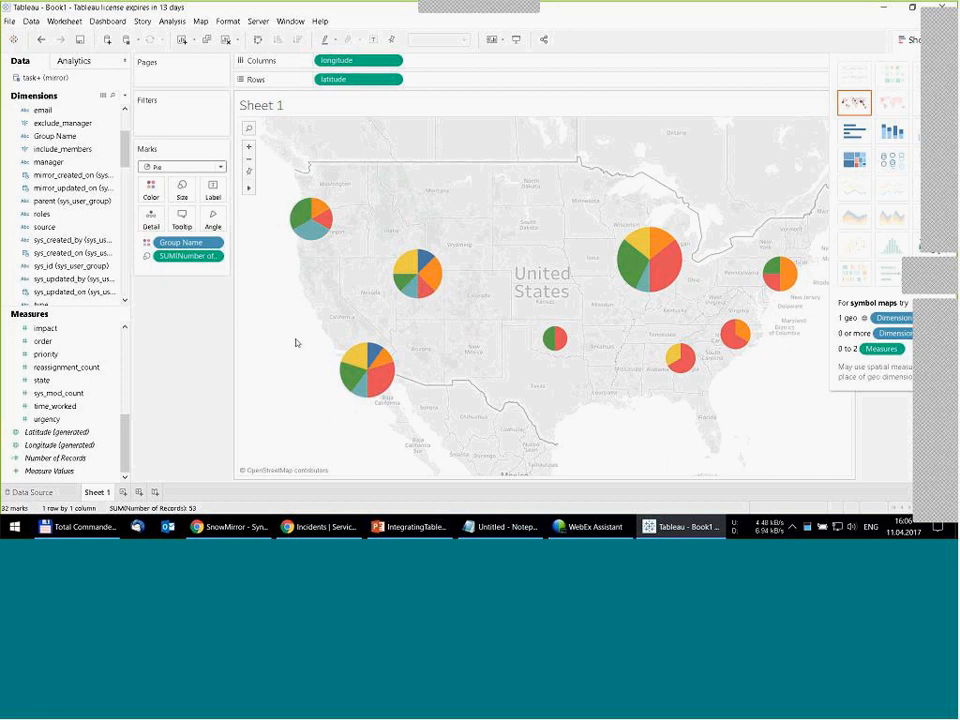
mouse_move(326, 214)
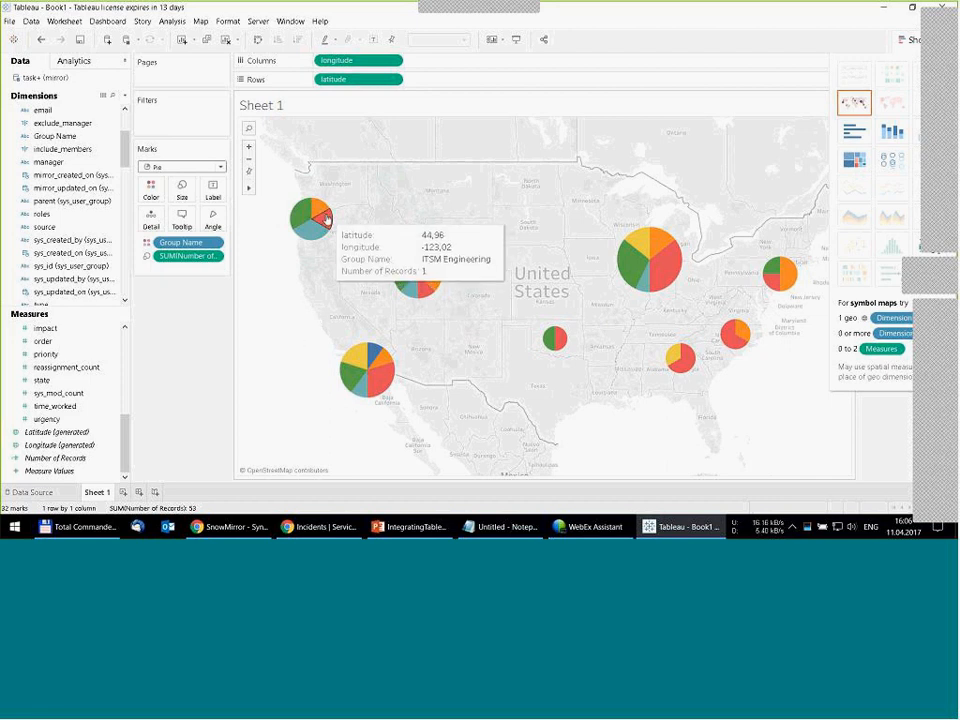
mouse_move(312, 234)
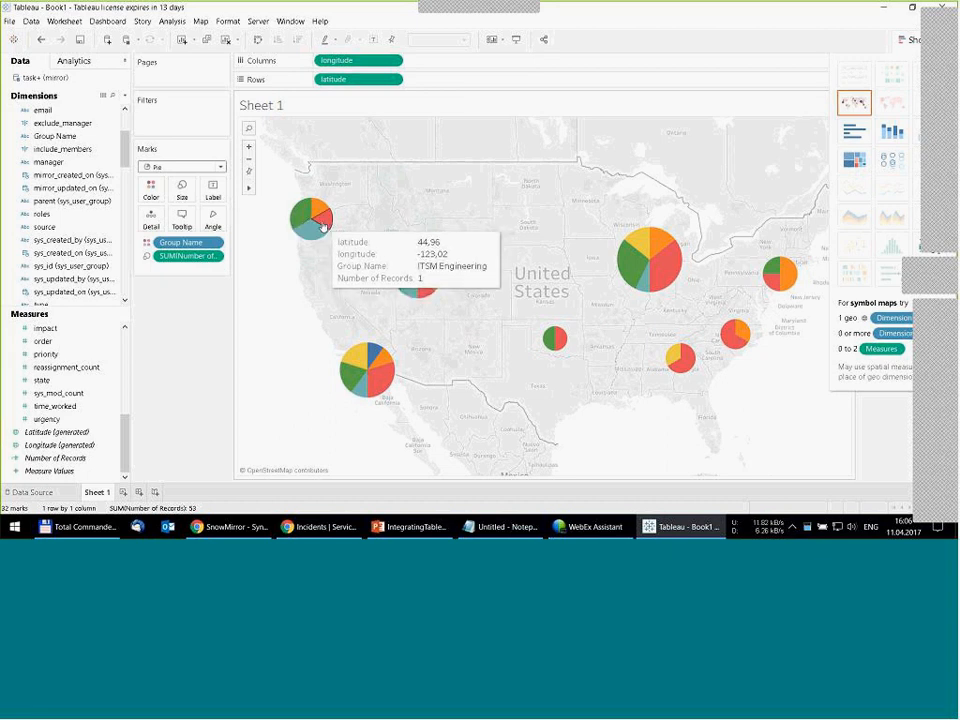
- Rename the cmn_location city dimension as City and add it to the map marks as detail
scroll(94, 115, "up", 3)
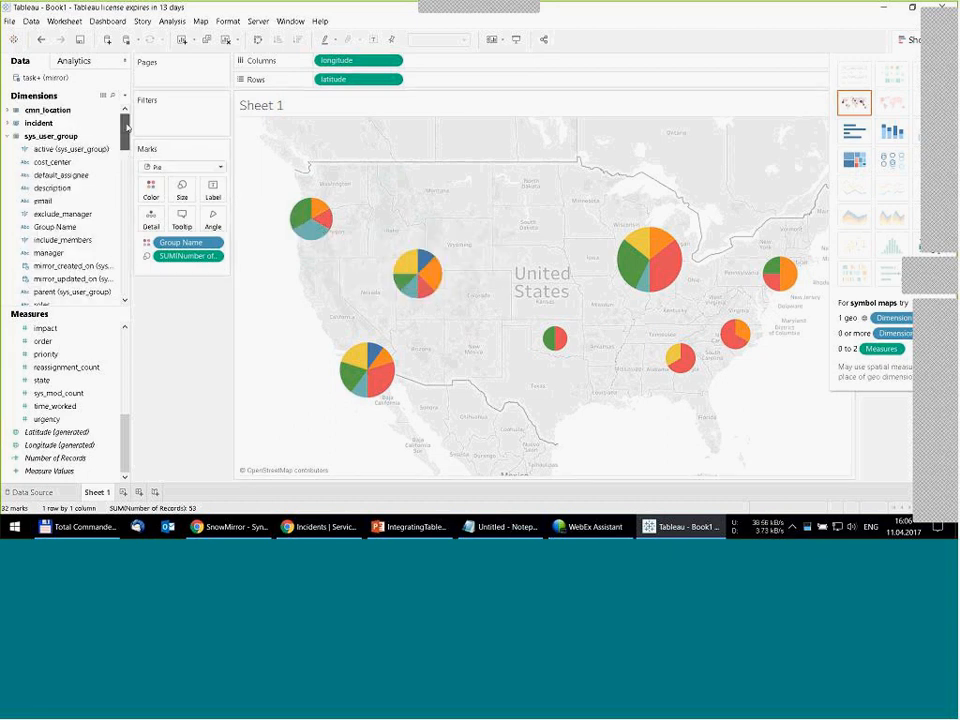
left_click(7, 110)
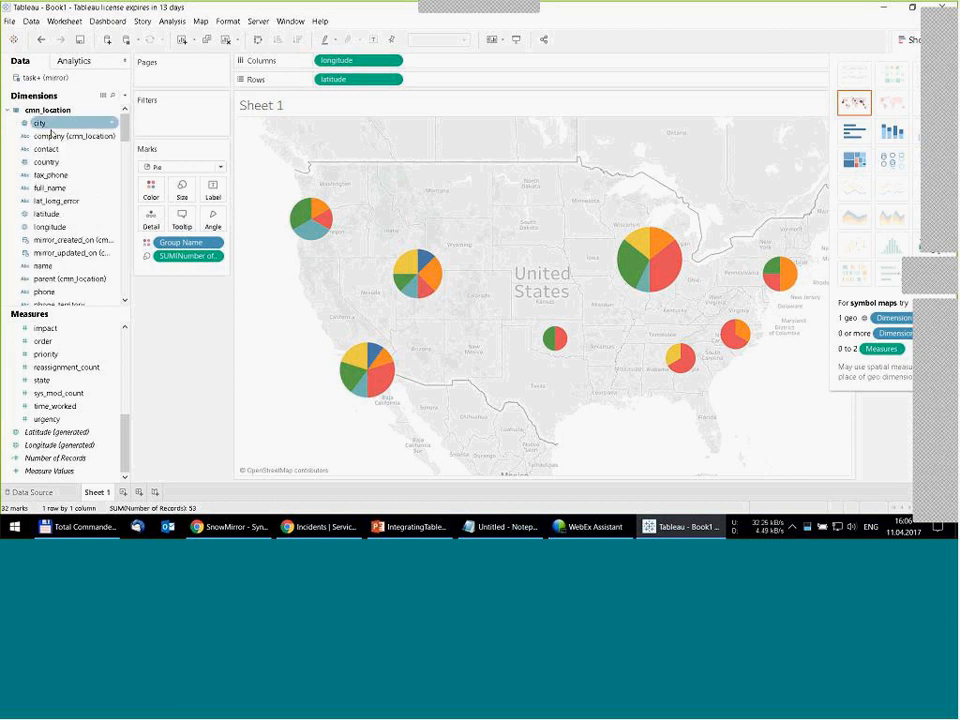
right_click(42, 124)
left_click(75, 173)
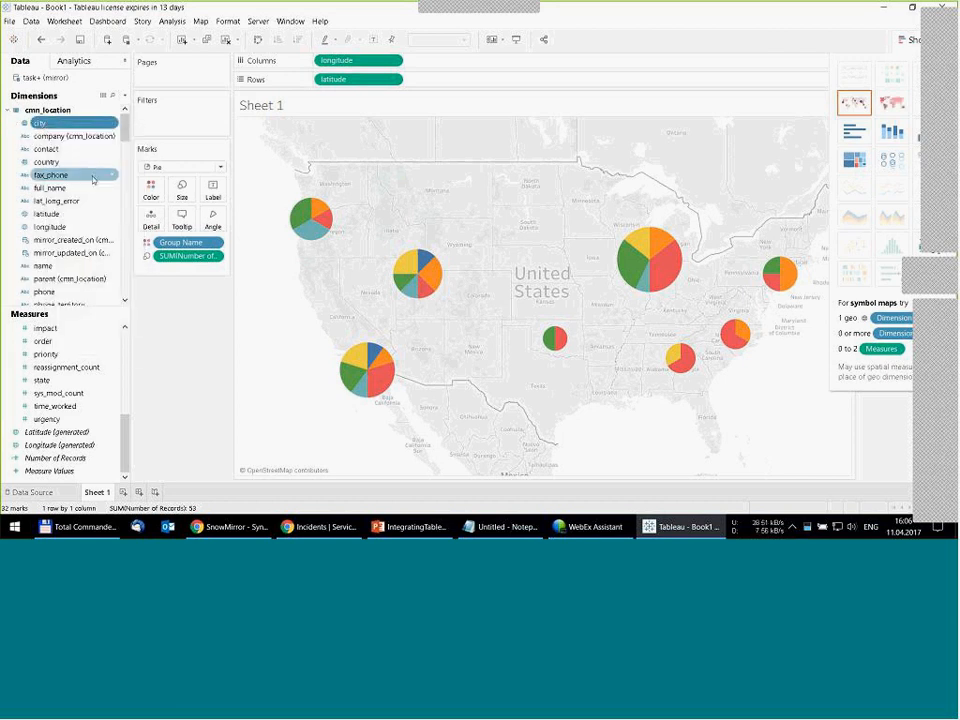
type("City")
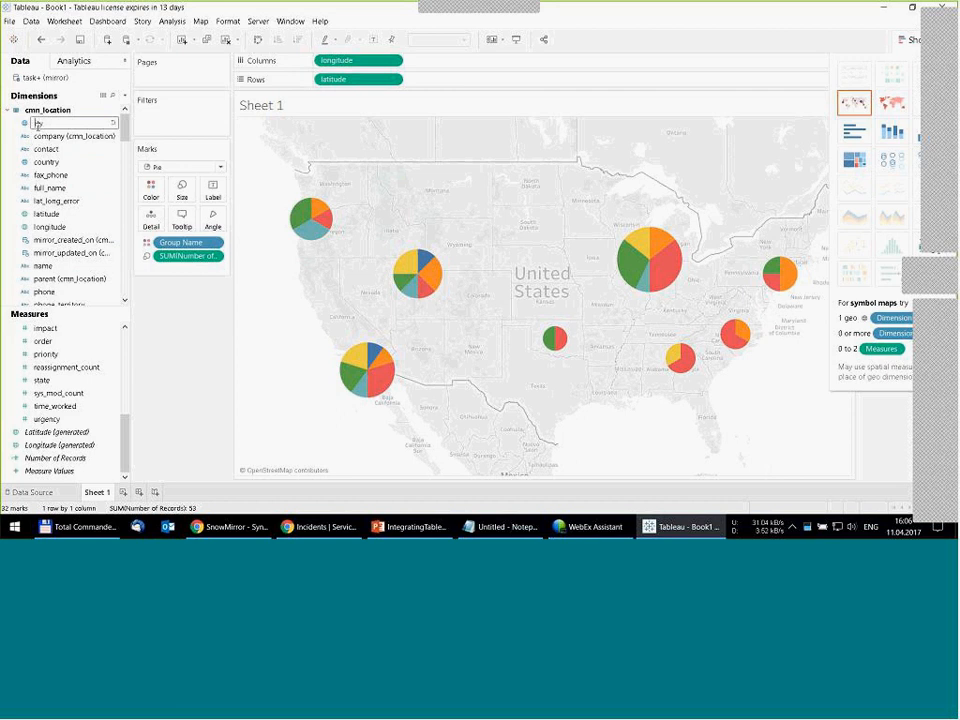
key("Return")
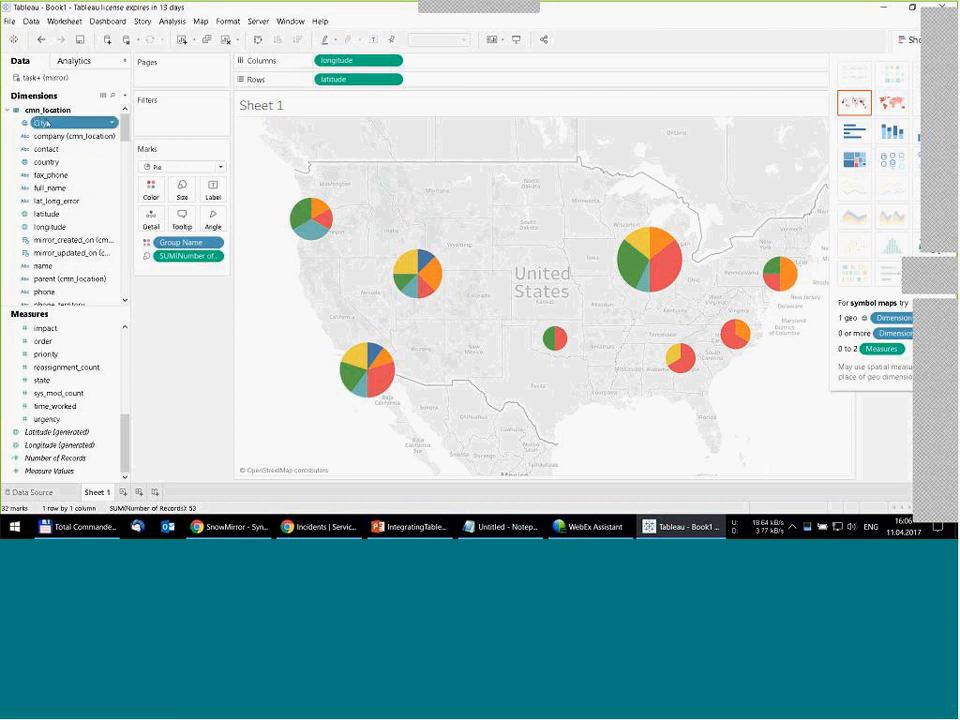
left_click_drag(38, 125, 151, 221)
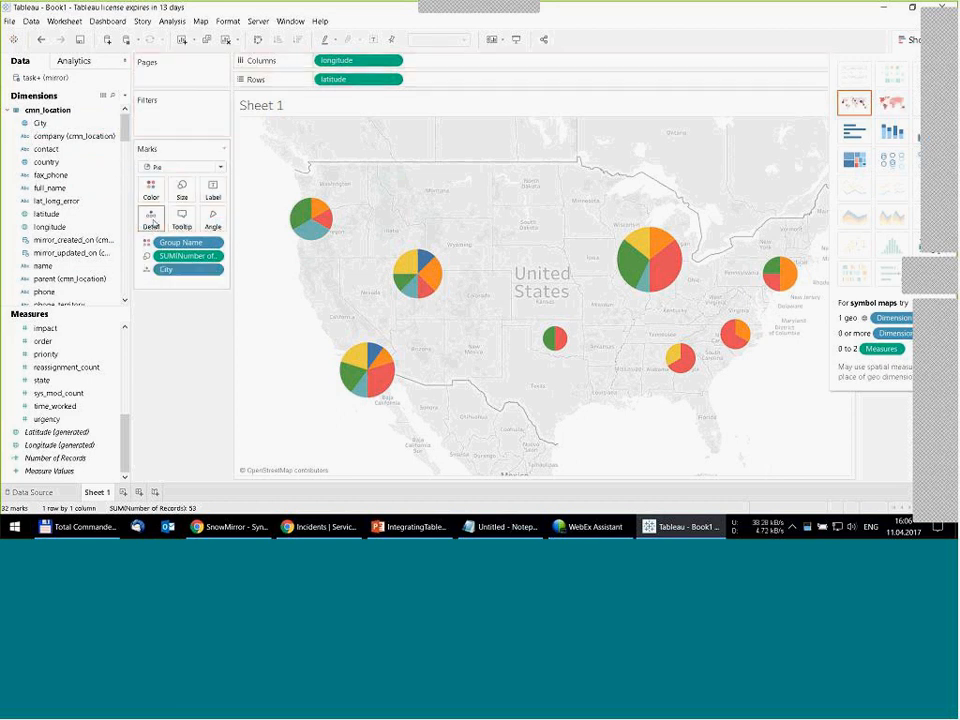
- Exclude longitude and latitude from the map's tooltip
left_click(393, 62)
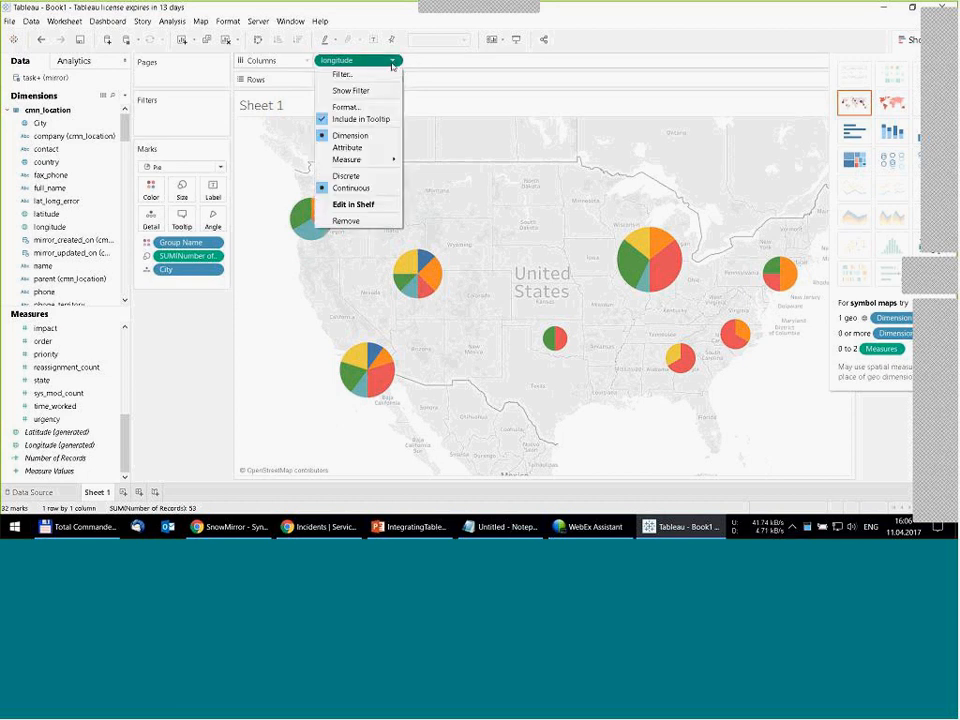
left_click(361, 120)
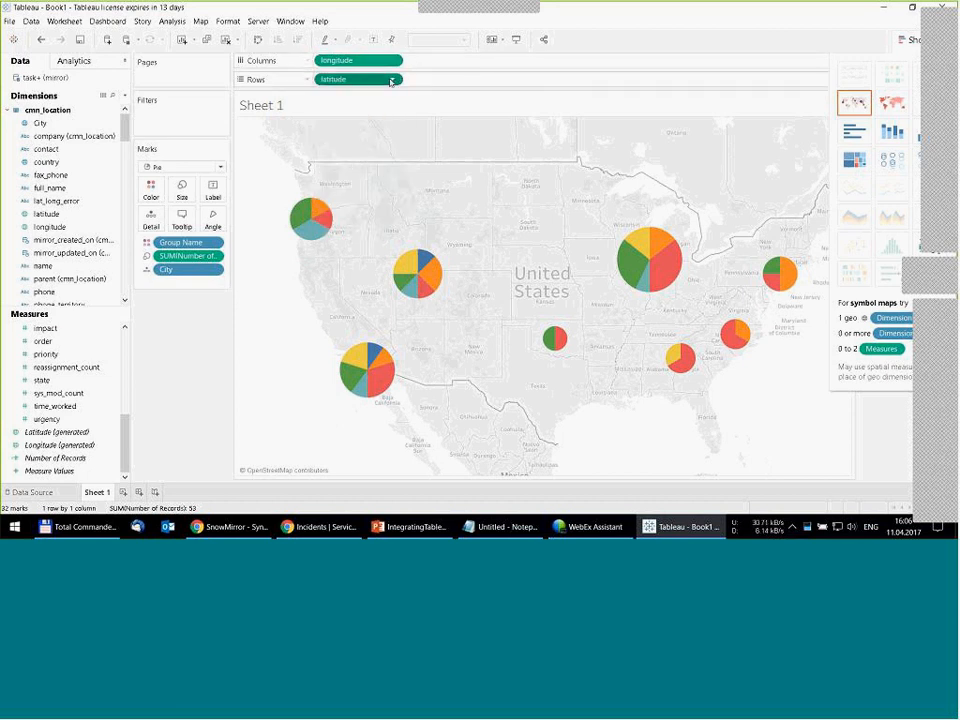
left_click(392, 79)
left_click(362, 137)
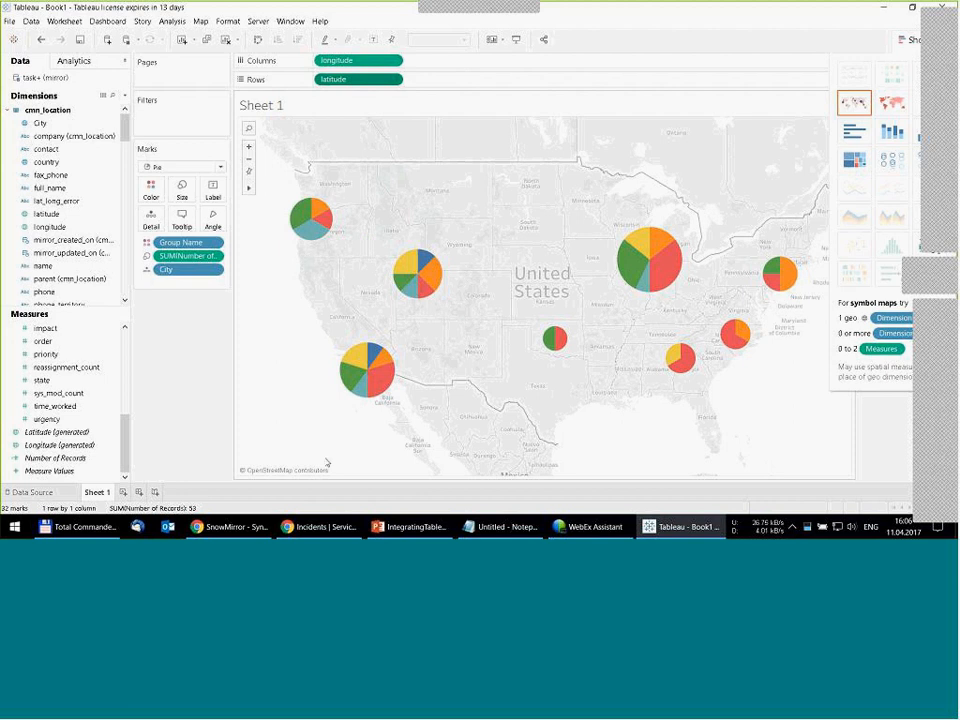
mouse_move(390, 377)
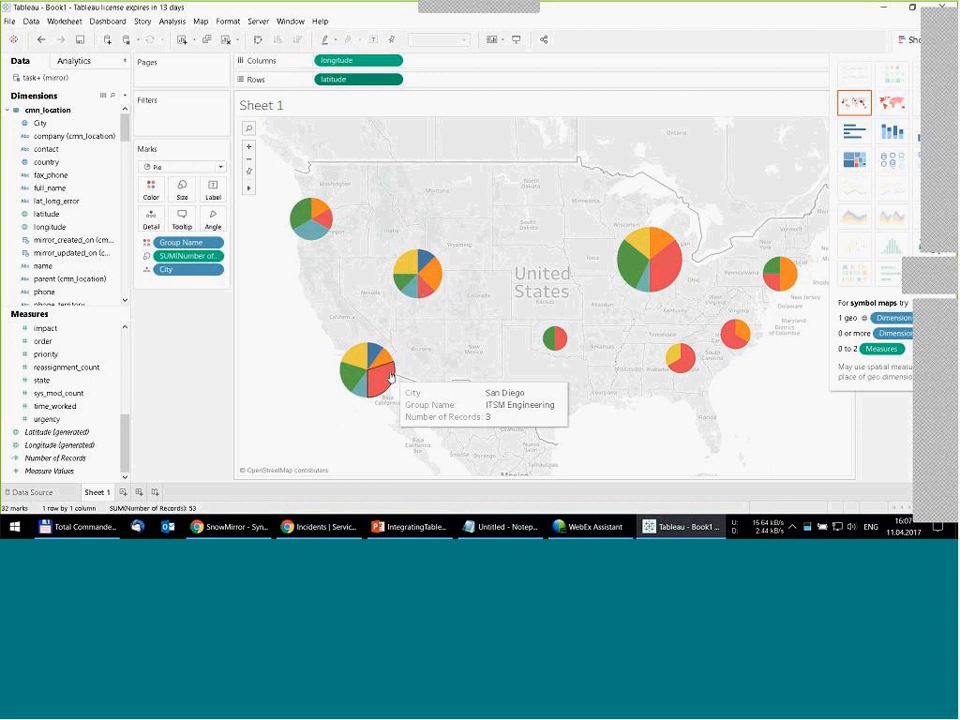
- Rename the map worksheet as "Incidents by city and grou"
right_click(97, 492)
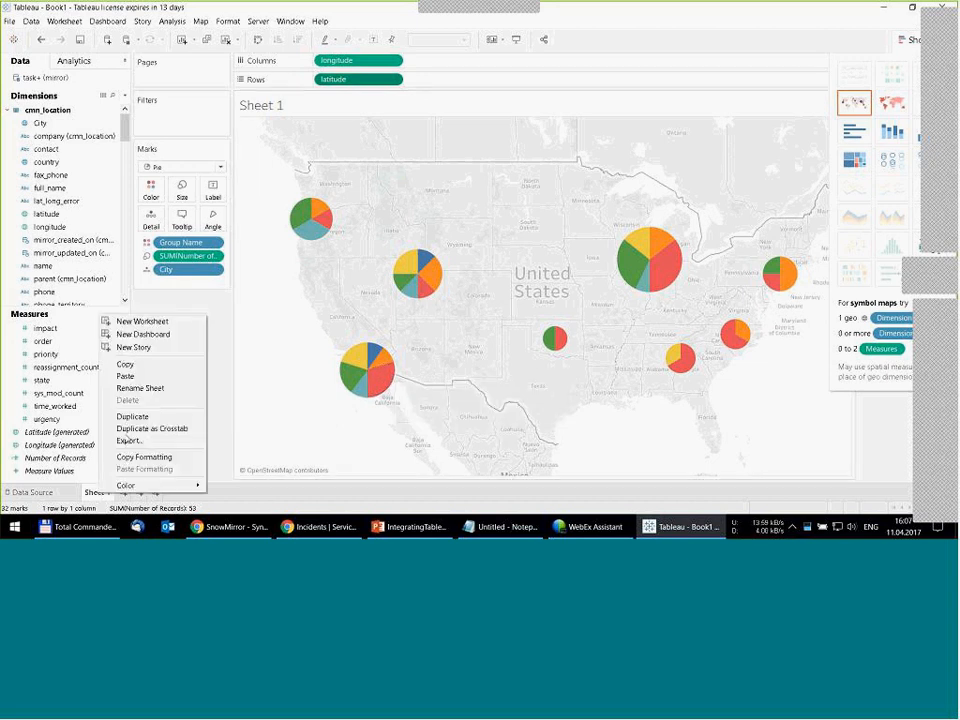
left_click(165, 389)
type("Incidents")
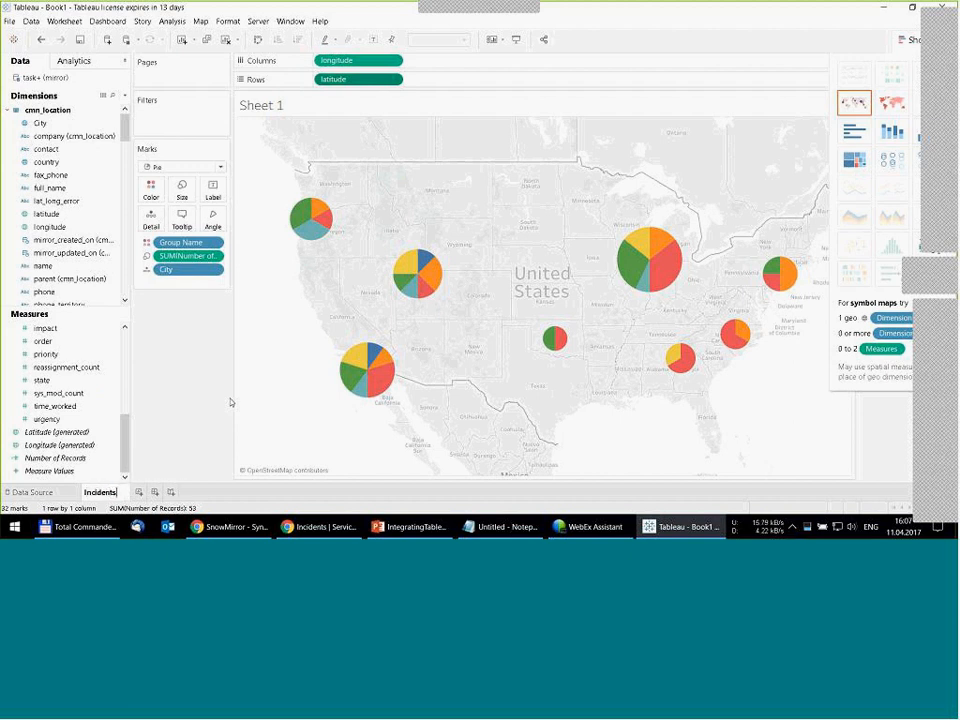
type(" by o")
type("ity and")
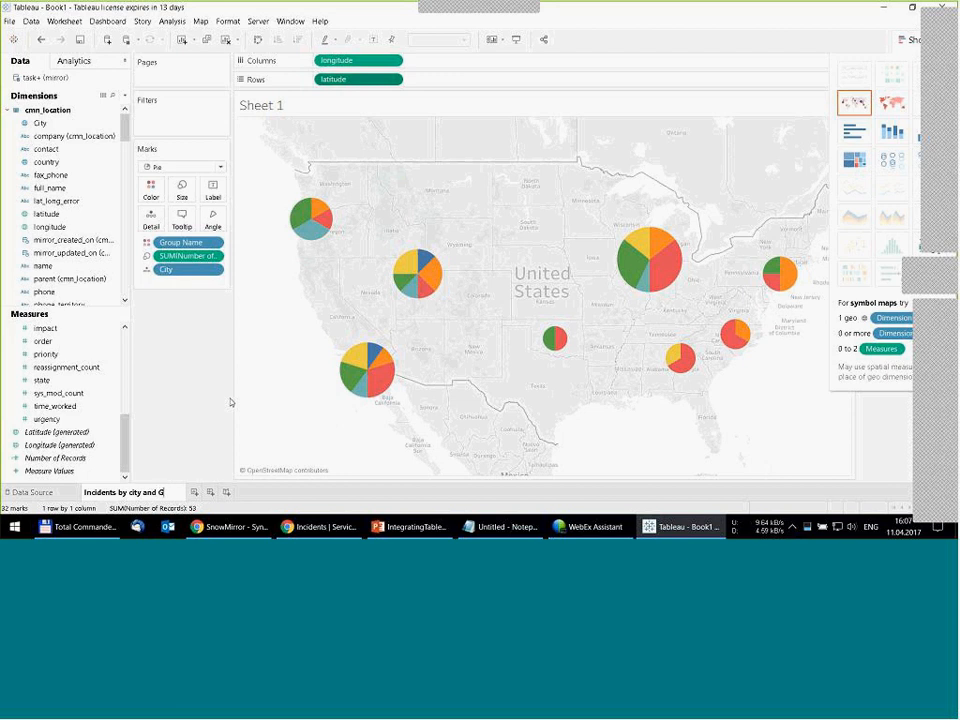
type(" grou")
key("Return")
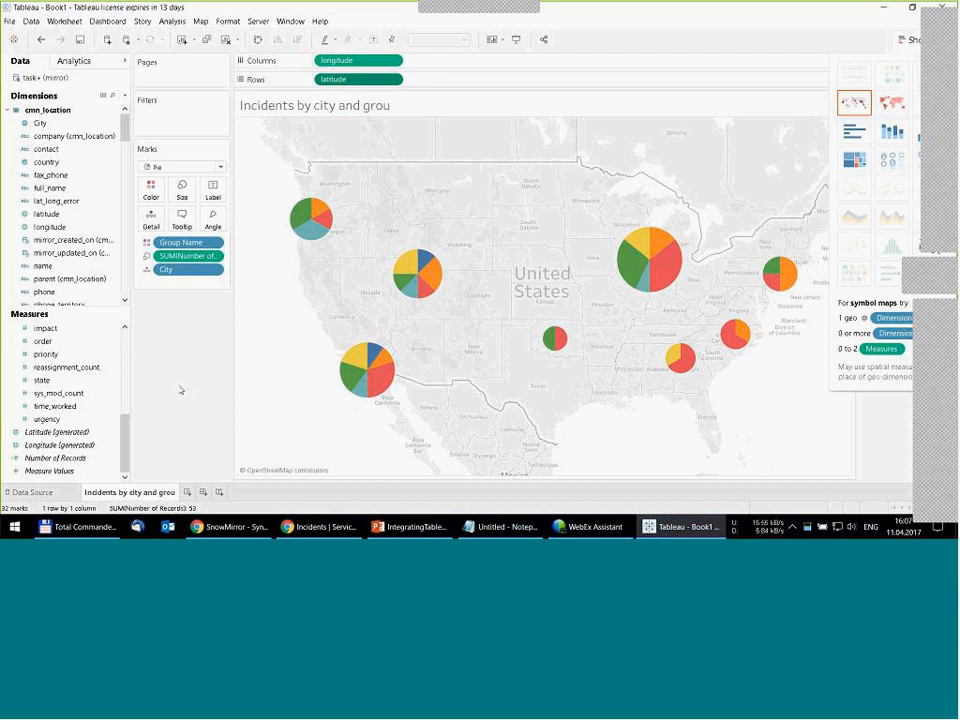
- Chart Number of Records on Columns against the incident caller_id on Rows in a new worksheet, and widen the caller_id labels
left_click(188, 492)
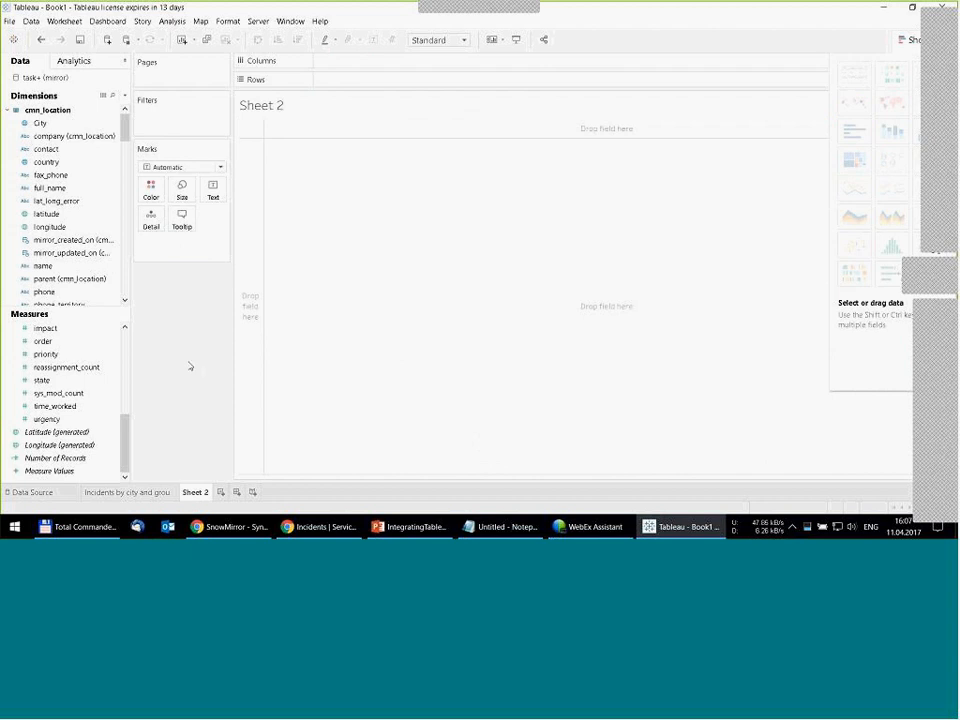
left_click(9, 111)
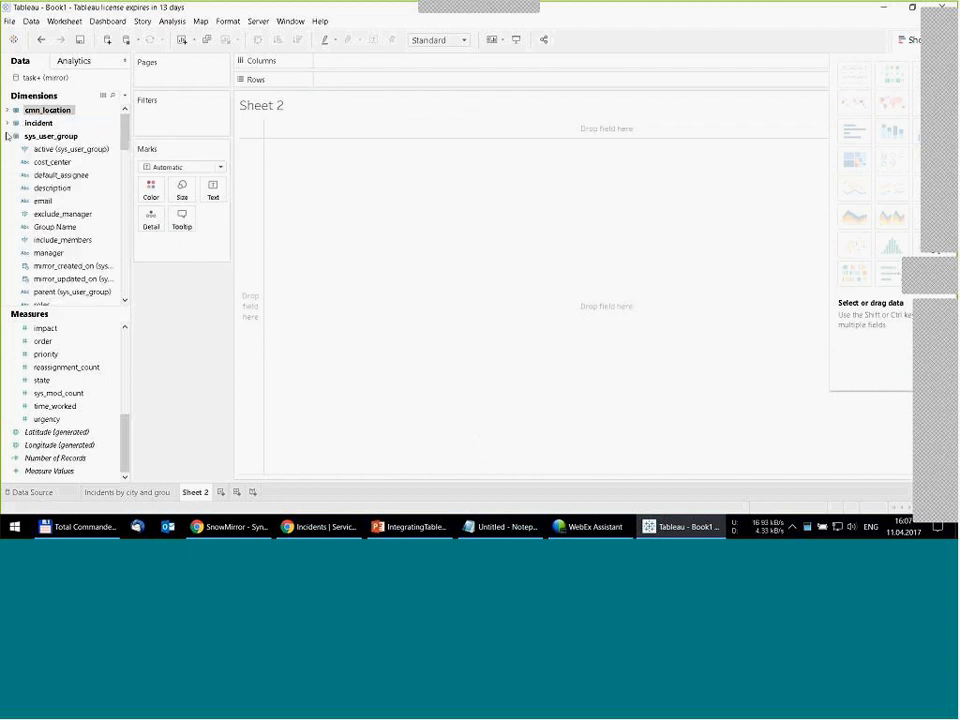
left_click(7, 135)
left_click(8, 123)
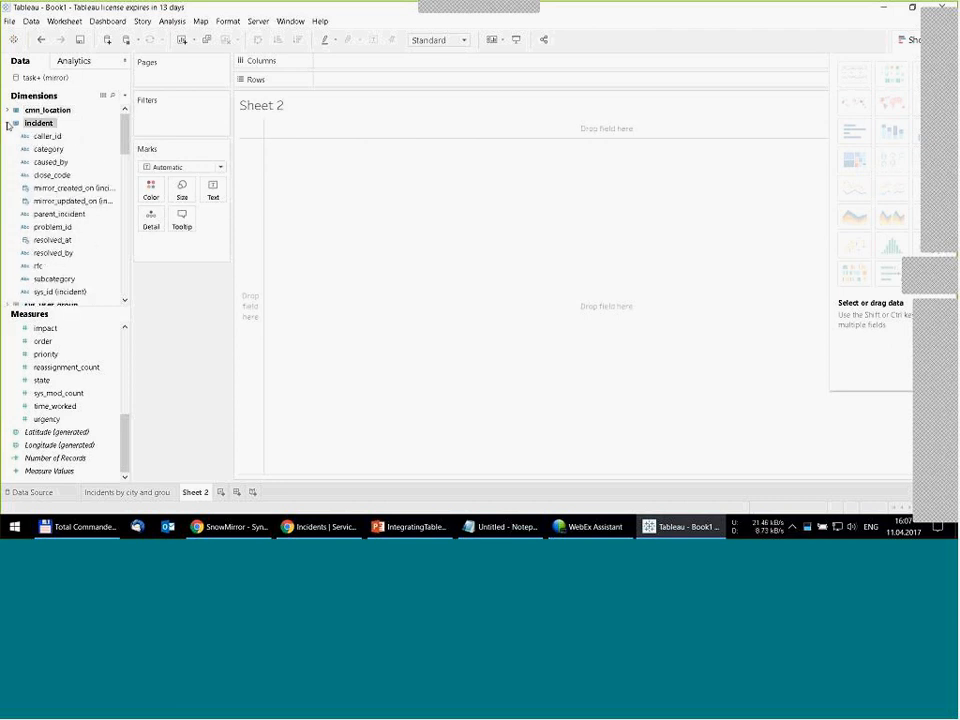
left_click_drag(47, 136, 325, 170)
left_click(62, 458)
left_click_drag(72, 459, 363, 67)
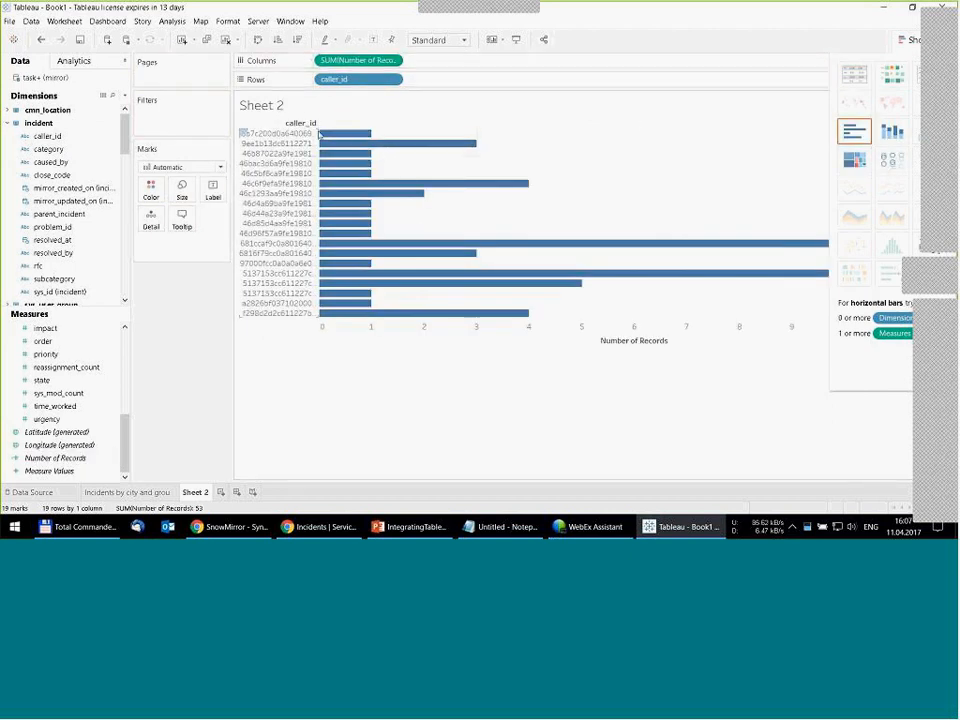
left_click_drag(320, 133, 388, 165)
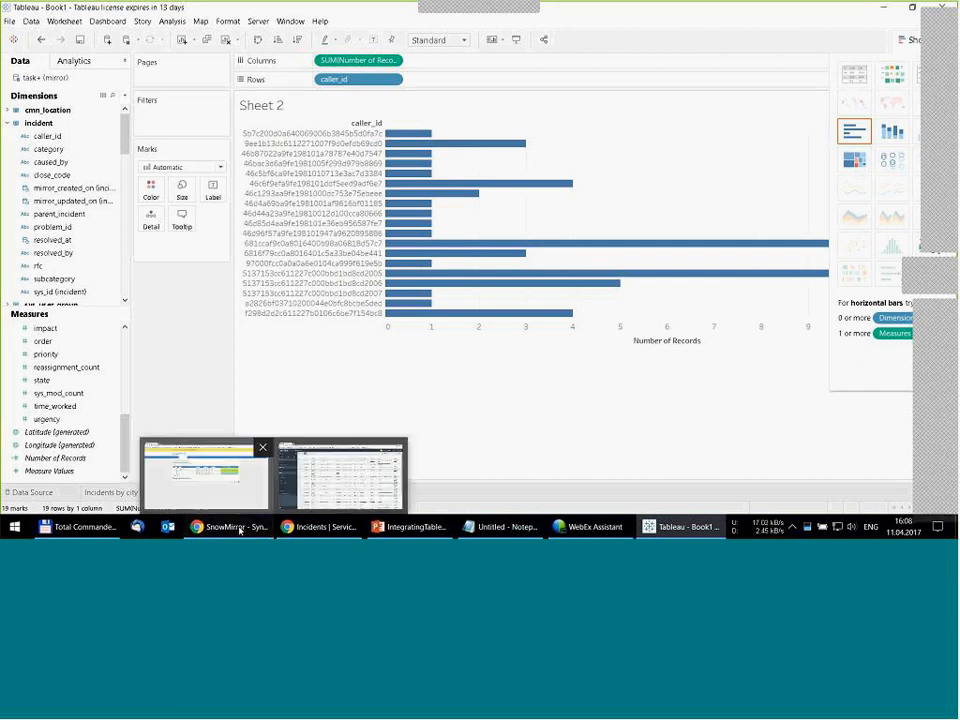
- Switch to SnowMirror and create a new table synchronization for the incident table
left_click(239, 528)
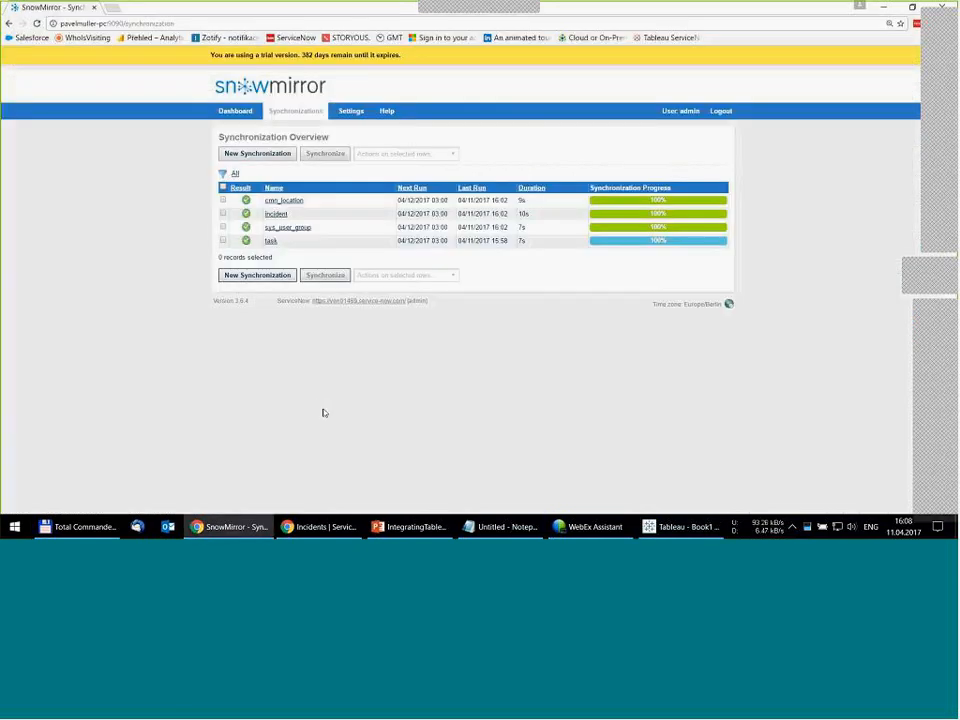
left_click(258, 157)
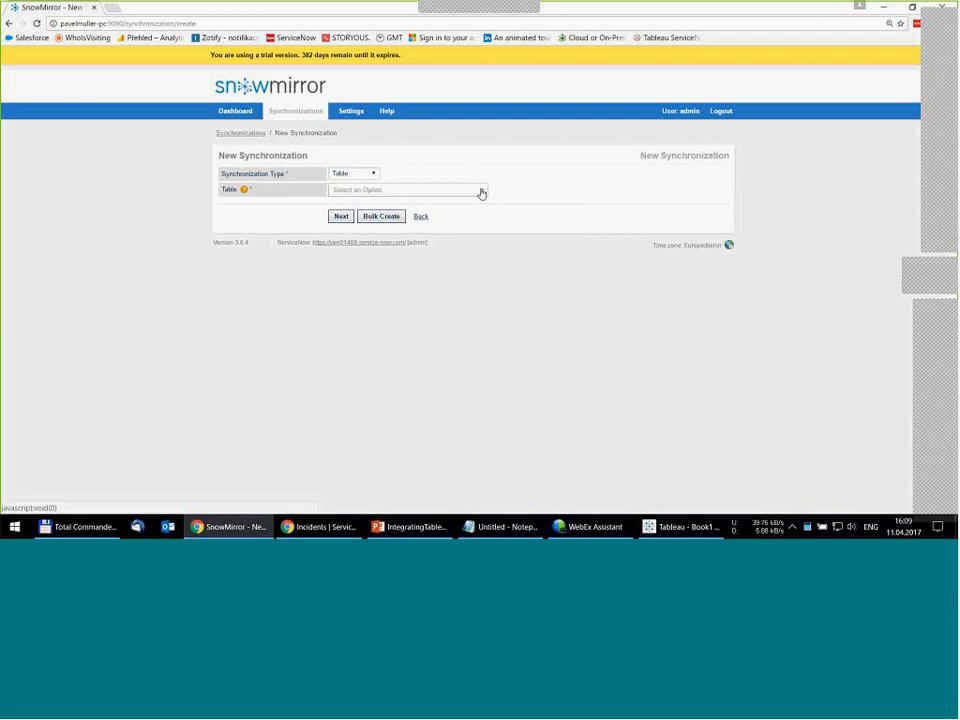
left_click(481, 193)
type("inc")
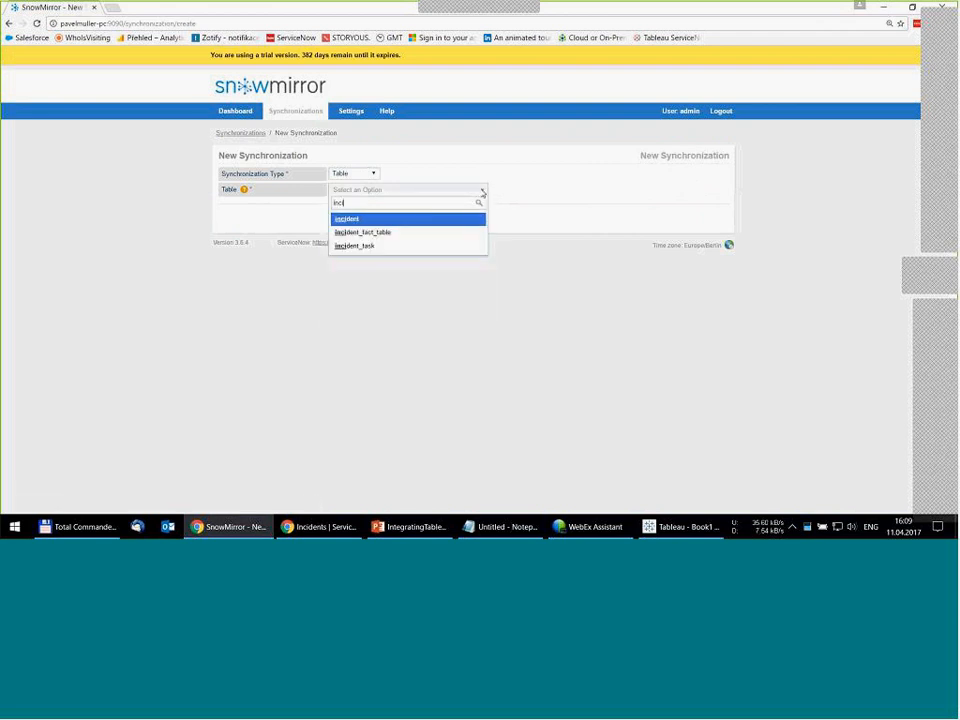
left_click(386, 219)
left_click(347, 217)
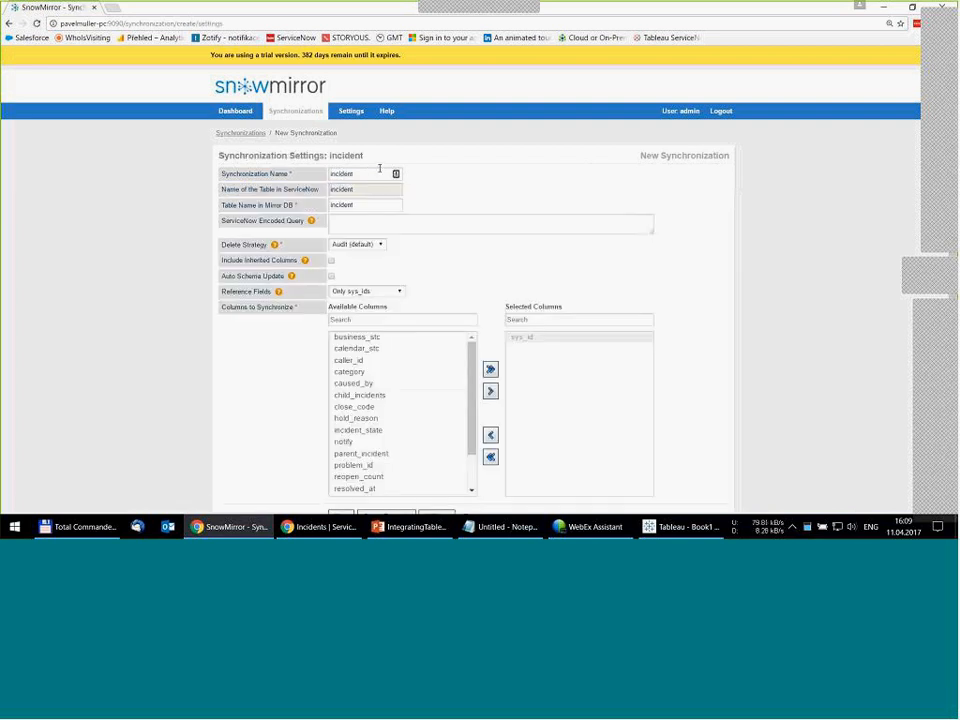
- Set both the synchronization name and the table name in the mirror database to incident_full
left_click(374, 172)
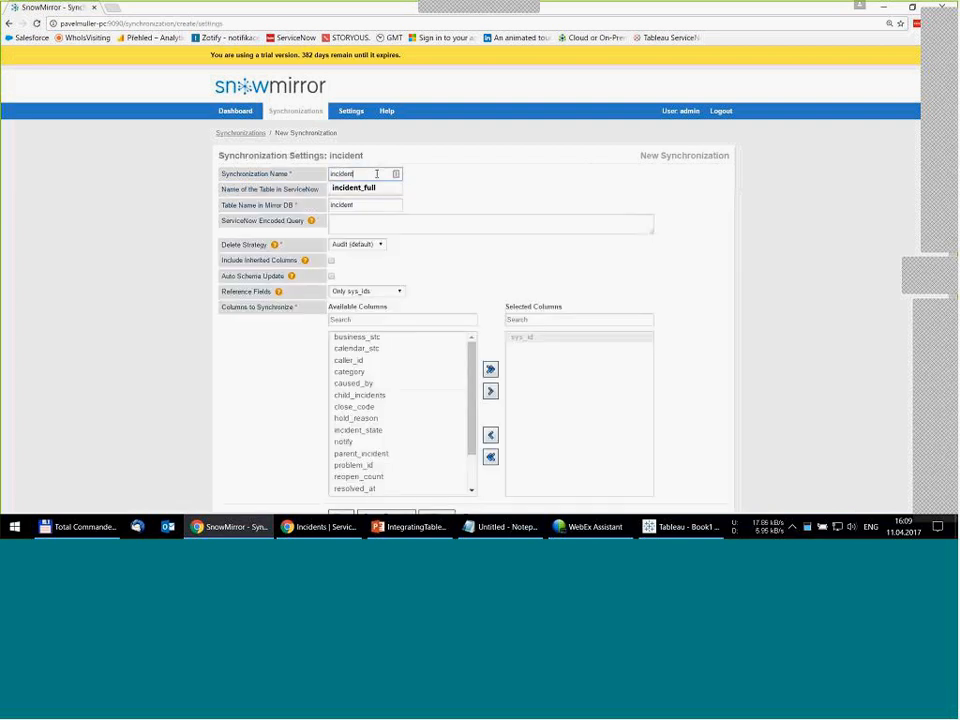
left_click(380, 189)
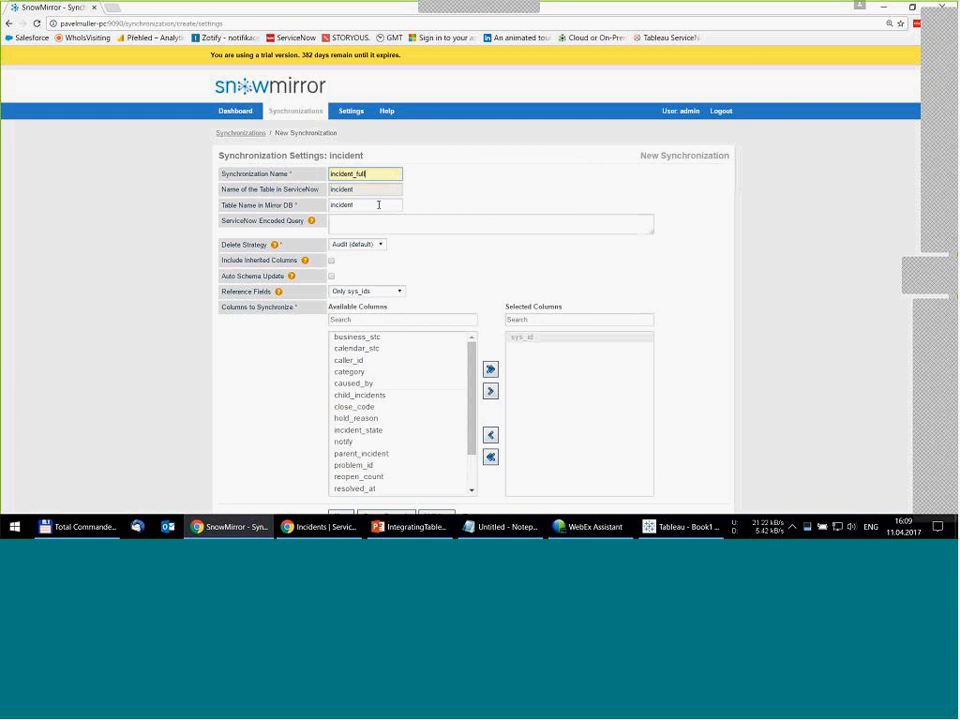
left_click(372, 203)
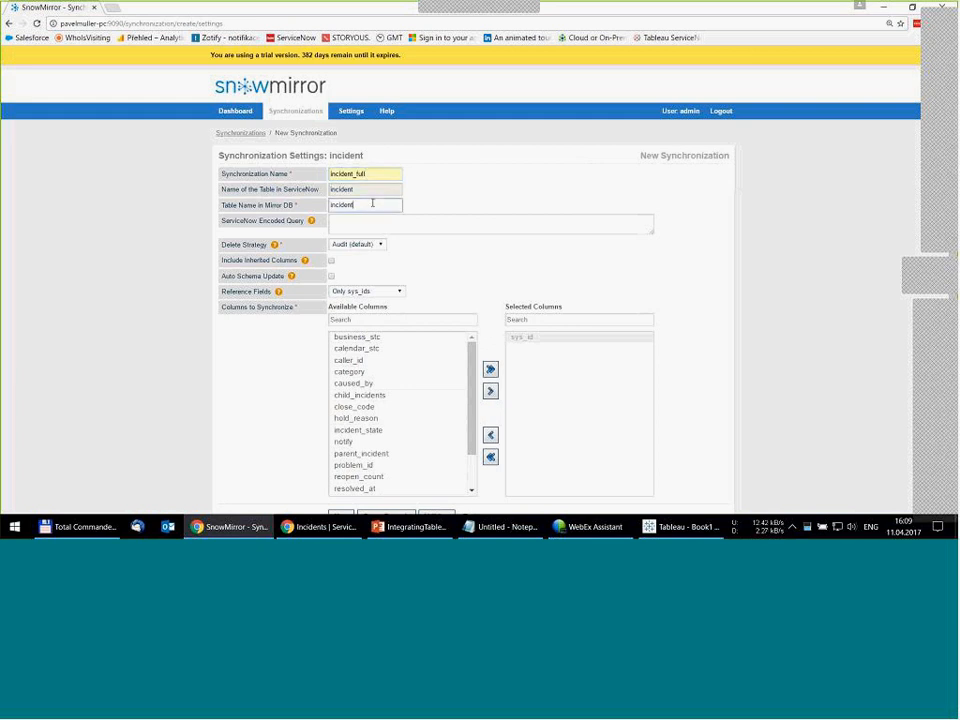
double_click(372, 203)
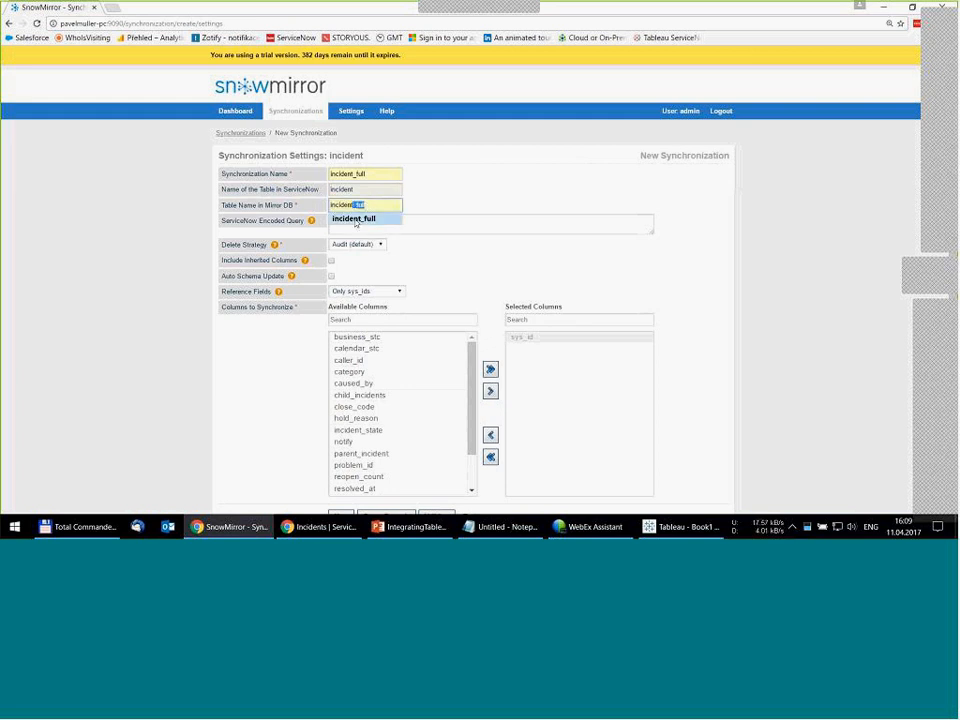
left_click(356, 217)
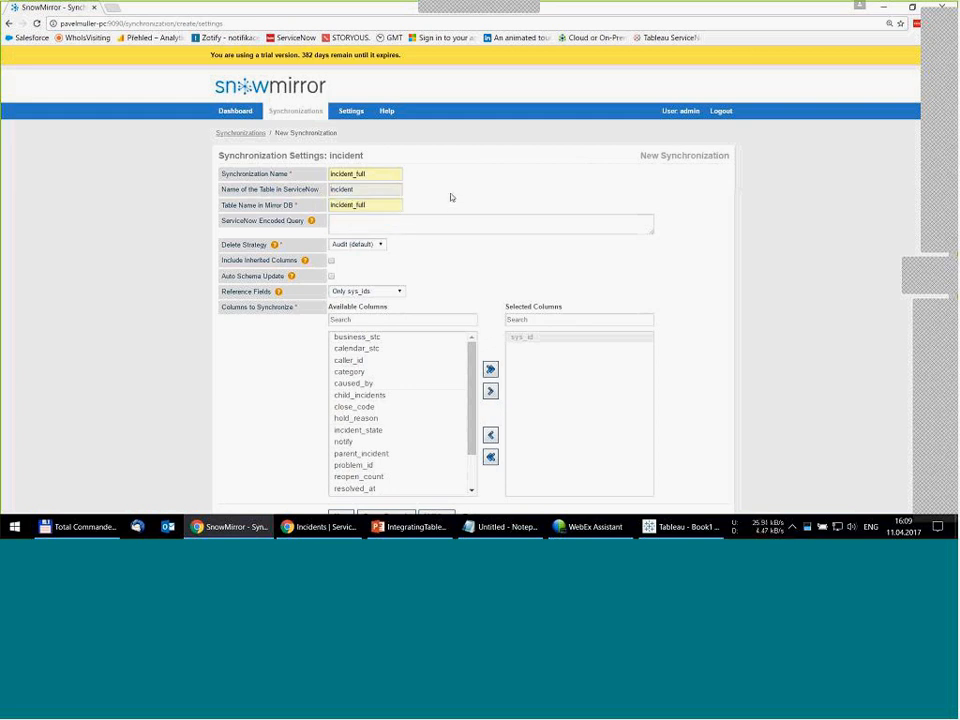
- Include inherited columns, select all available columns for synchronization, and set the reference fields to Both
left_click(331, 261)
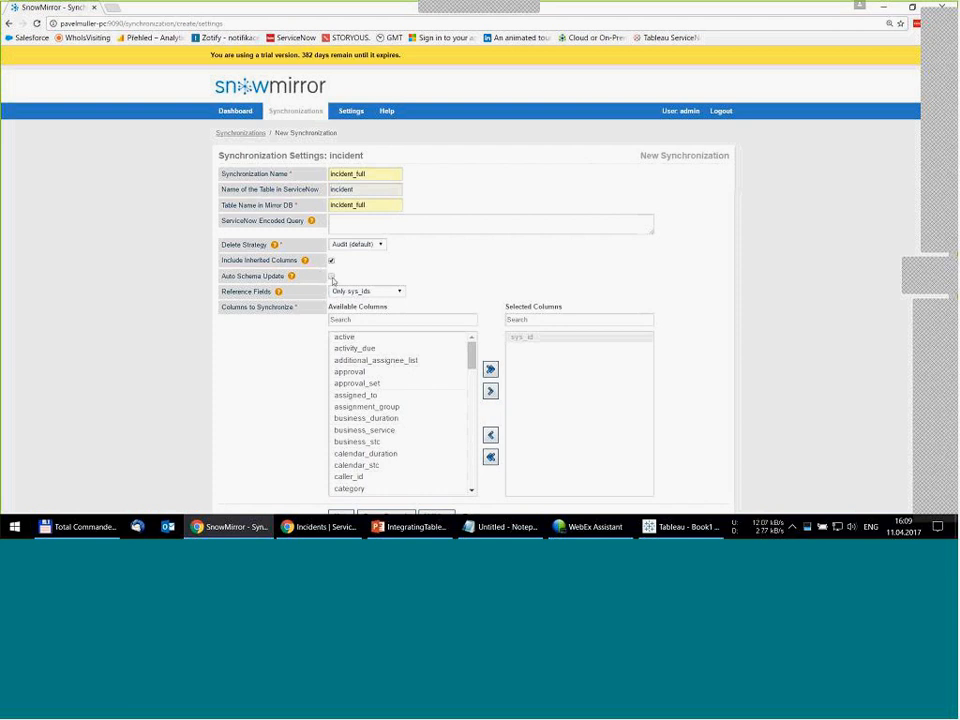
left_click(489, 369)
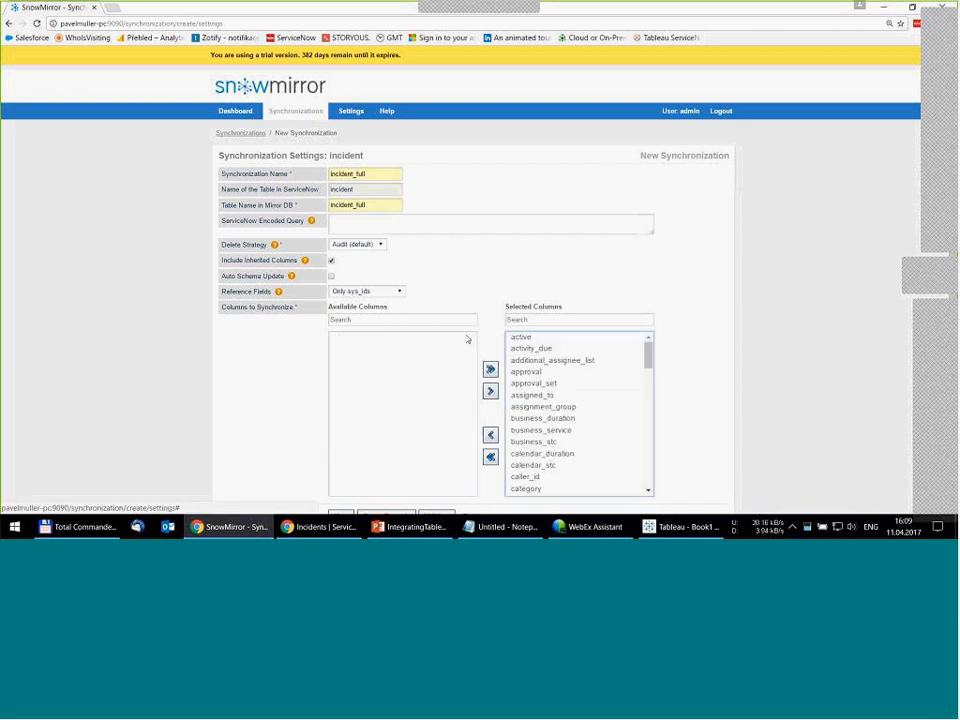
left_click(399, 293)
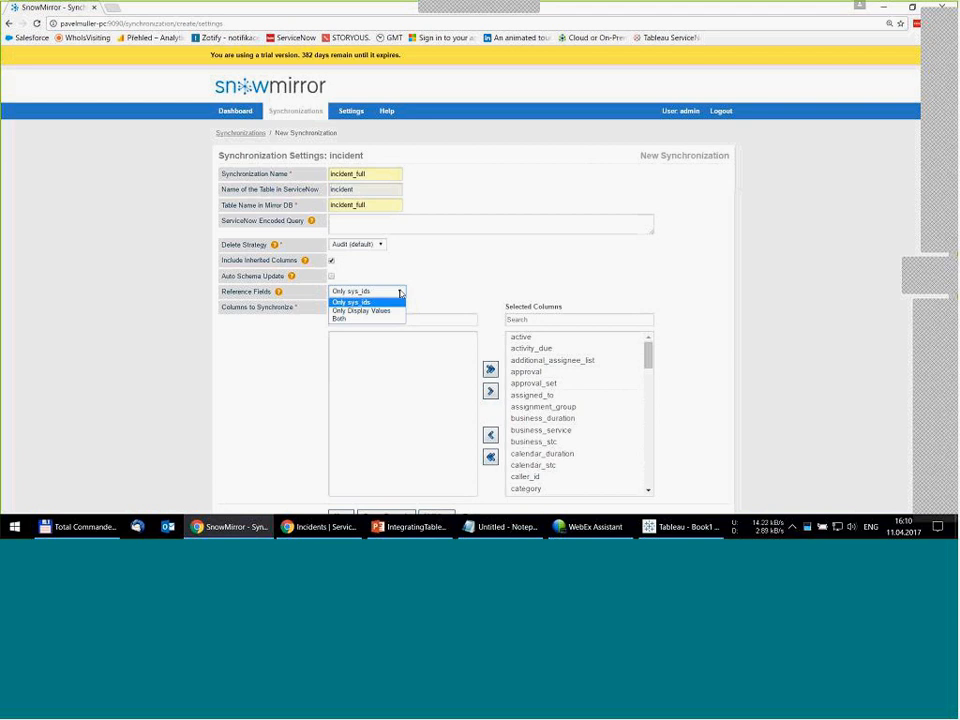
left_click(344, 320)
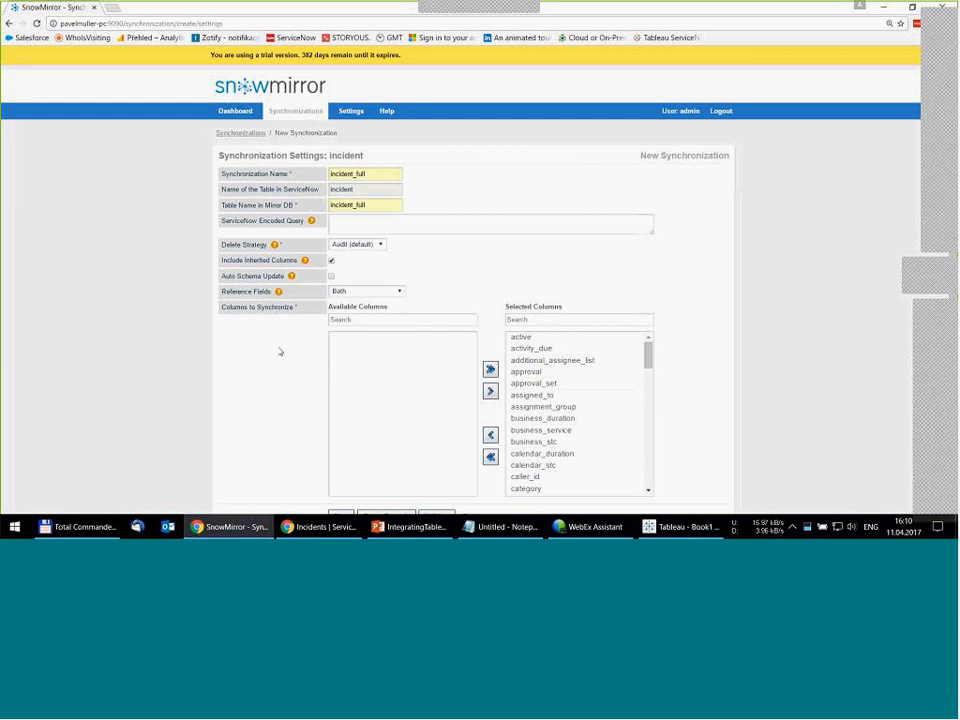
scroll(280, 361, "down", 1)
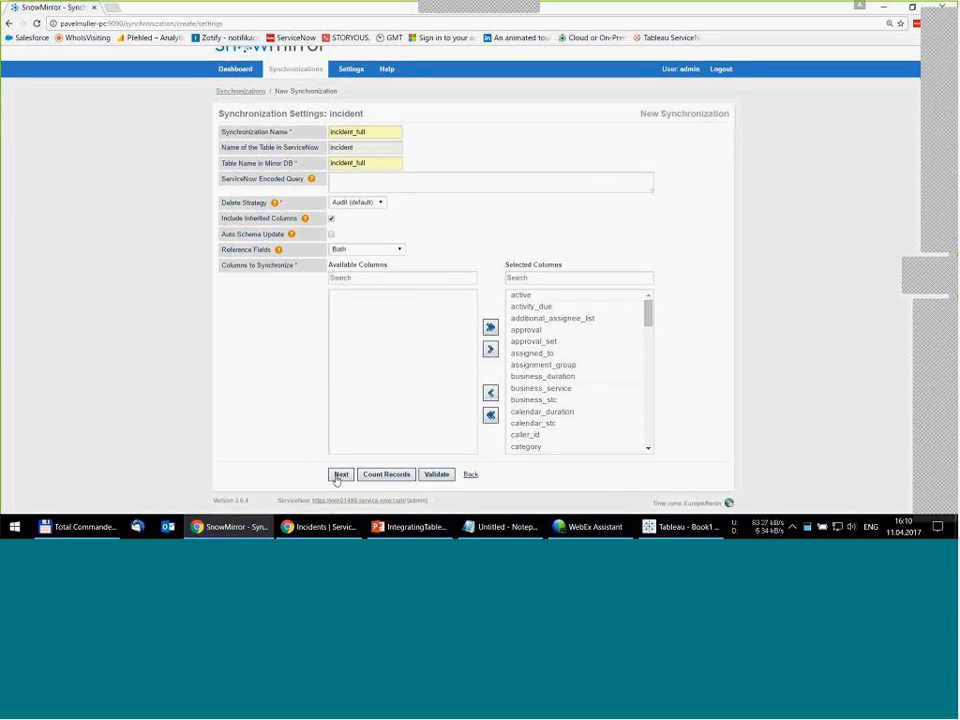
left_click(340, 476)
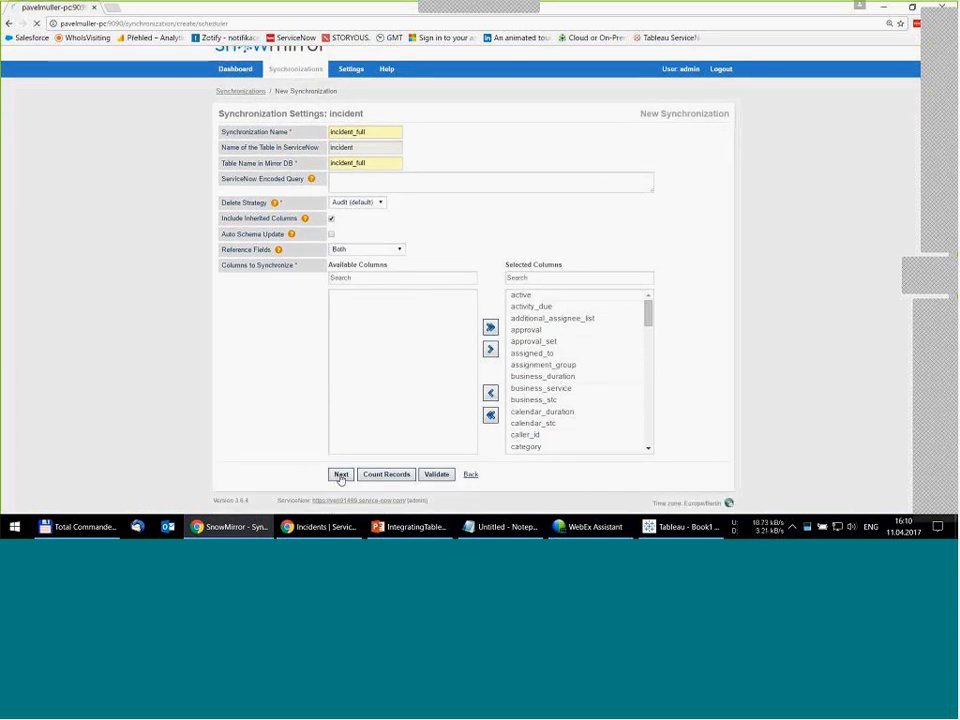
- Schedule incident_full to run periodically from 00:00 at an interval of 15 and immediately, and finish creating the synchronization
left_click(376, 178)
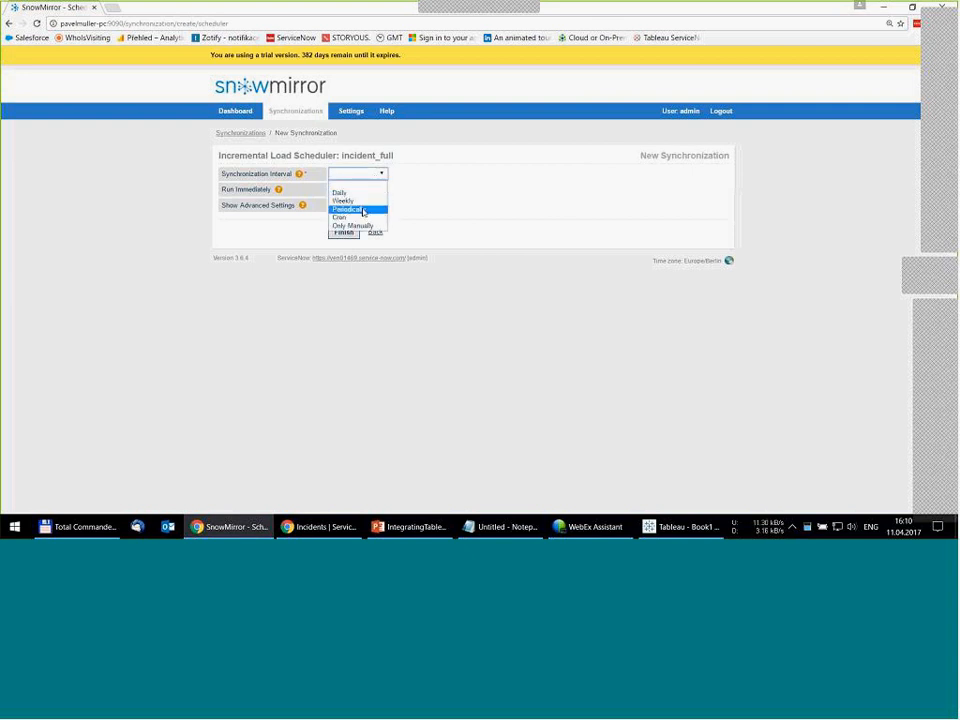
left_click(362, 210)
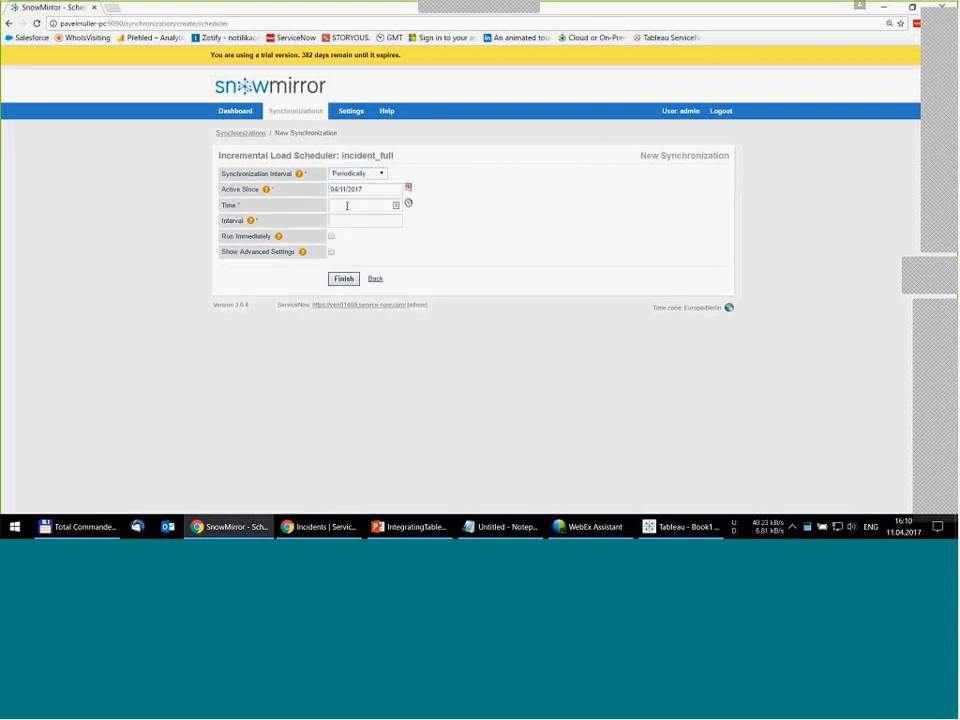
left_click(346, 204)
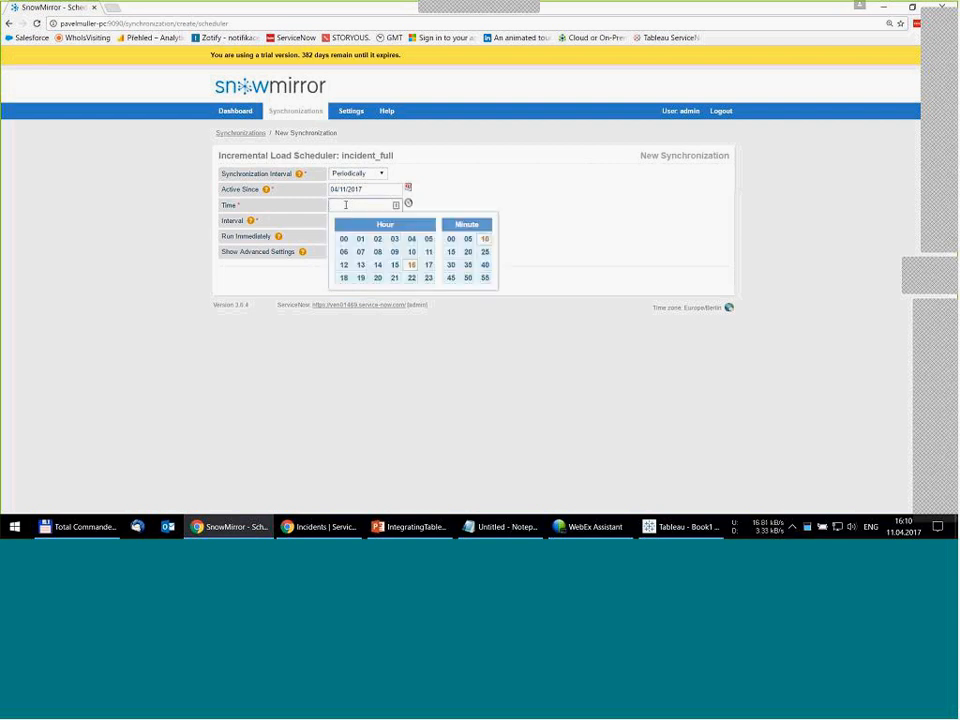
left_click(343, 239)
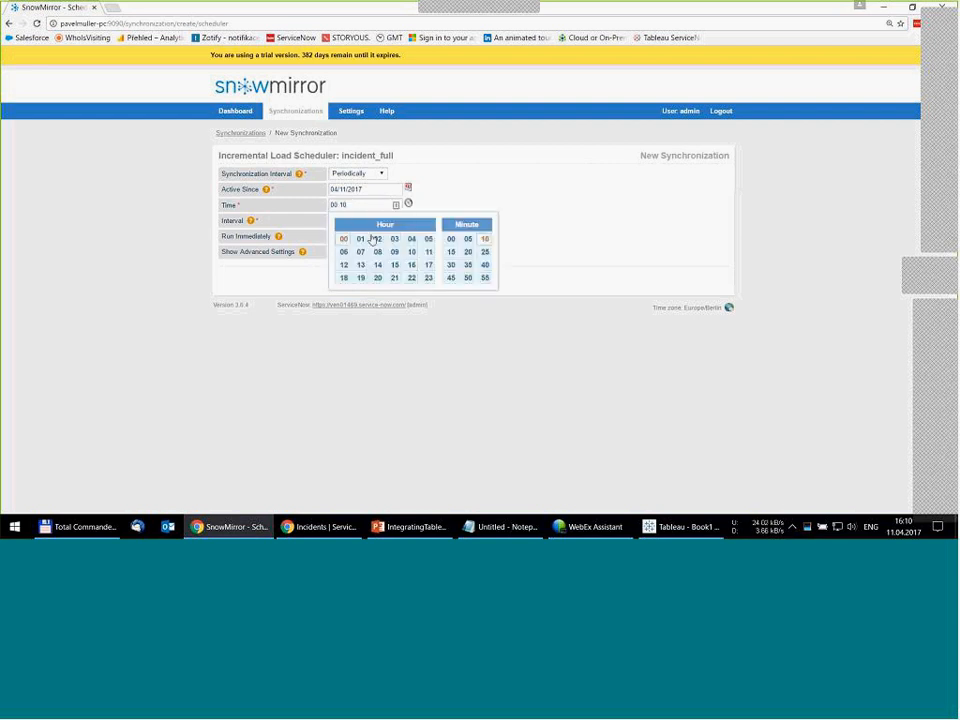
left_click(451, 239)
left_click(342, 222)
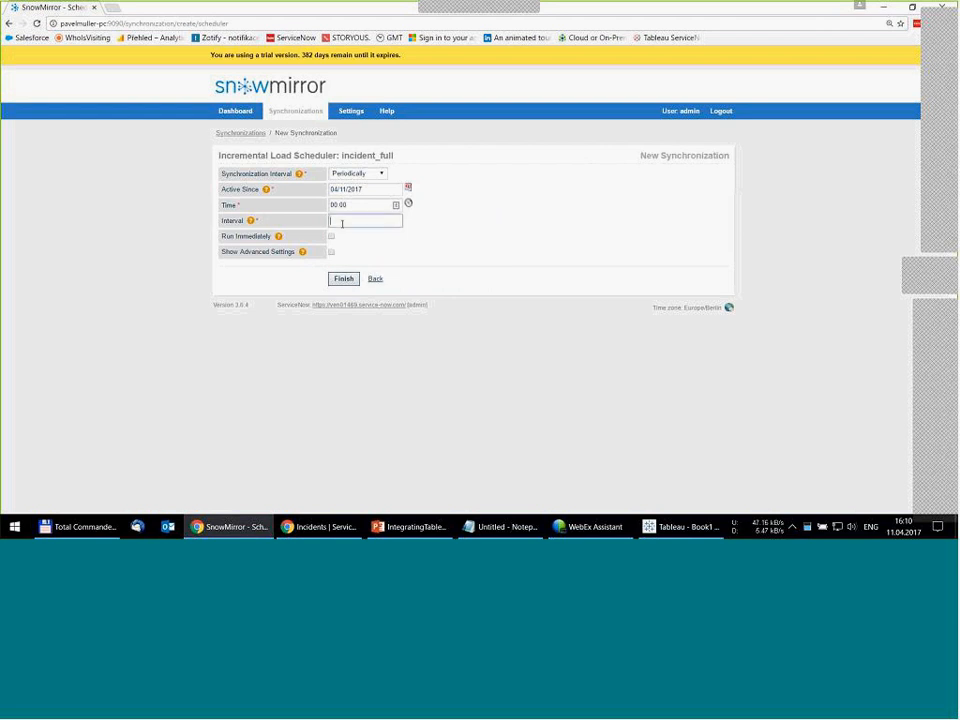
left_click(347, 244)
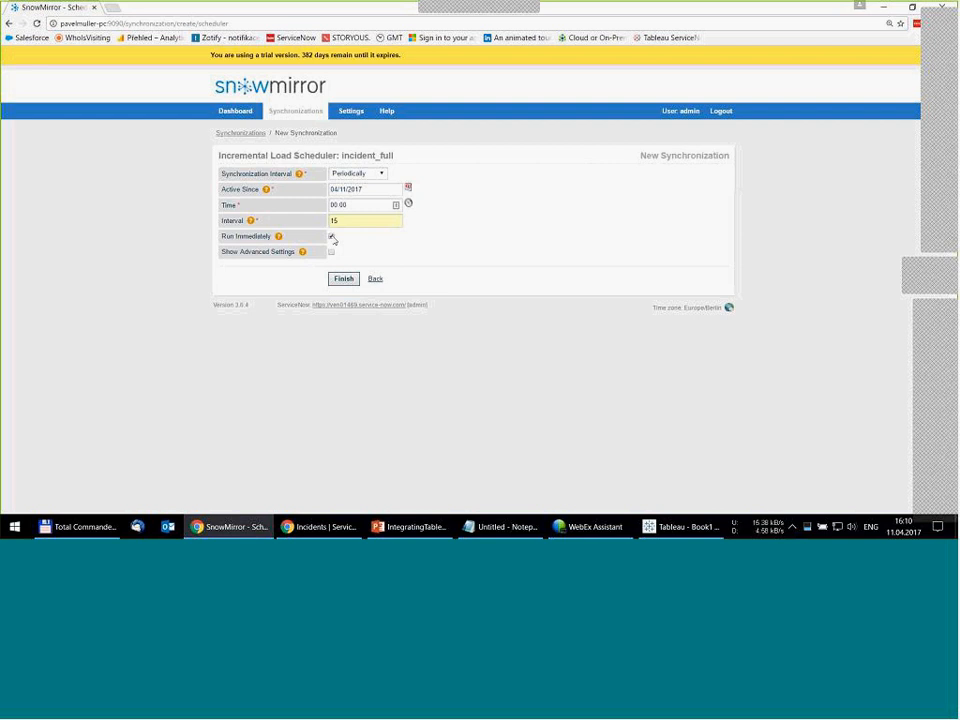
left_click(342, 280)
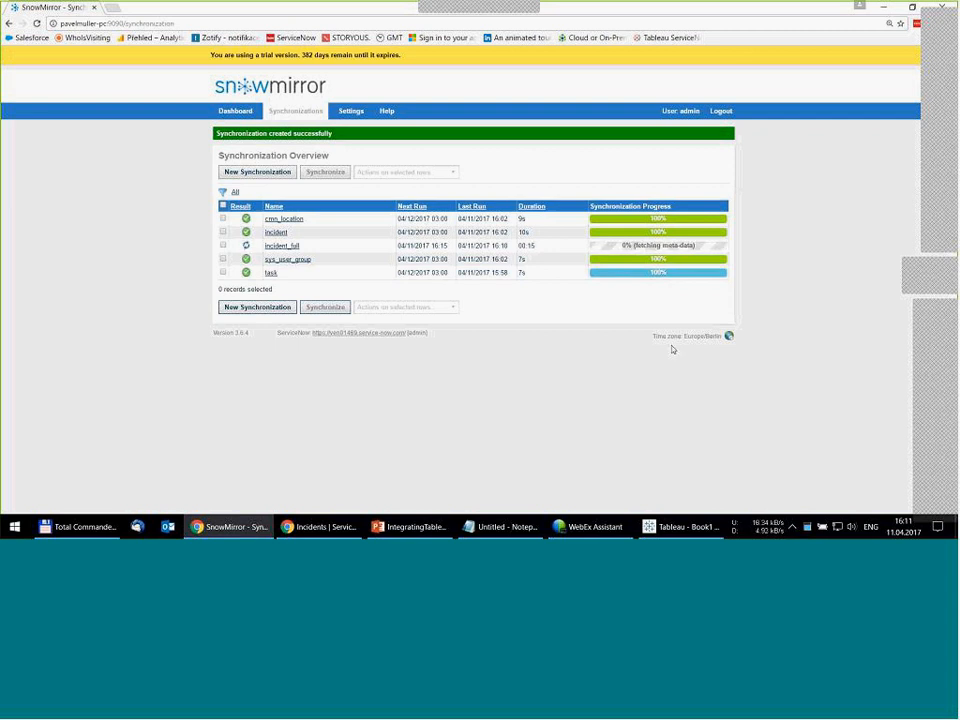
- Switch to Tableau once incident_full has synchronized, and open a new workbook in a maximized window
mouse_move(609, 245)
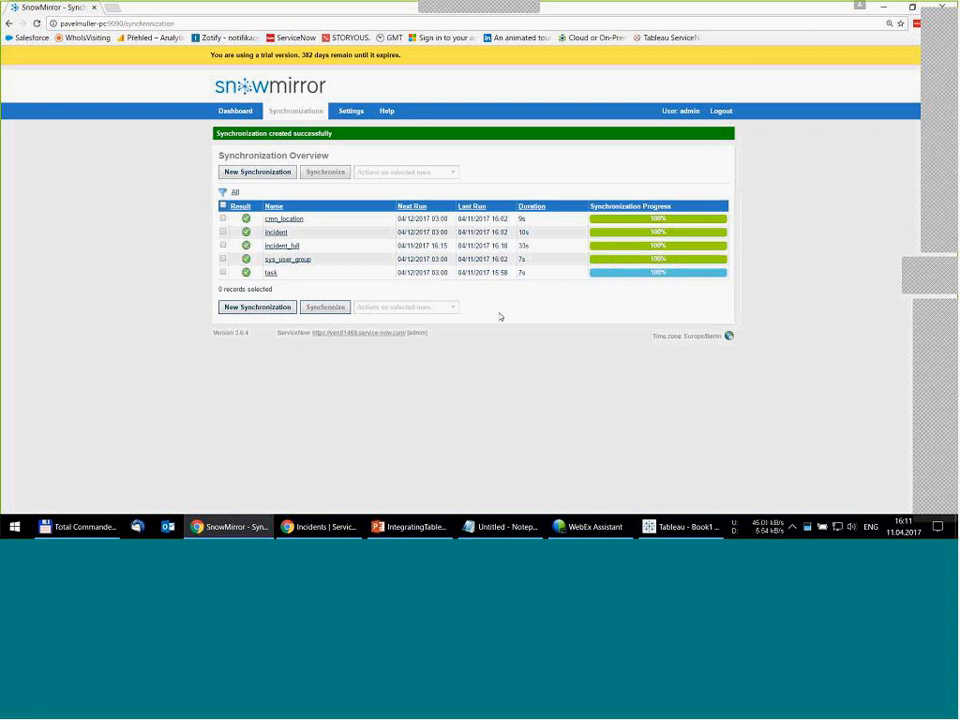
left_click(681, 527)
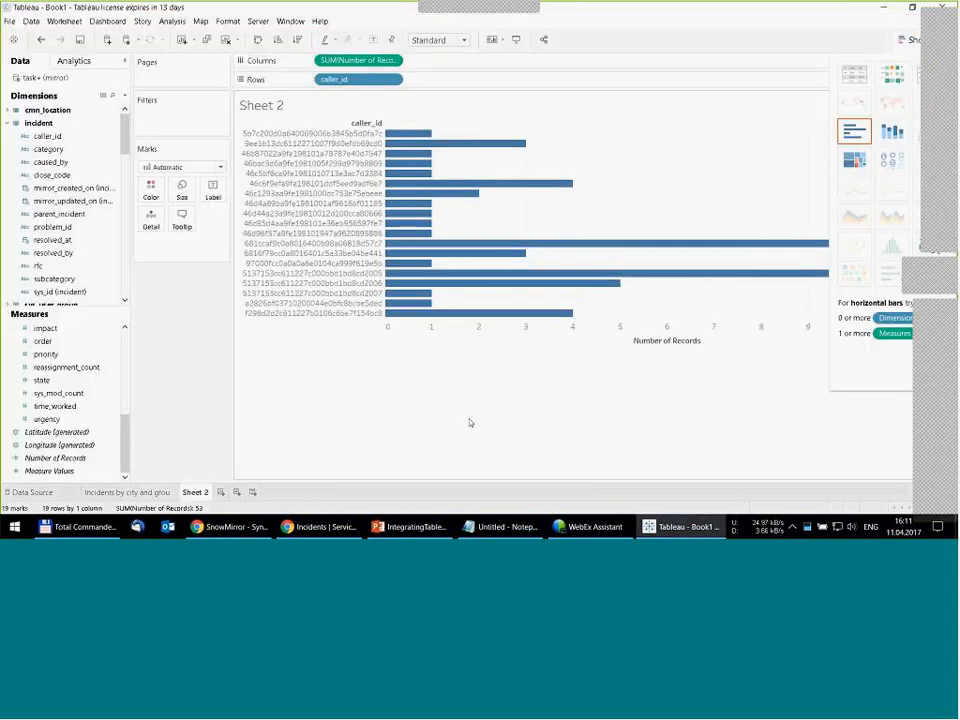
key("ctrl+n")
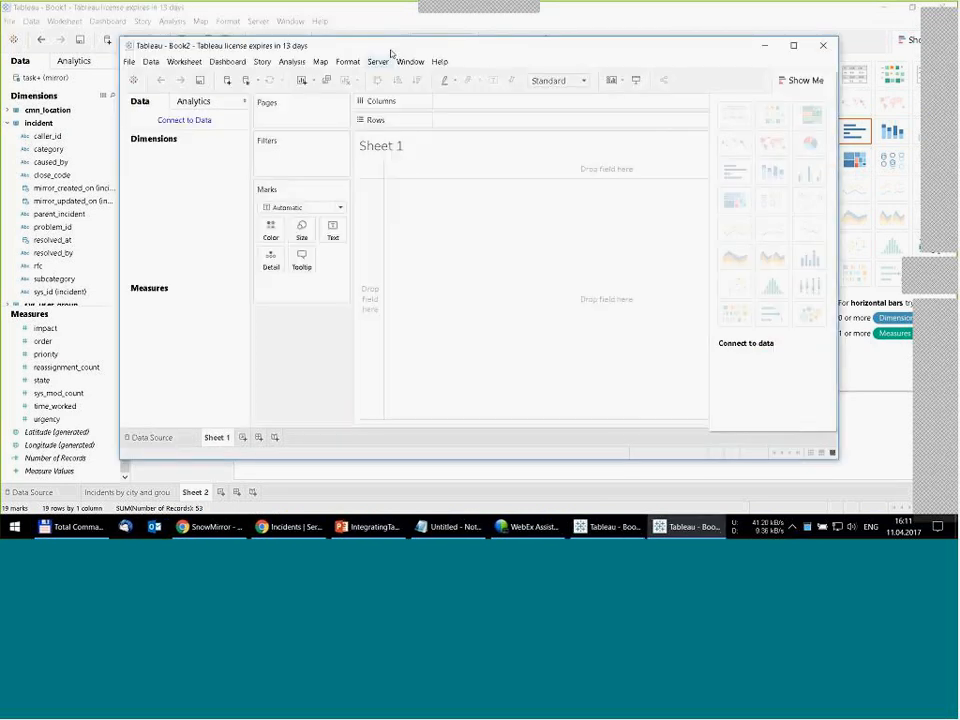
double_click(390, 50)
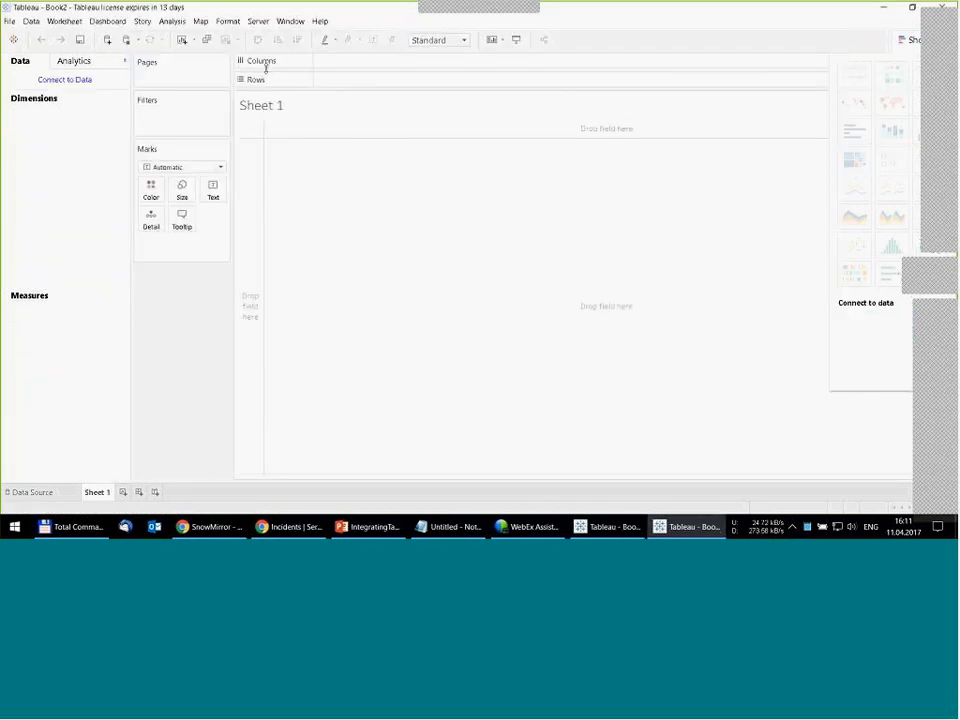
- Connect the workbook to the mirror database on the localhost Microsoft SQL Server, signing in with the account password
left_click(72, 81)
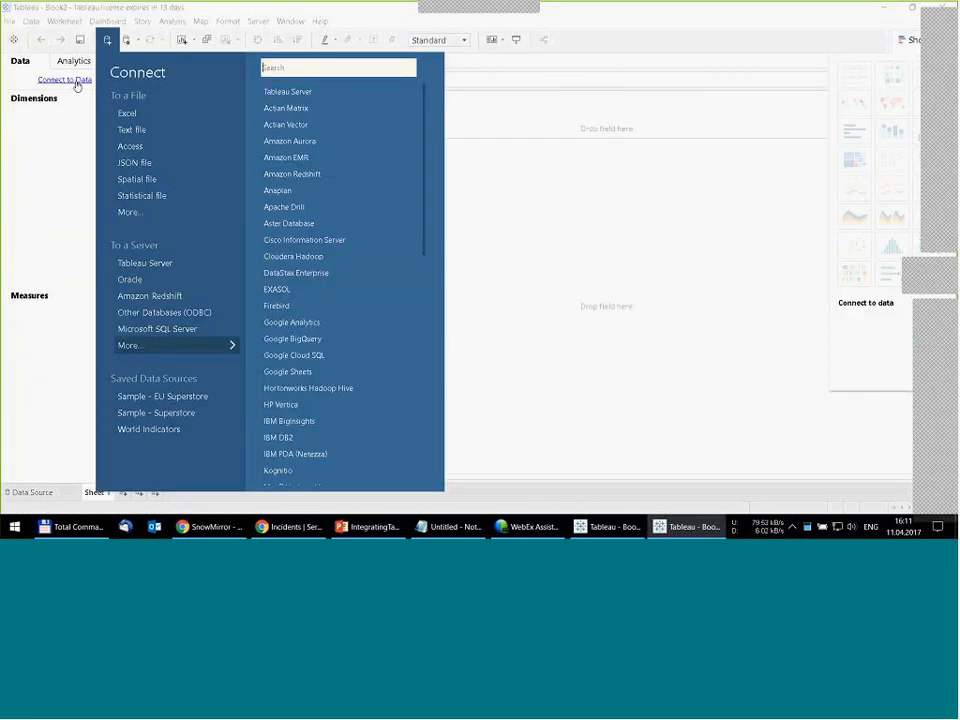
left_click(160, 330)
left_click(433, 285)
type("sa")
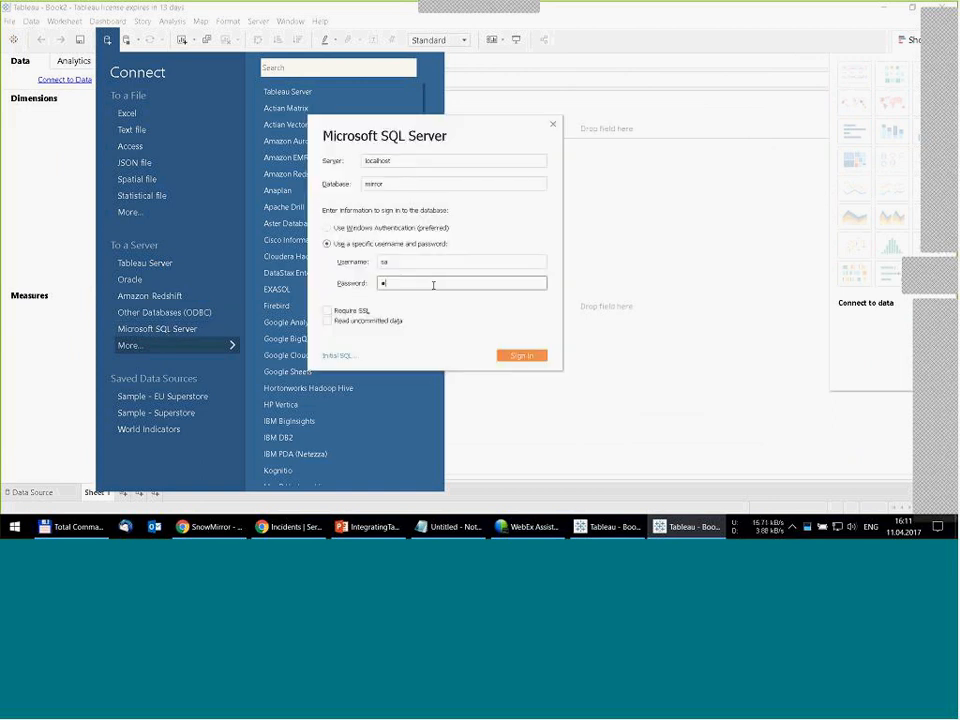
type("*******")
key("Return")
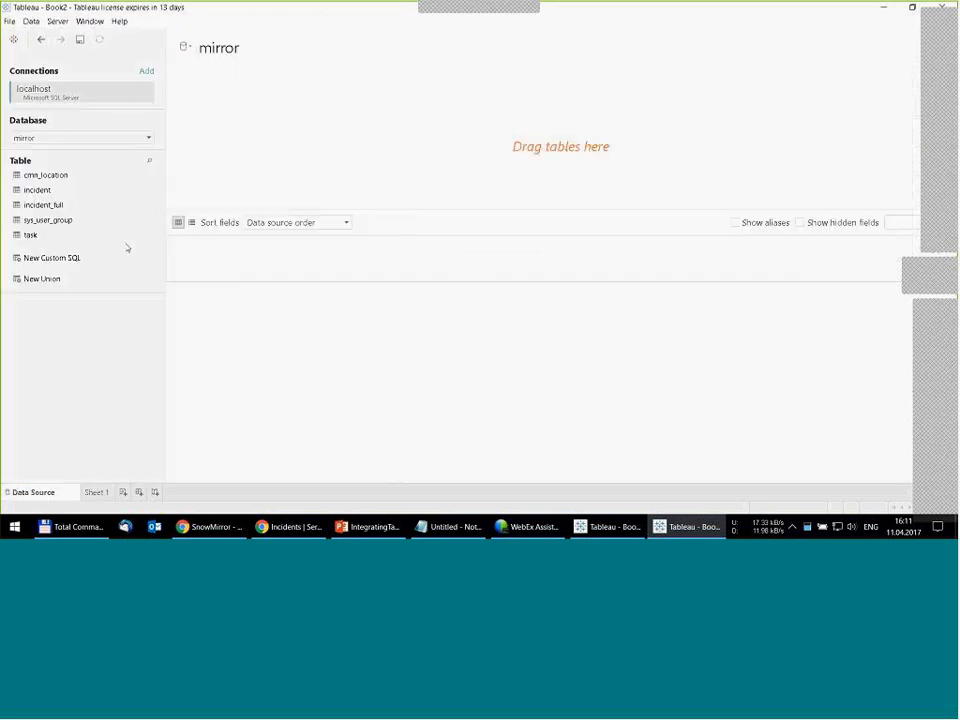
- Add the incident_full table to the data source, sort its fields A to Z ascending, and have the data preview update automatically
left_click_drag(146, 204, 276, 131)
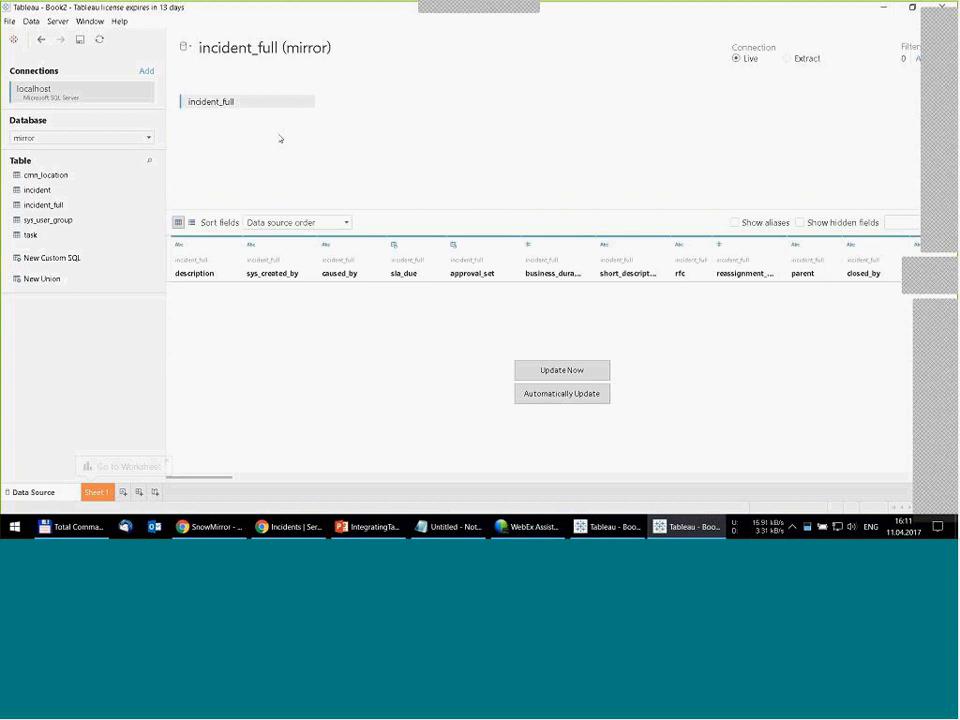
left_click(284, 226)
left_click(280, 243)
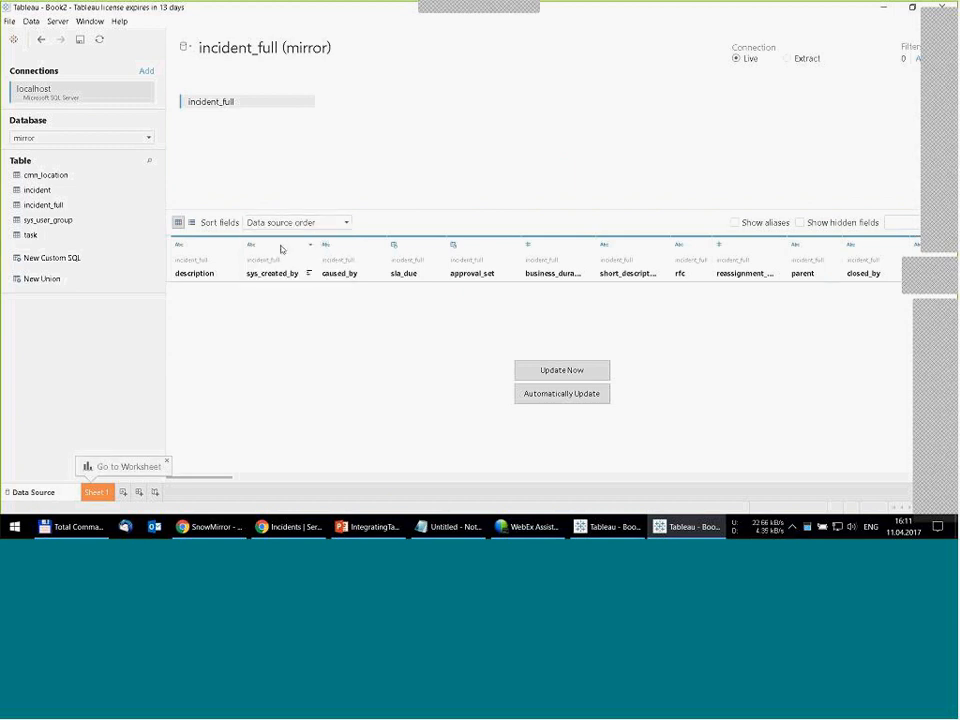
left_click(546, 398)
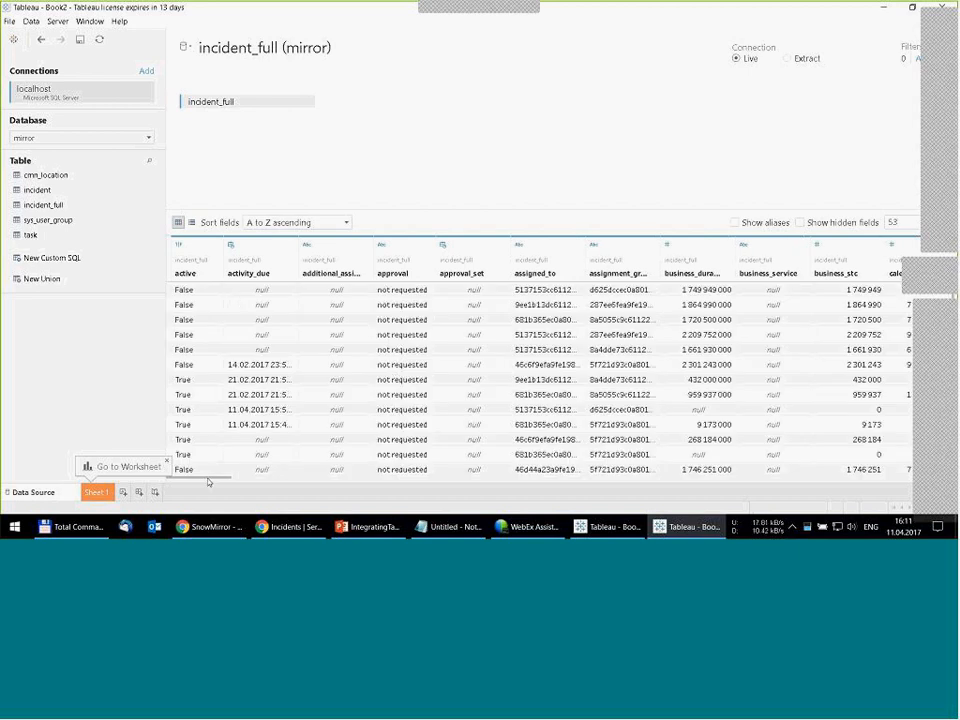
- Find the dv_caller_id column in the incident_full data preview and widen it
left_click_drag(208, 482, 392, 479)
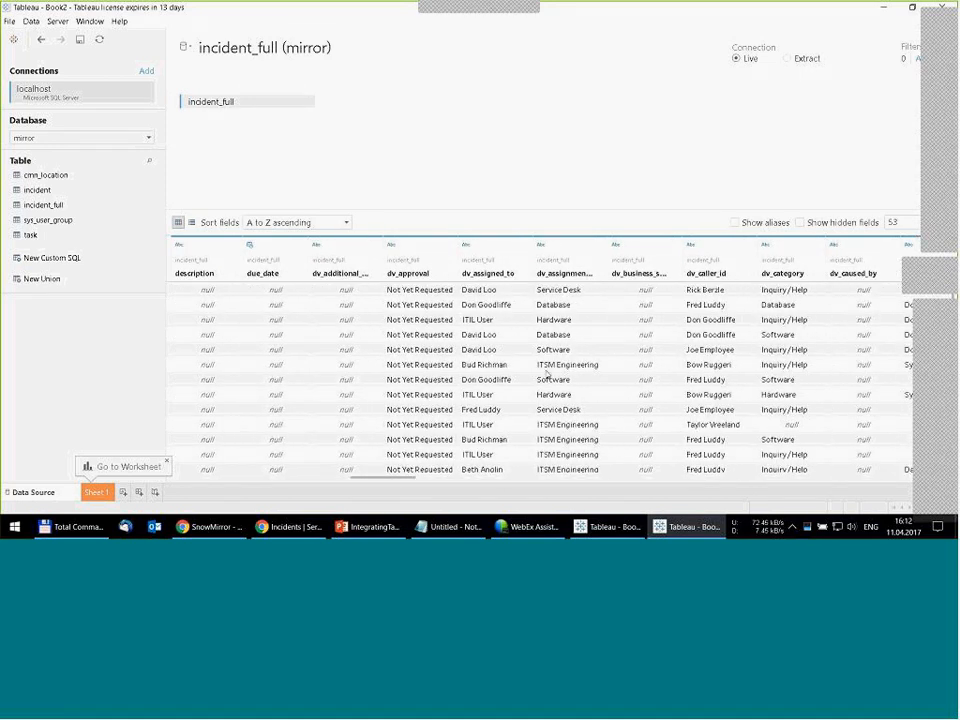
left_click(682, 267)
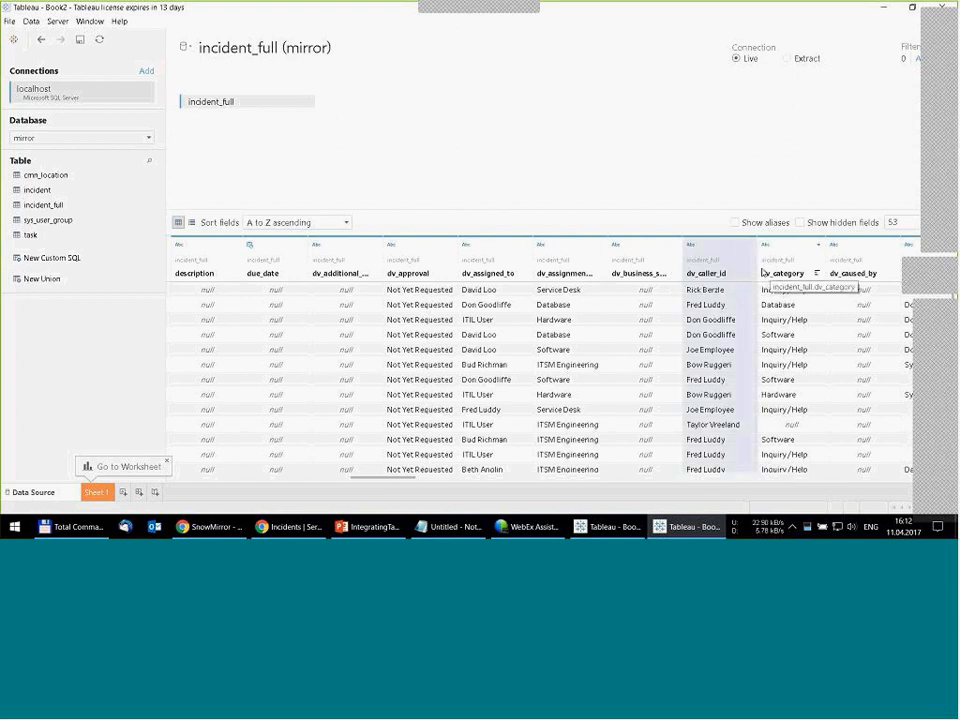
left_click_drag(757, 264, 796, 268)
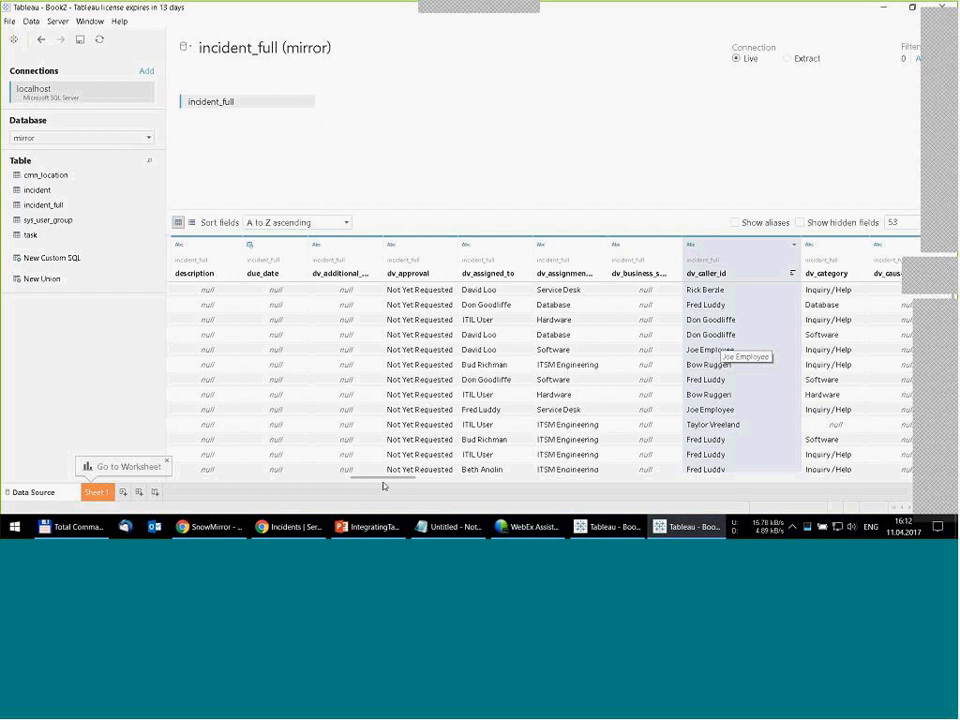
- Open Sheet 1 from the incident_full data source and enlarge the Dimensions list to show more fields
left_click_drag(383, 481, 200, 481)
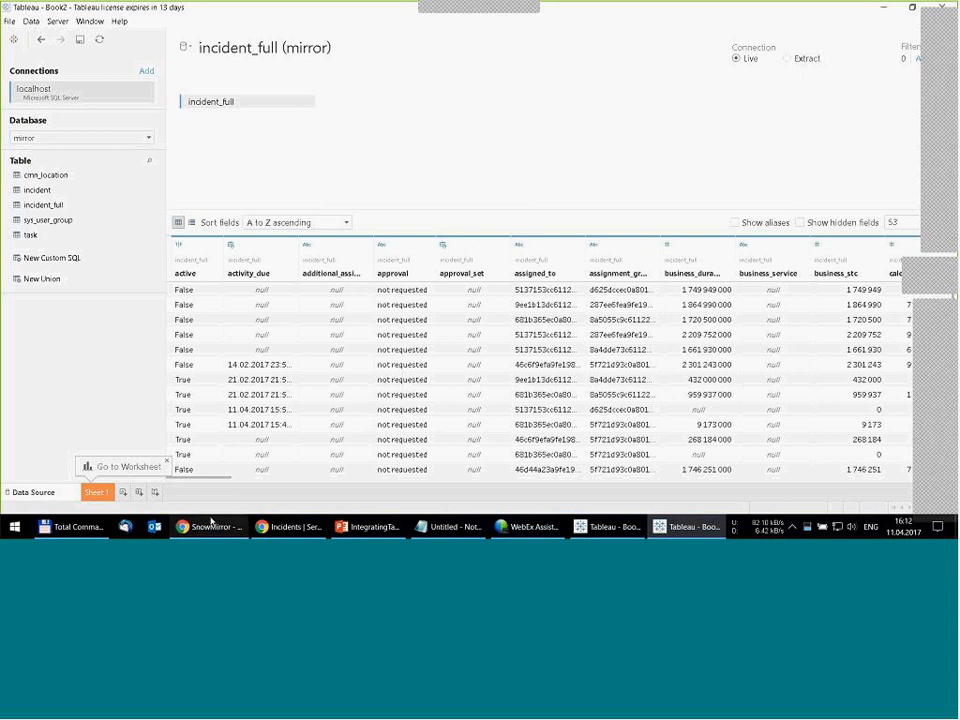
left_click(96, 492)
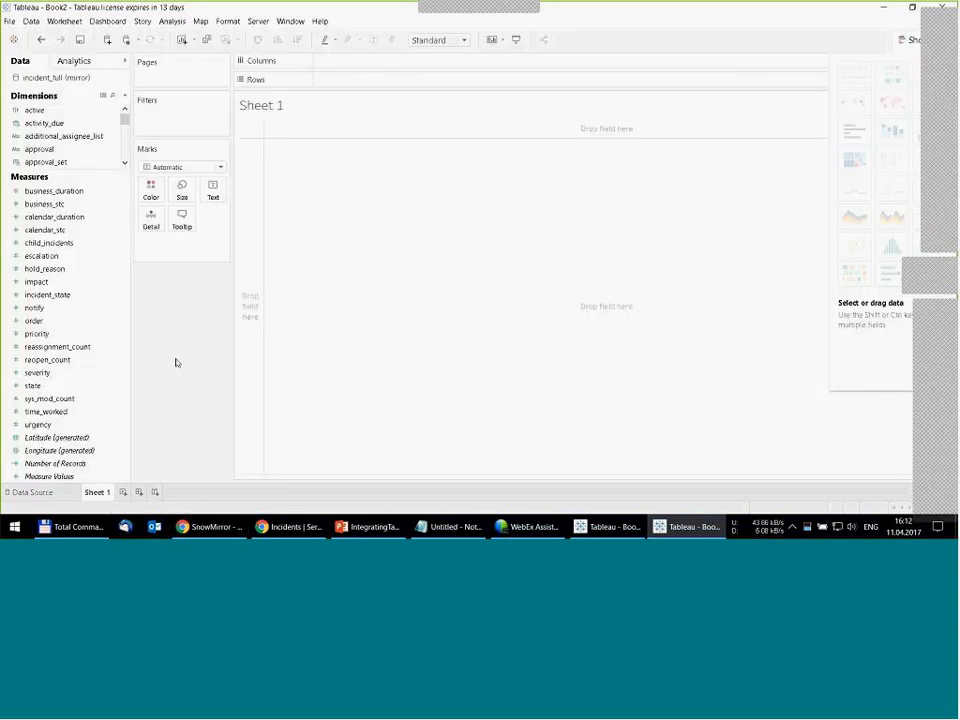
left_click(117, 152)
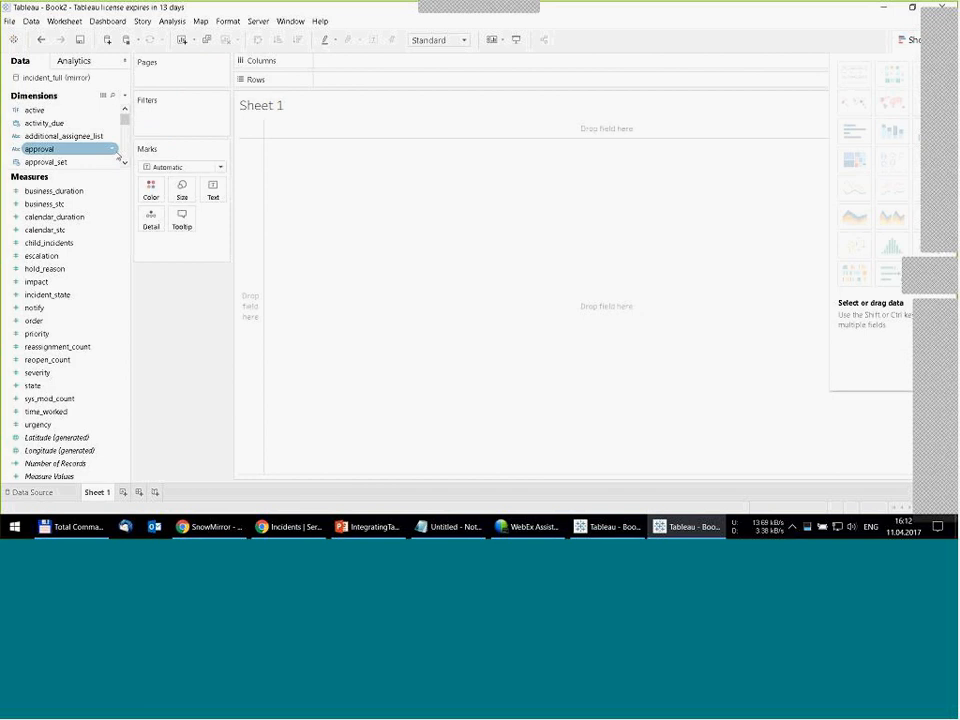
left_click_drag(94, 171, 98, 317)
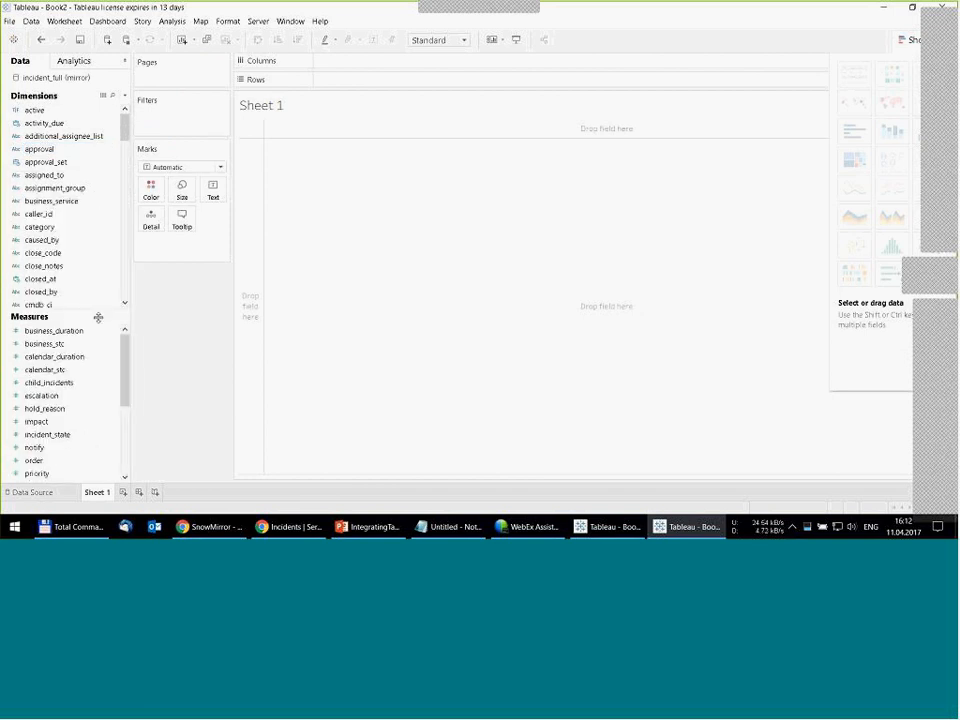
- Search the fields for "caller", list caller_id as the sheet's rows, and replace it with dv_caller_id
left_click(112, 95)
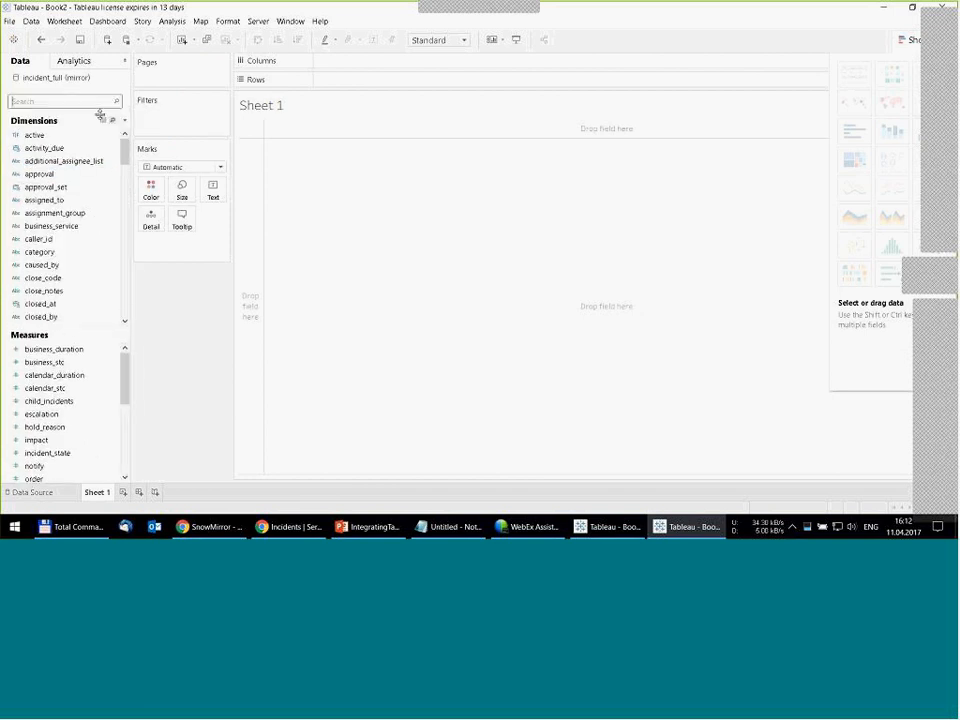
type("caller")
left_click_drag(40, 135, 287, 196)
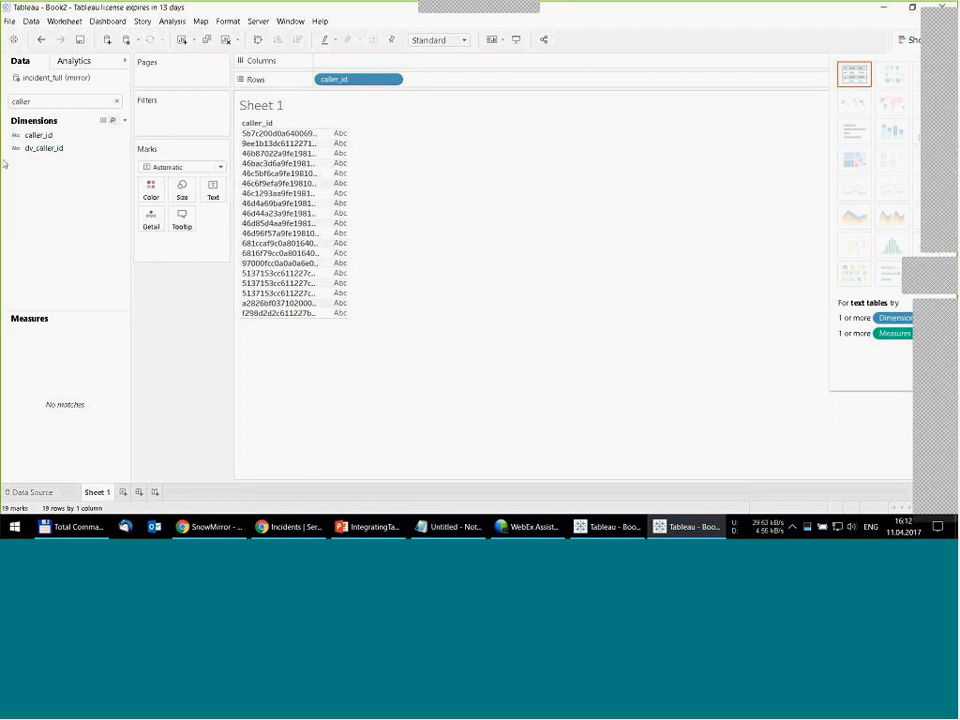
left_click_drag(395, 80, 45, 165)
left_click_drag(393, 171, 343, 172)
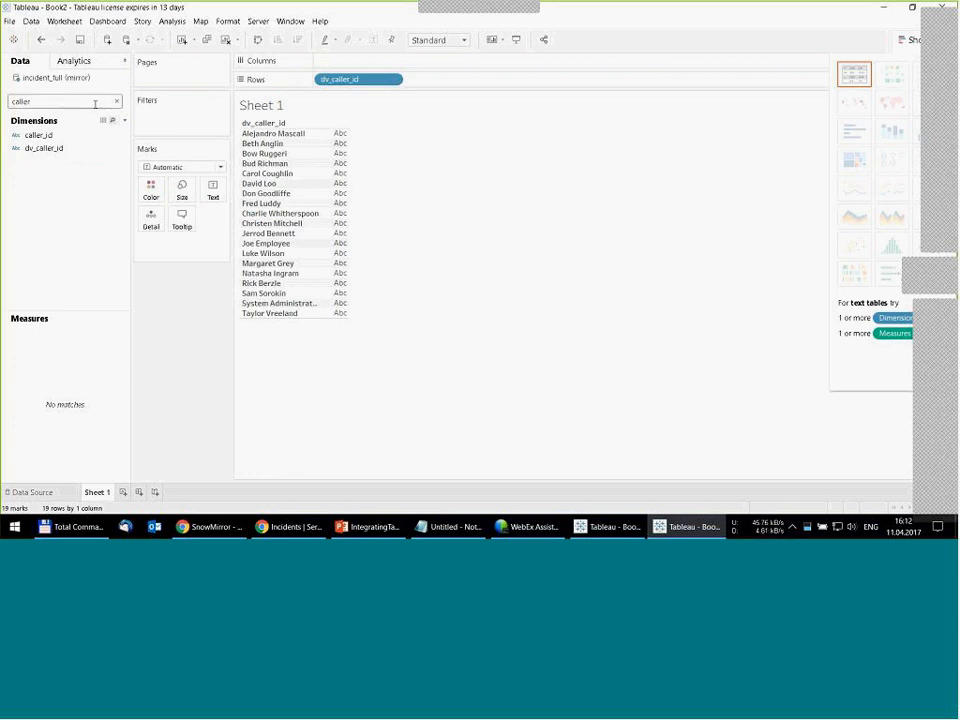
- Clear the field search and add the Number of Records measure as the value for each caller
left_click(116, 101)
scroll(60, 420, "down", 5)
left_click_drag(55, 453, 332, 166)
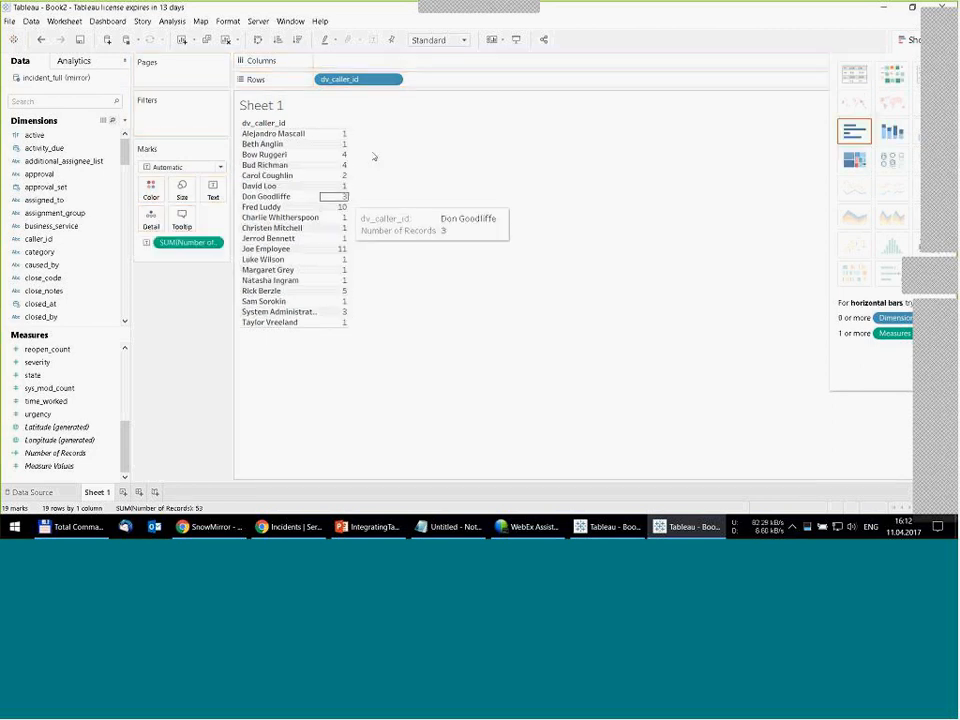
- Show the caller counts as horizontal bars and break them down by dv_category in the rows, searching the fields for "cate"
left_click(43, 104)
type("cate")
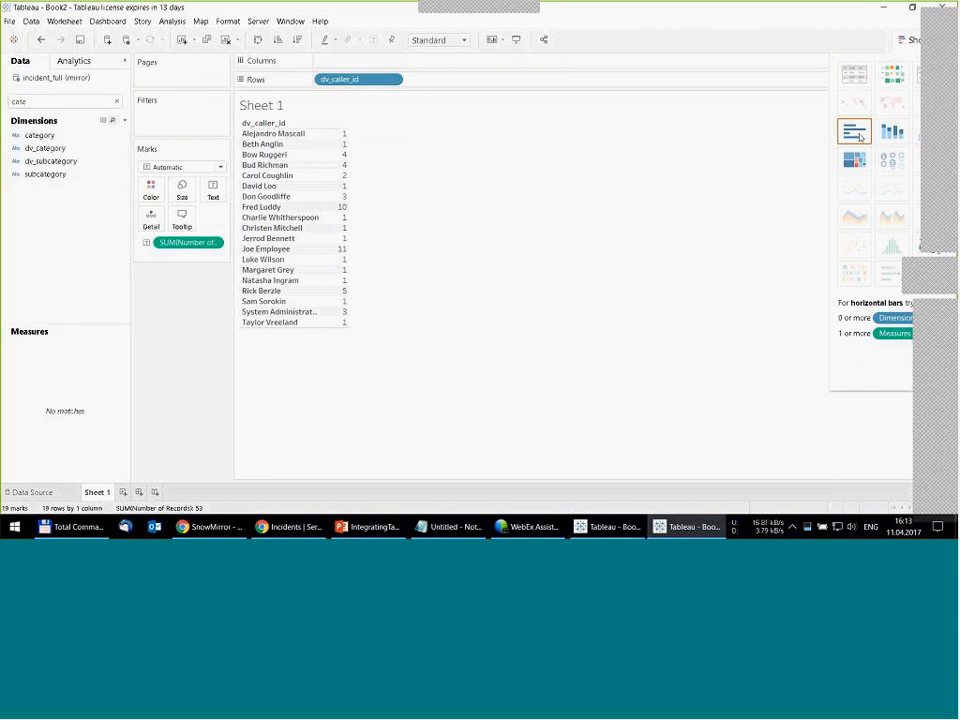
left_click(857, 134)
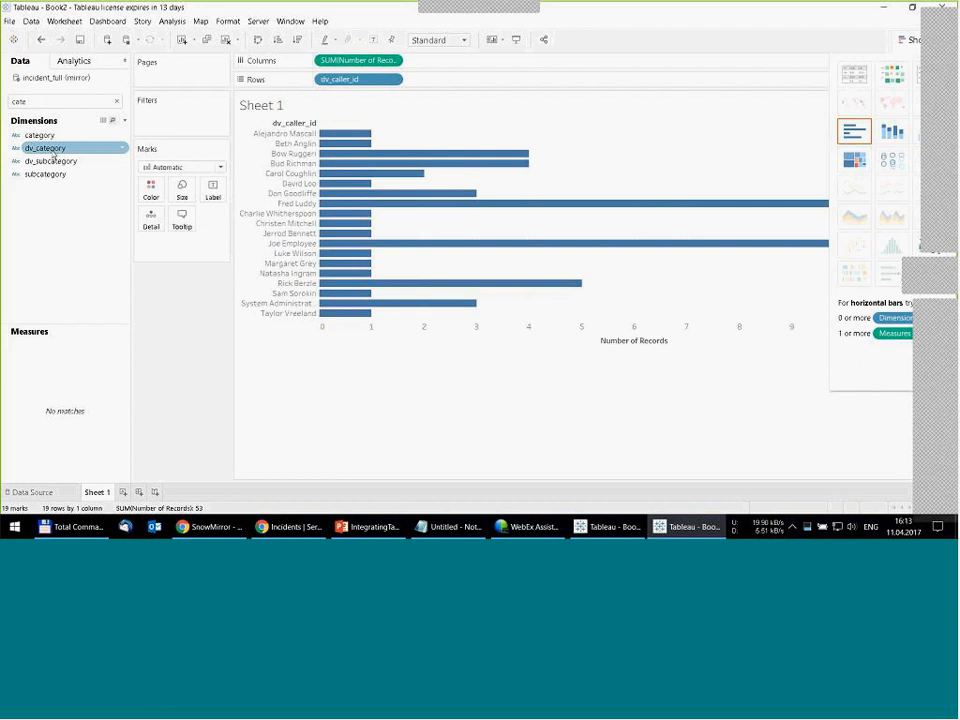
left_click_drag(51, 152, 431, 152)
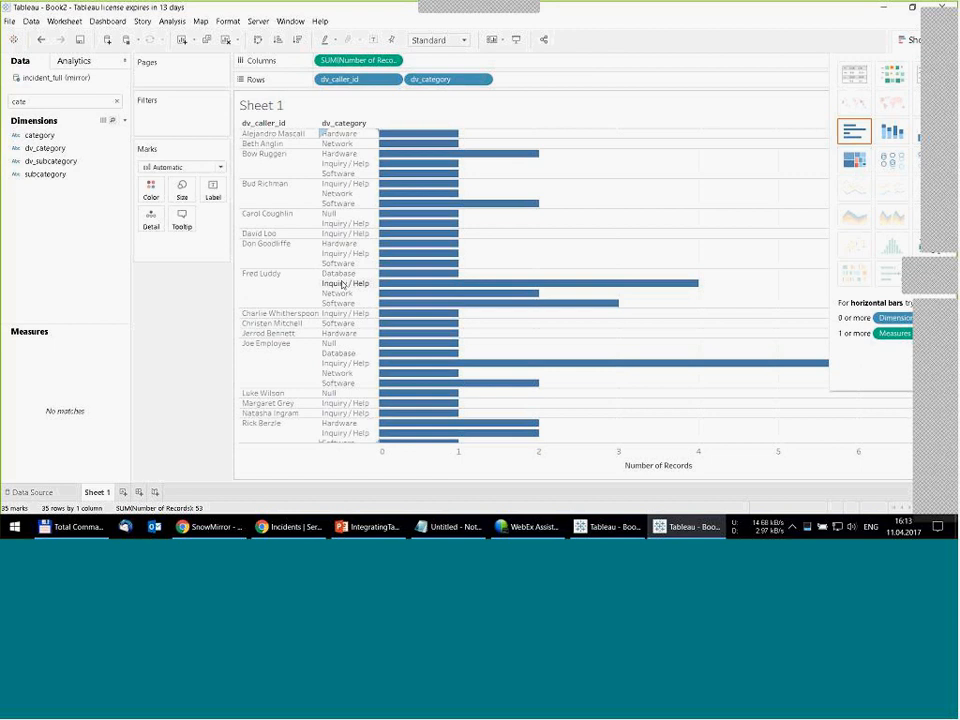
mouse_move(419, 289)
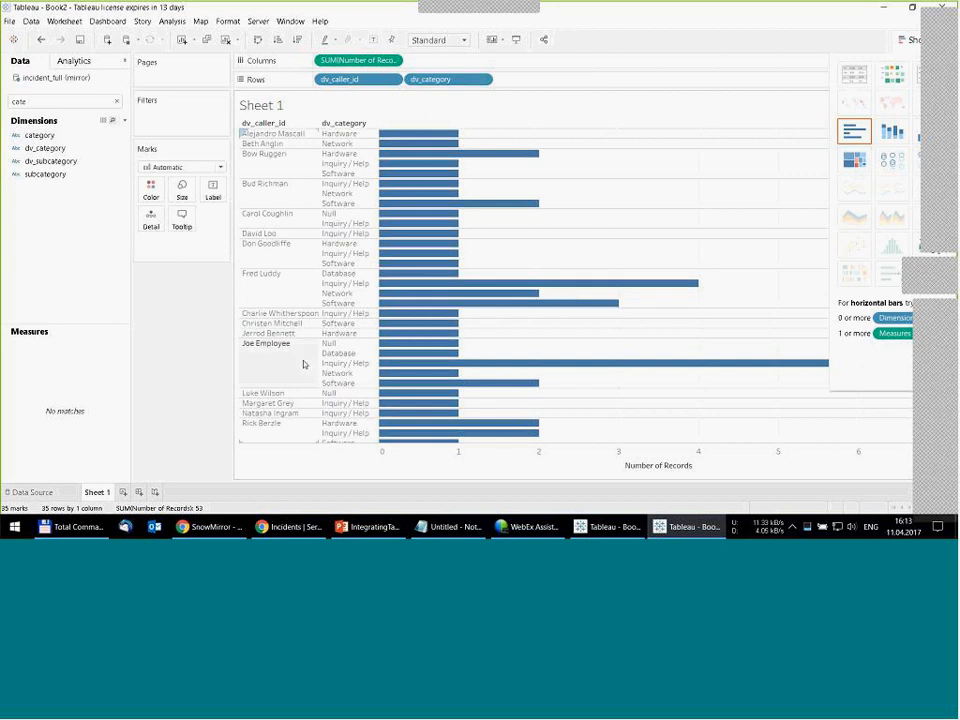
- Switch to the IntegratingTableauWithServiceNow presentation in PowerPoint, present from the Demo slide, and advance past Pricing to the Q & A slide
left_click(359, 532)
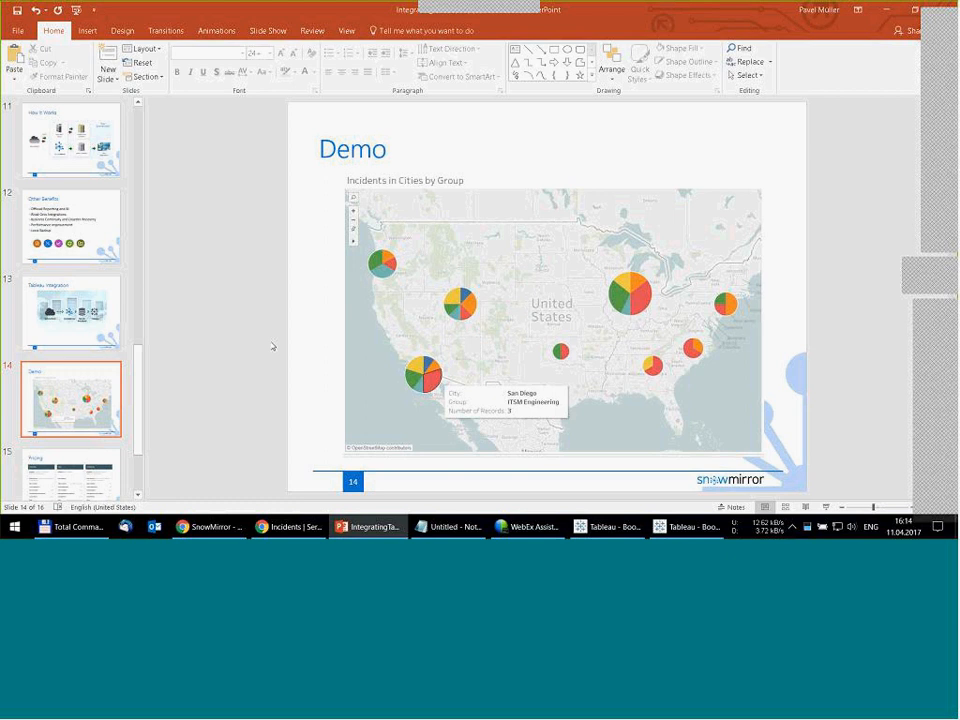
key("shift+F5")
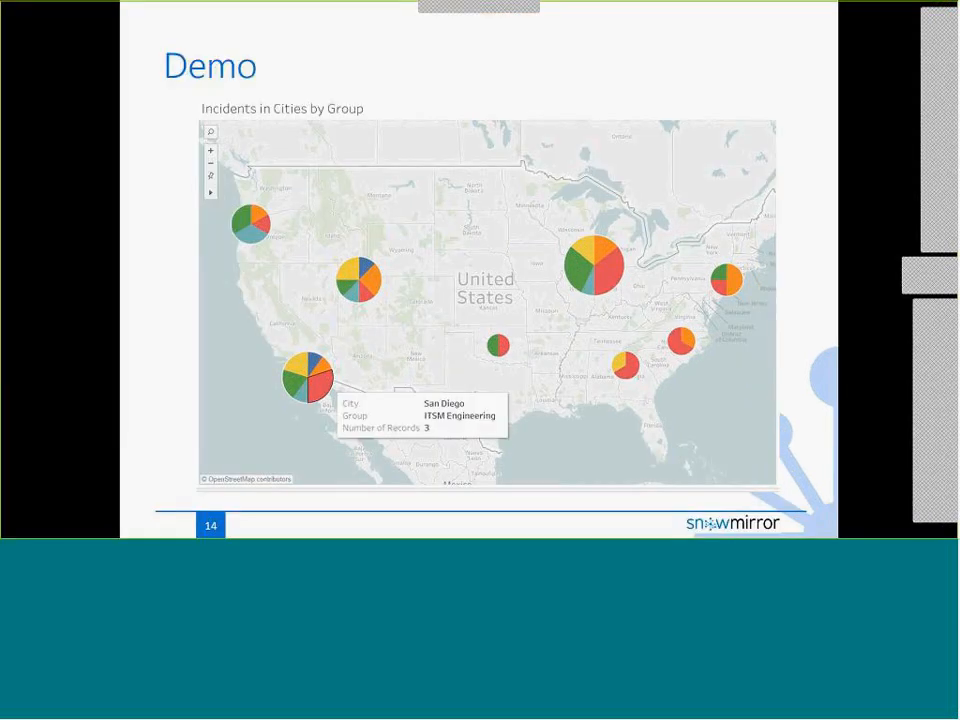
key("Right")
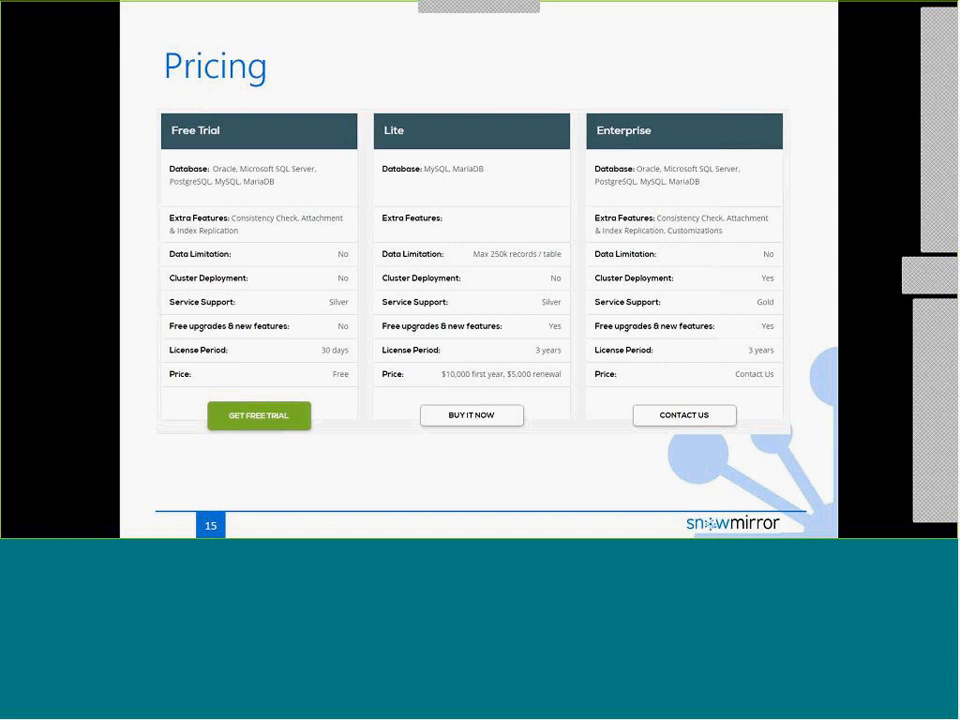
key("Right")
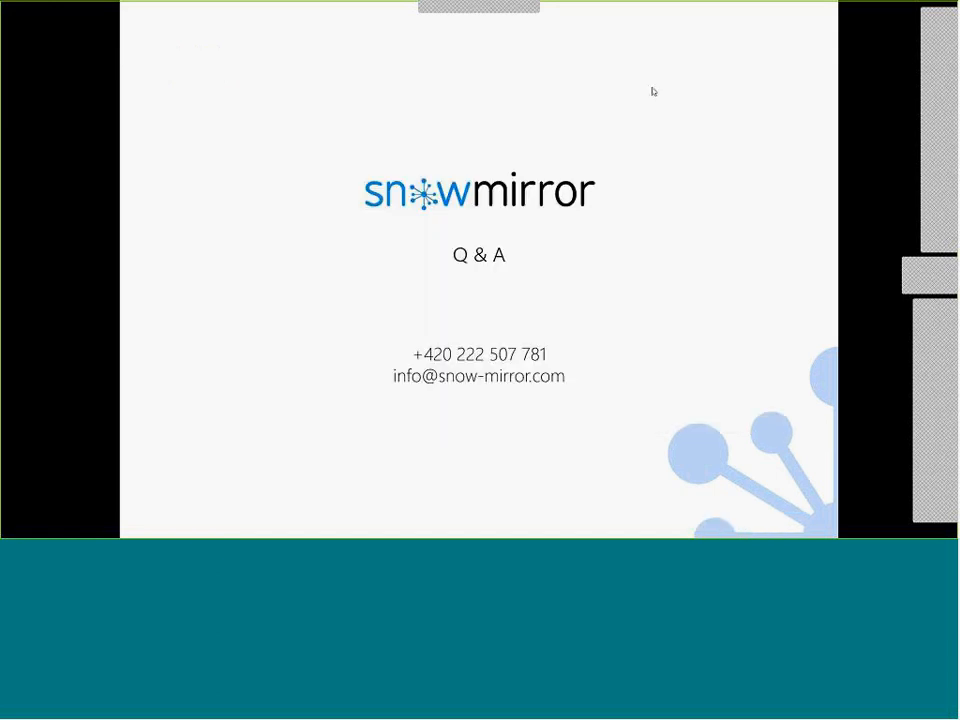